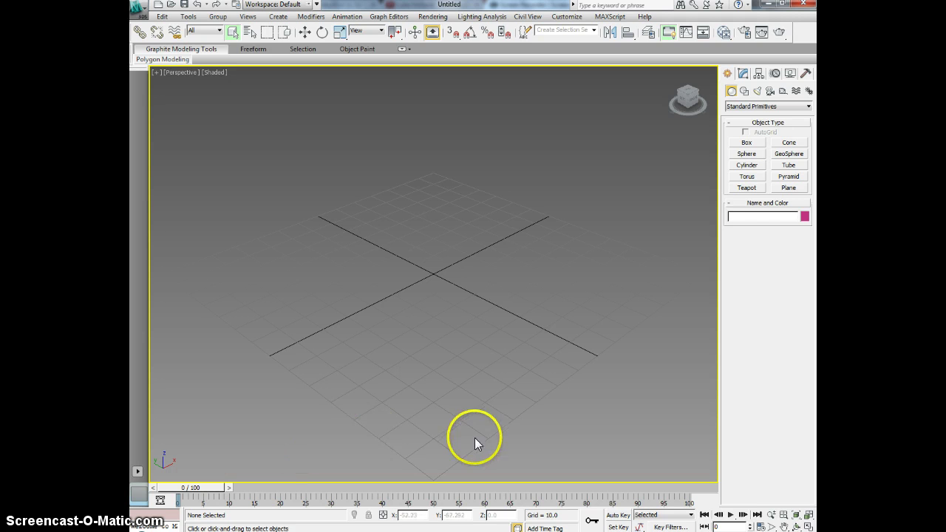
middle_drag(499, 295, 493, 282)
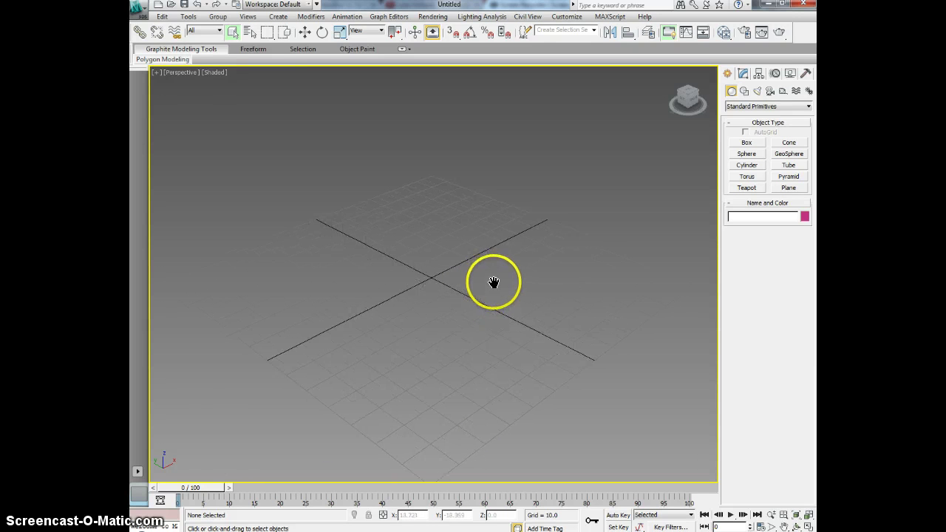
click(179, 72)
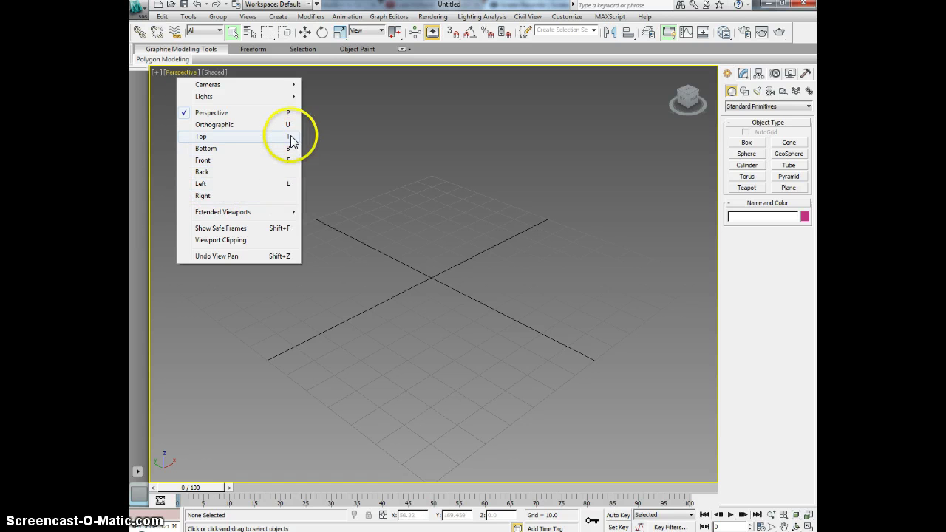
click(227, 114)
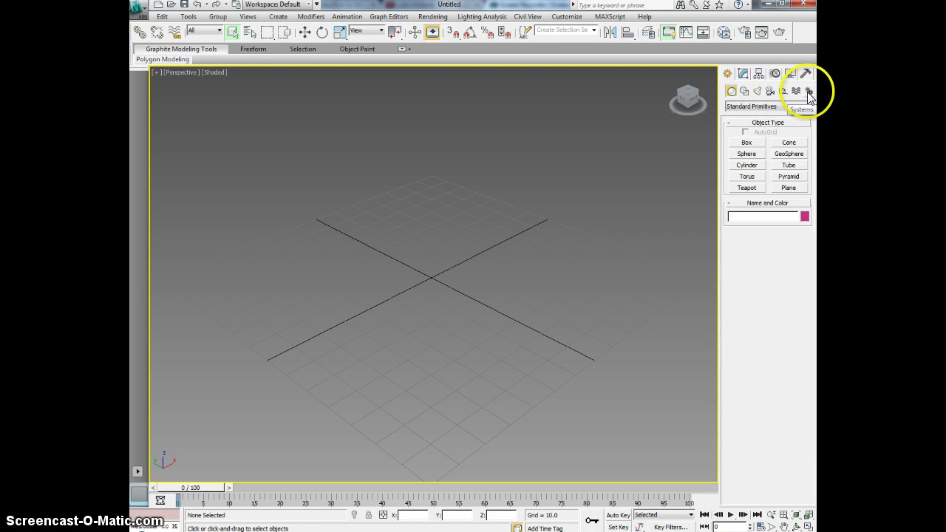
Step: Create a box about 64 long, 60 wide and 61 high around the centre of the grid
click(731, 93)
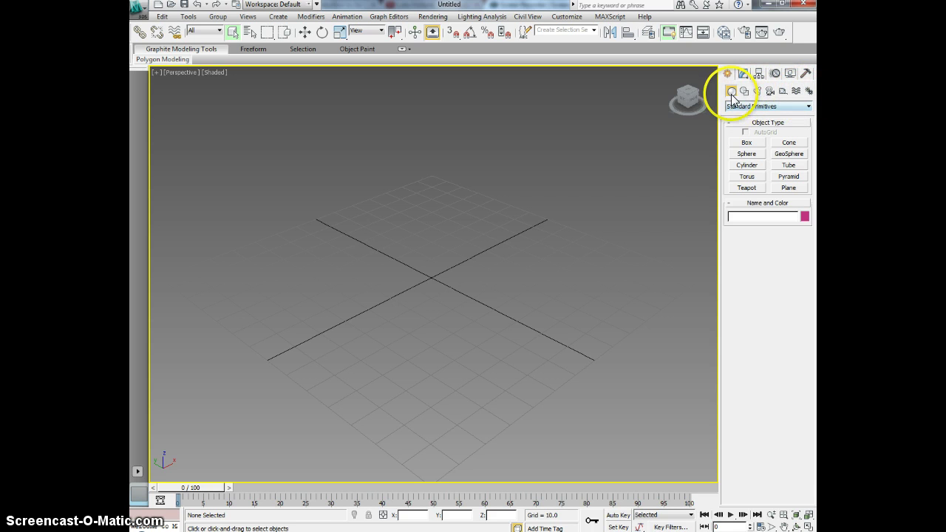
click(748, 143)
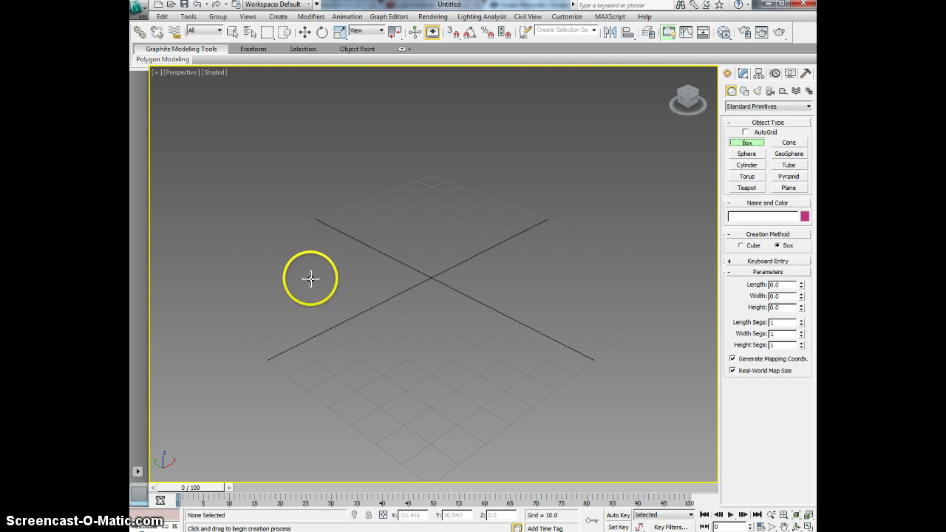
drag(307, 272, 547, 275)
click(549, 268)
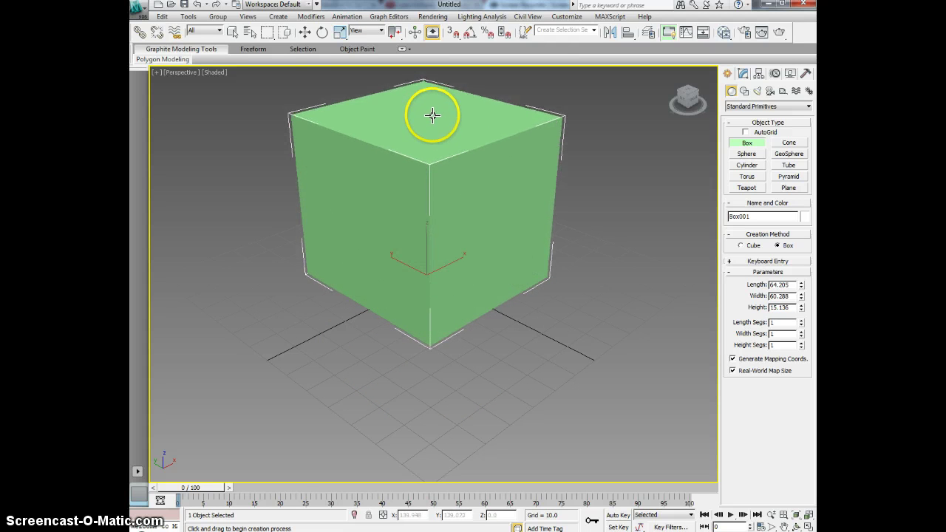
click(432, 115)
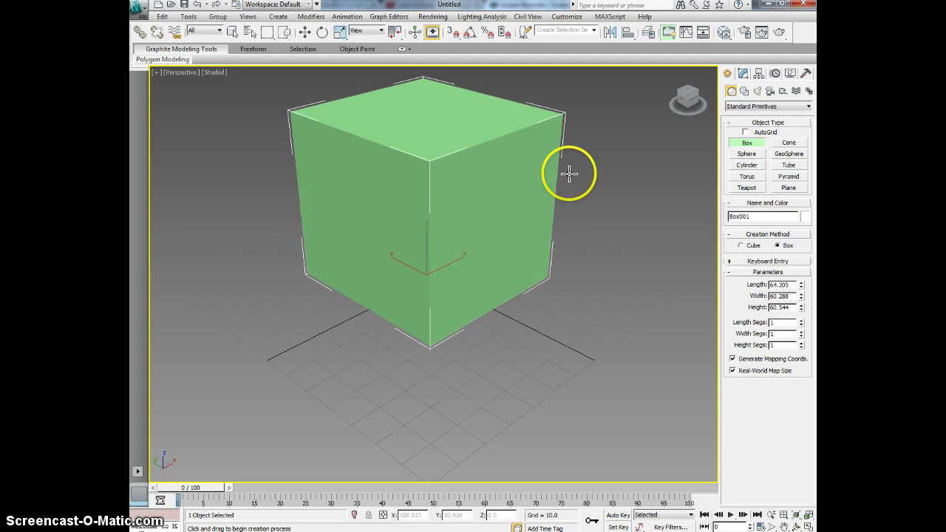
middle_drag(502, 217, 503, 244)
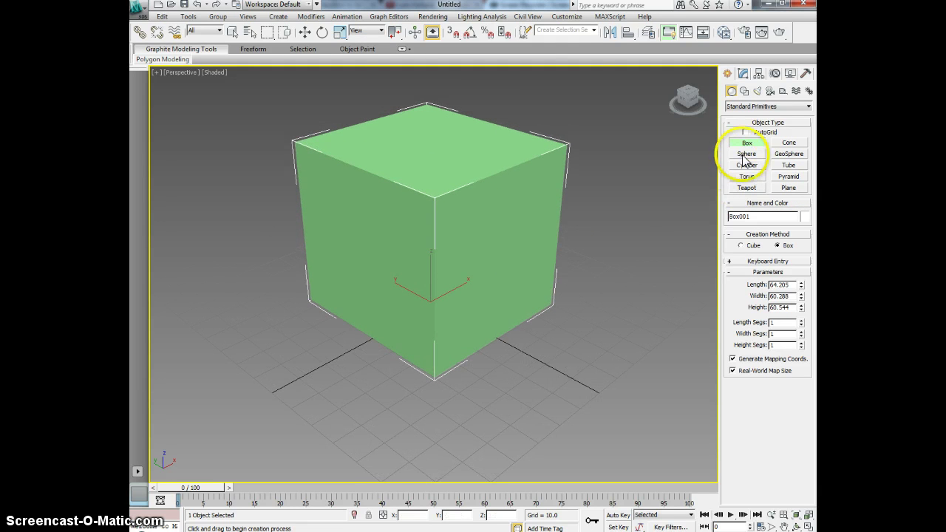
right_click(606, 229)
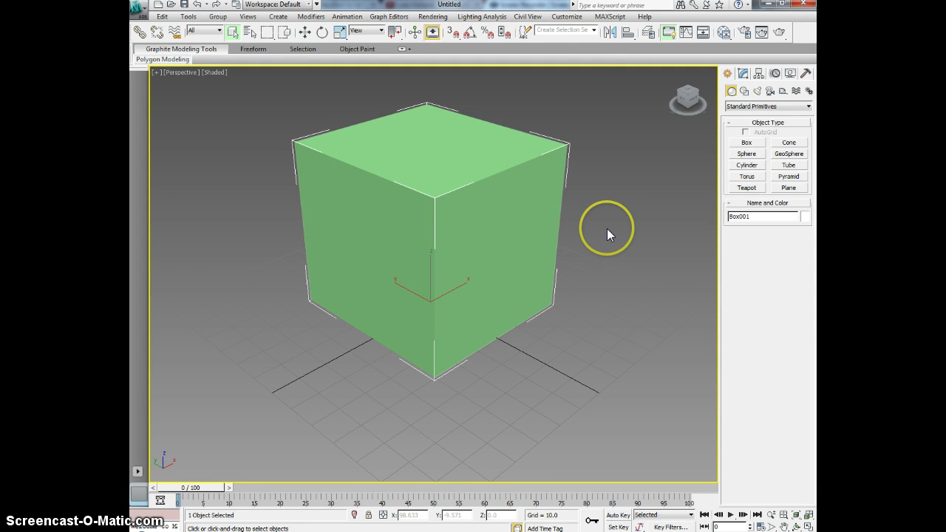
Step: Create three smaller boxes in front of the large box, the first about 24 long, 37 wide and 10 high
click(747, 142)
drag(513, 313, 560, 355)
click(551, 299)
drag(461, 374, 483, 406)
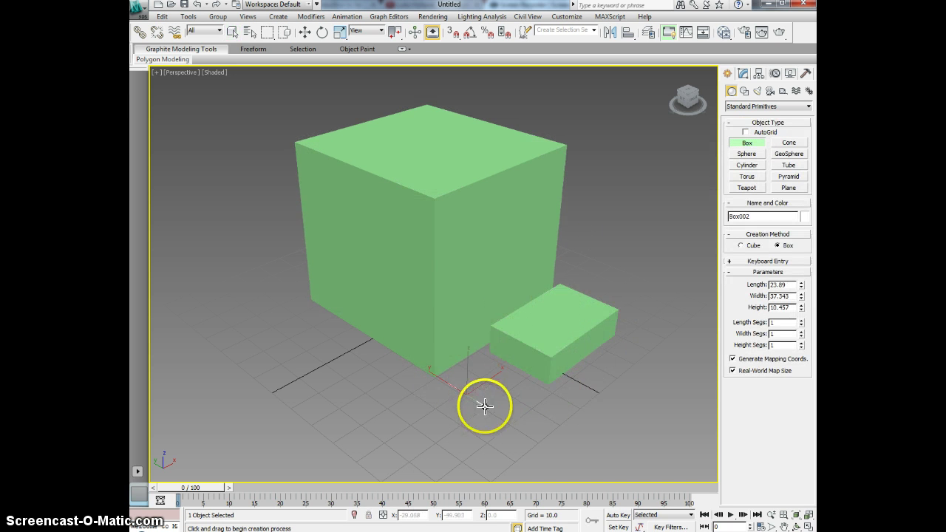
click(510, 341)
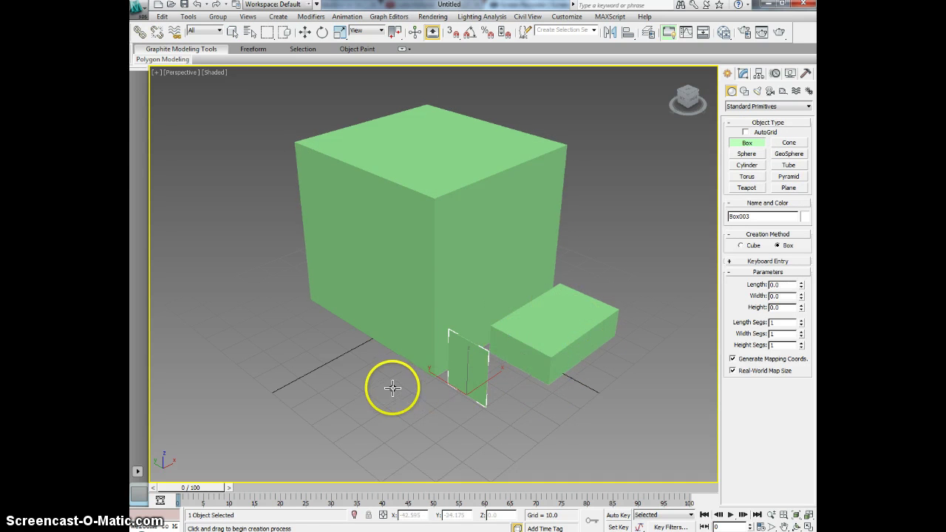
drag(389, 384, 433, 380)
click(428, 422)
right_click(417, 424)
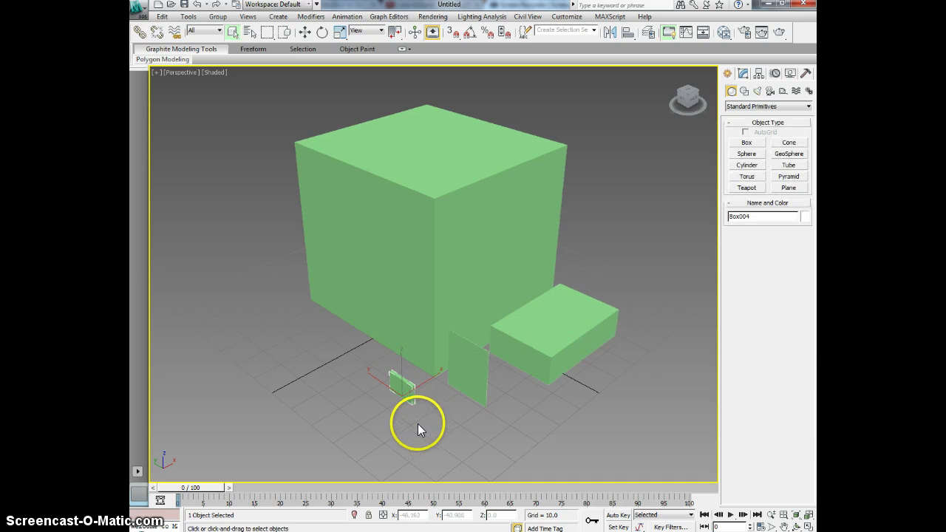
Step: Select all four boxes in the scene and delete them
right_click(669, 445)
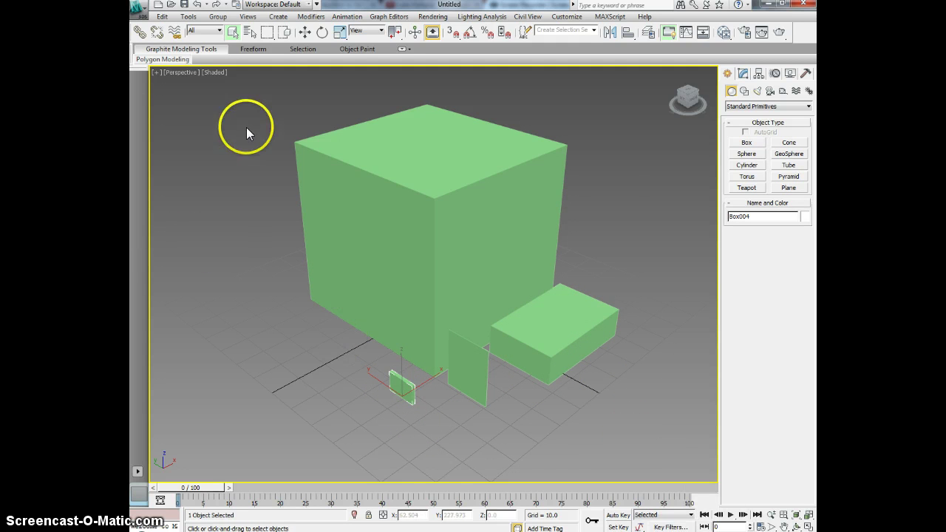
drag(637, 409, 636, 409)
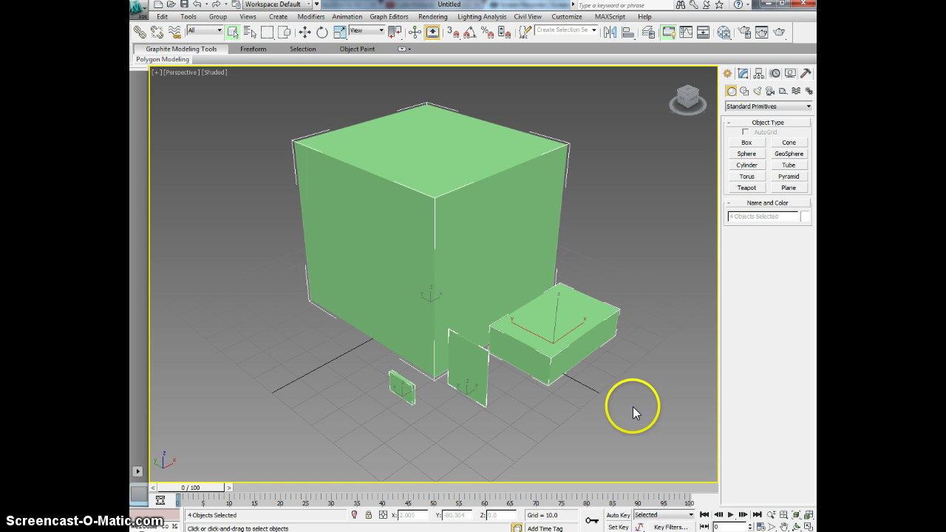
key(Delete)
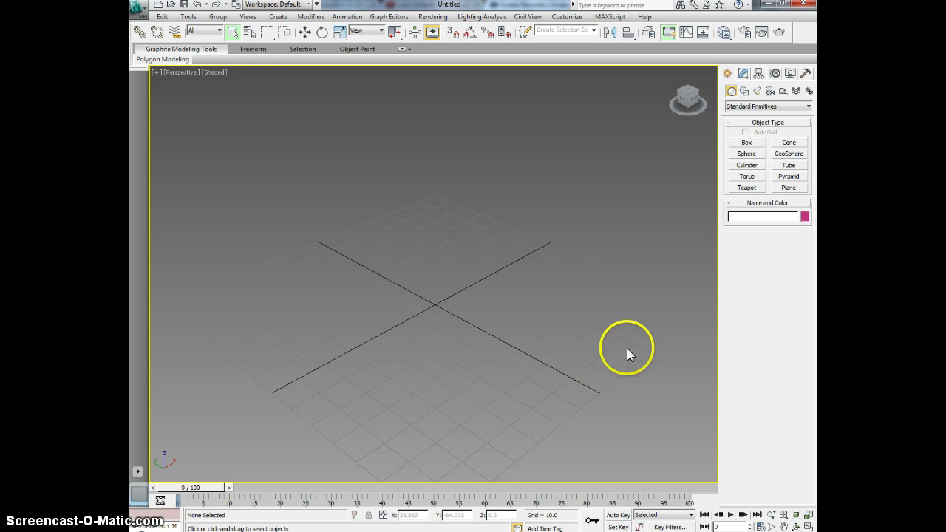
Step: Create a box about 44 long, 36 wide and 39 high near the centre of the grid
click(738, 146)
drag(446, 303, 553, 308)
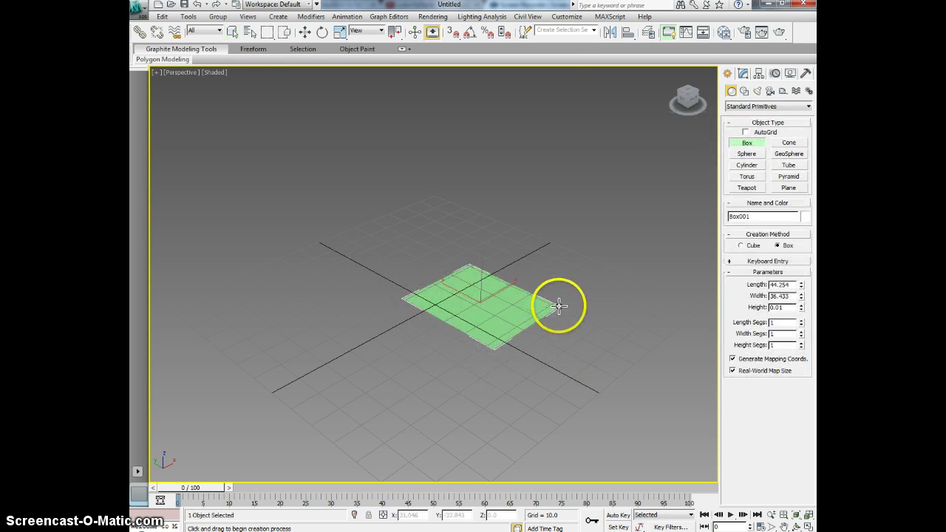
click(556, 256)
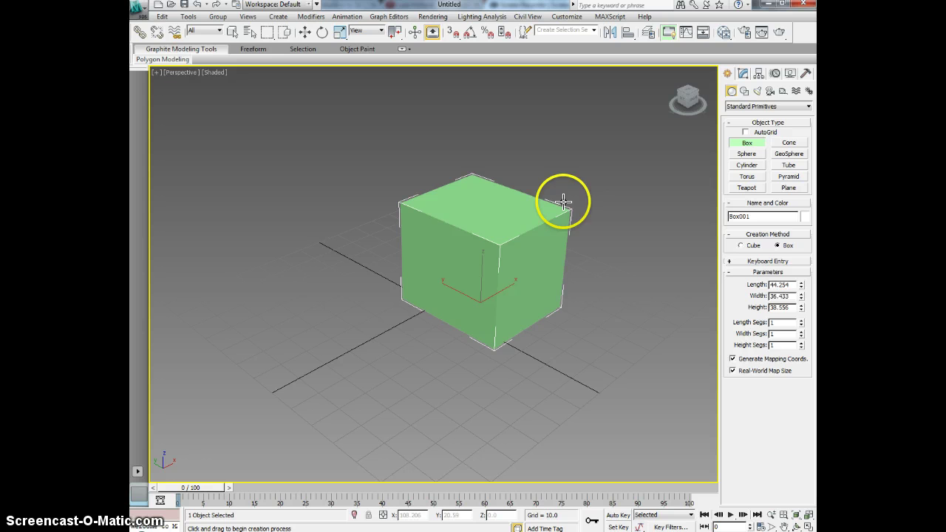
right_click(613, 258)
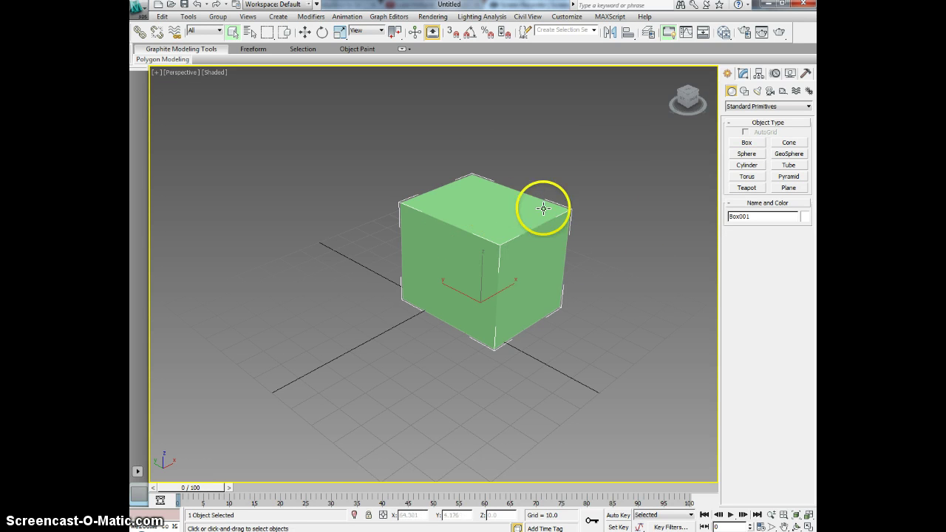
middle_drag(544, 283, 521, 283)
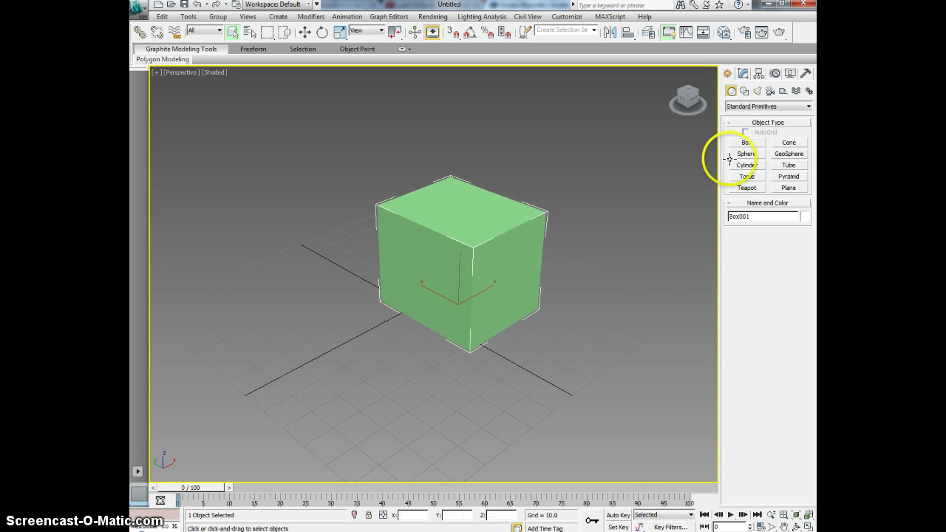
Step: Set the box's length, width and height to 40 each
click(744, 74)
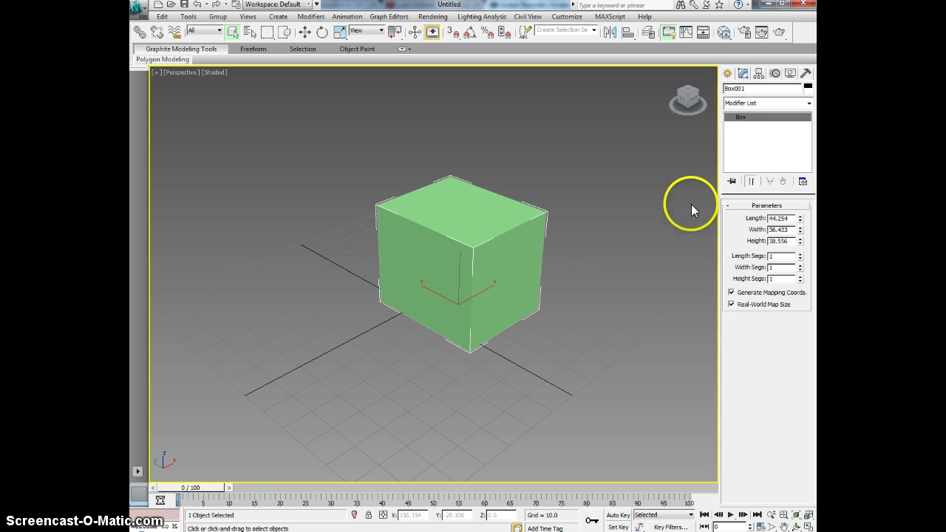
drag(797, 218, 750, 224)
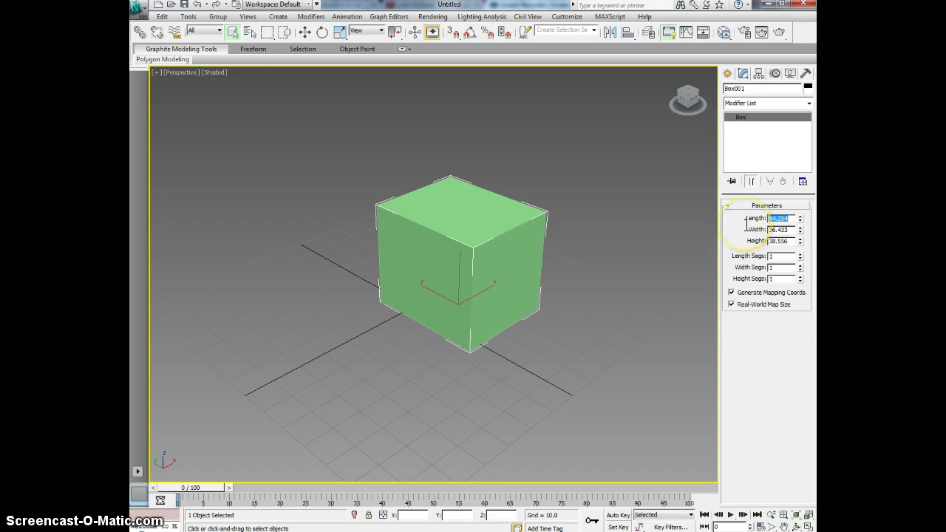
text(40)
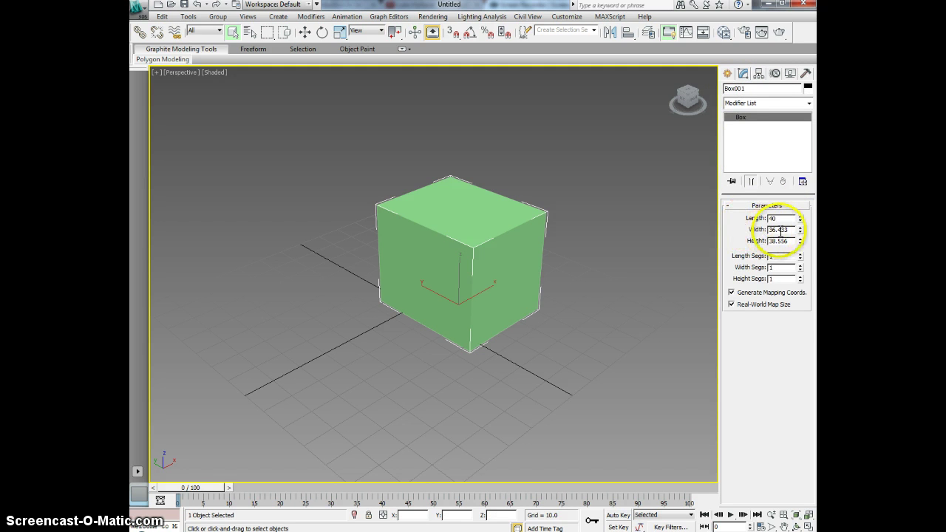
key(Tab)
text(40)
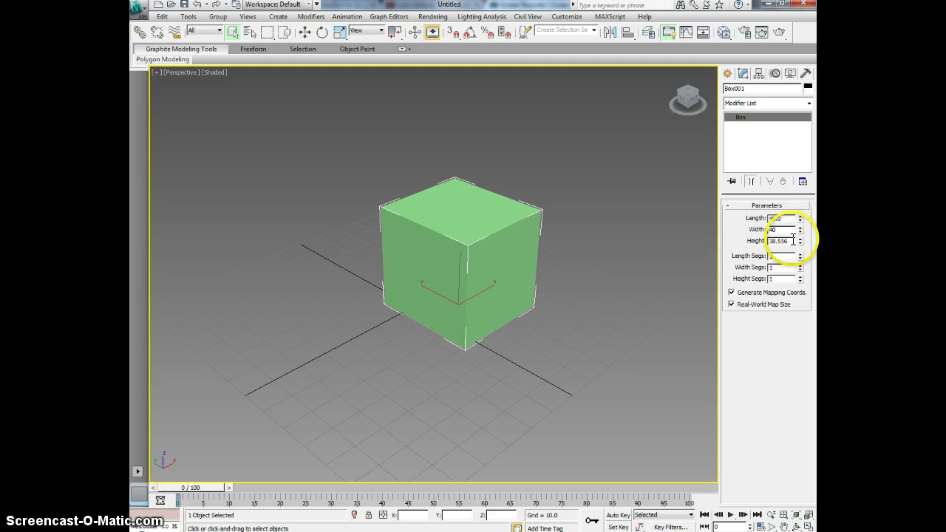
key(Tab)
text(40)
key(Tab)
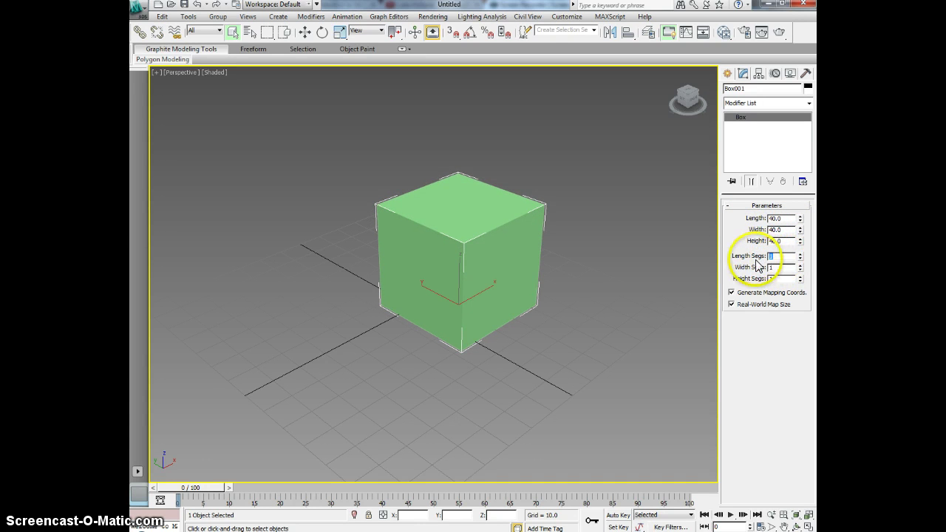
Step: Set the box's length, width and height segments to 3 each
text(3)
key(Tab)
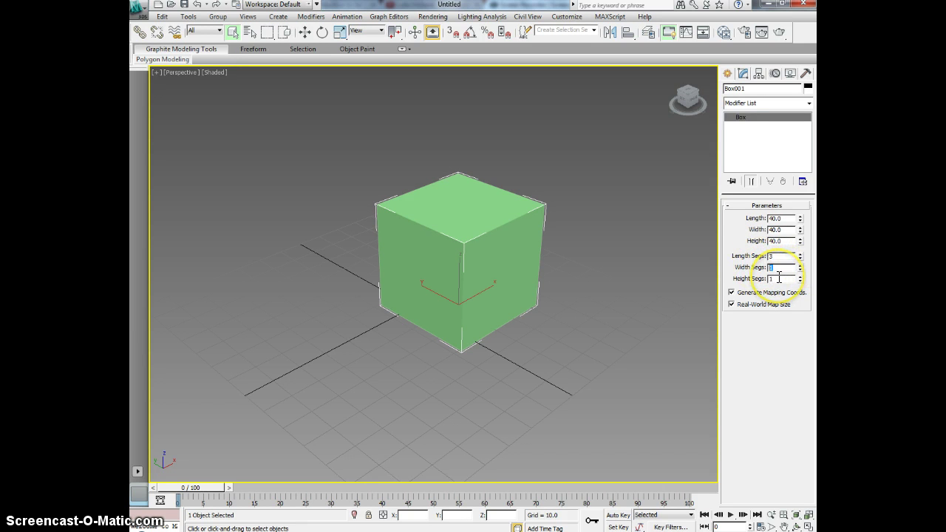
key(Tab)
text(3)
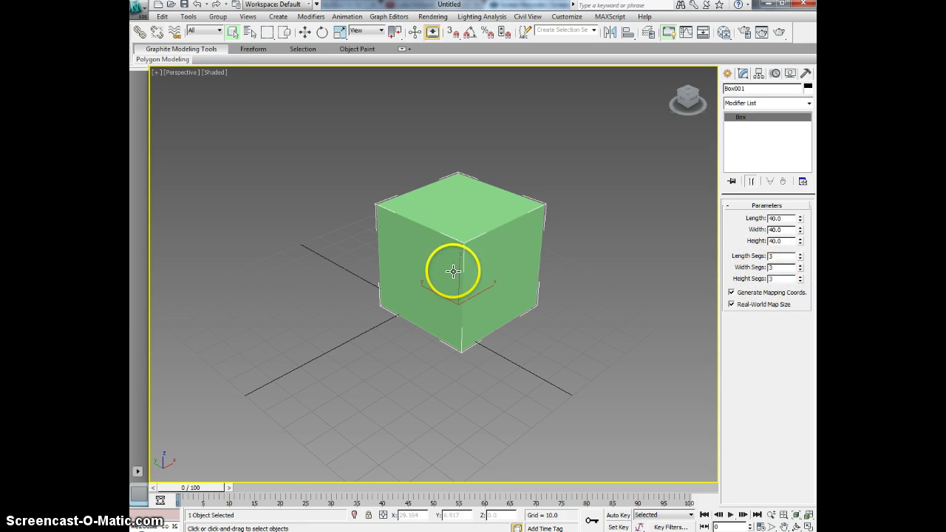
Step: Display edged faces over the shaded view and deselect the box
middle_drag(450, 271, 482, 296)
scroll(486, 304, up, 3)
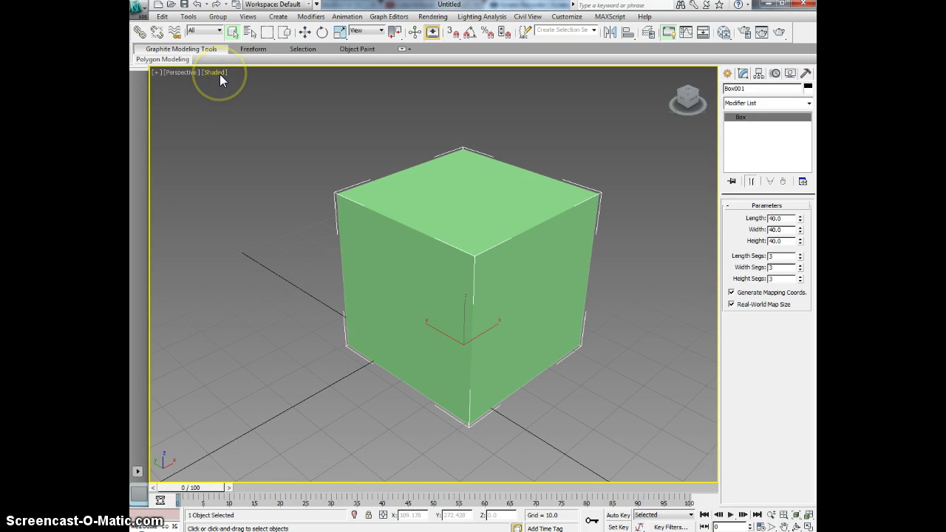
key(F4)
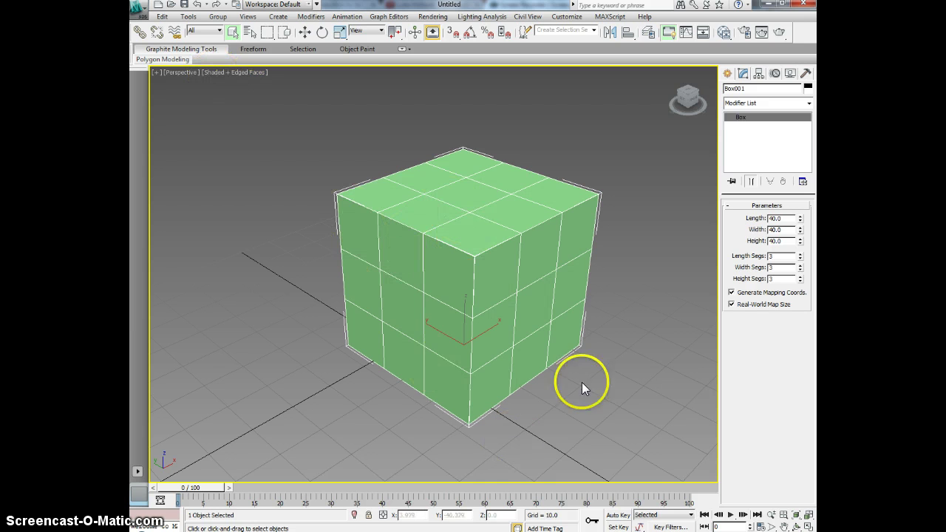
click(241, 74)
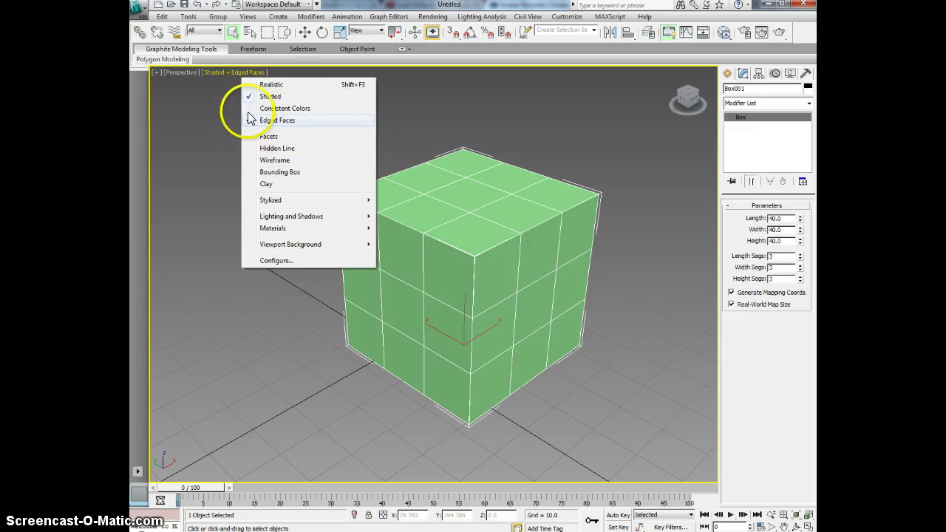
click(609, 306)
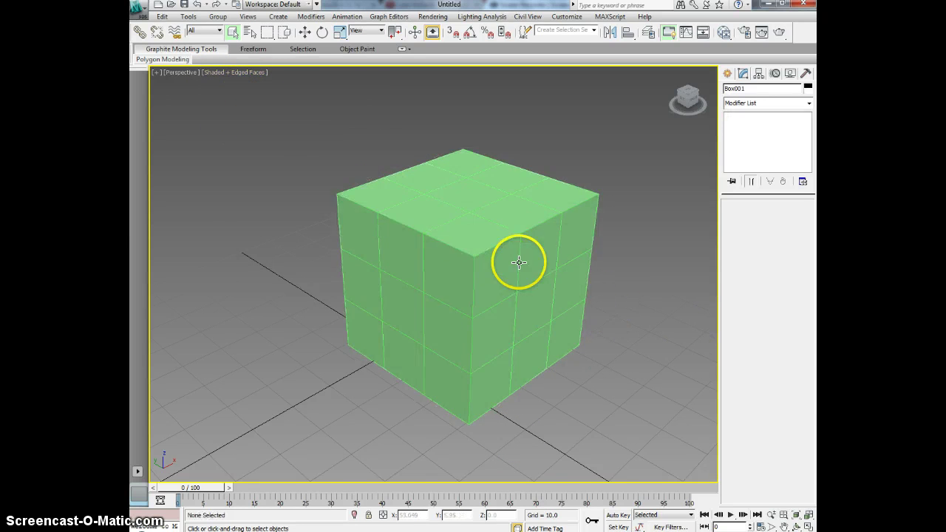
Step: Select the box again and set its length, width and height segments to 2 each
click(476, 275)
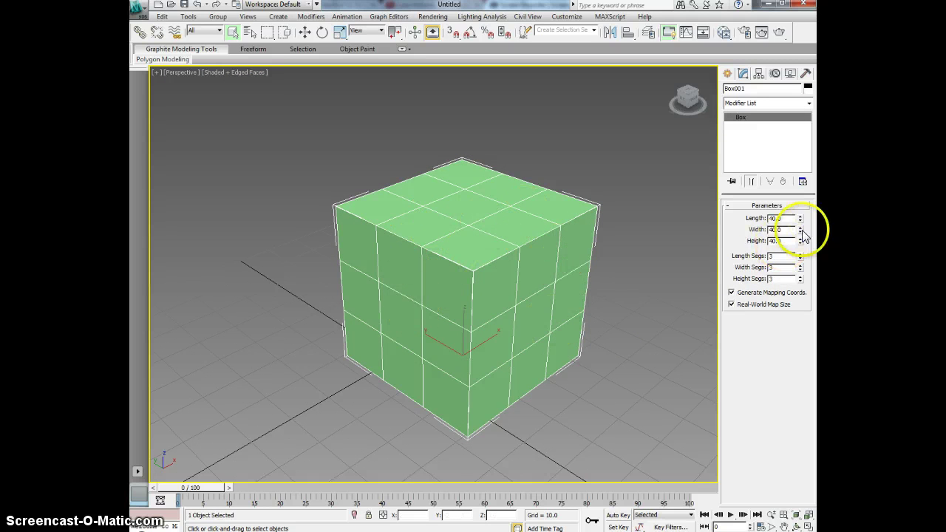
double_click(773, 257)
text(2)
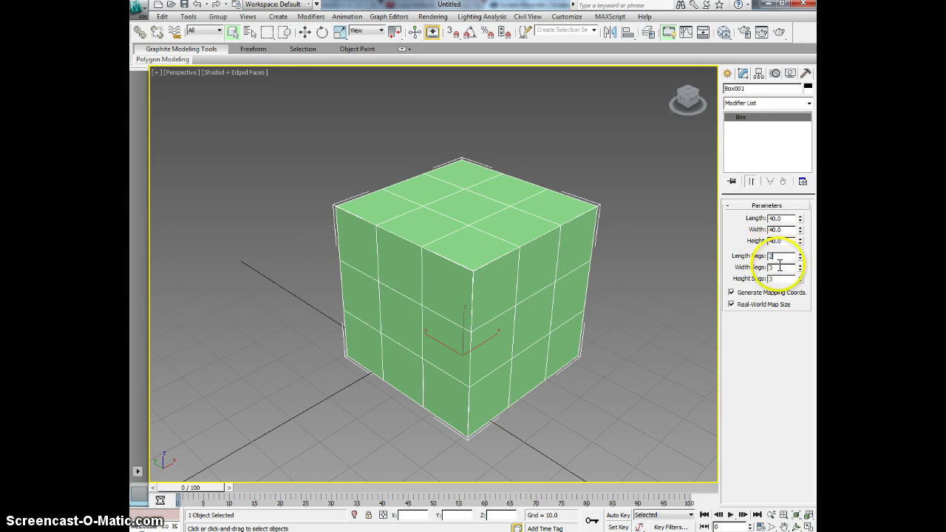
key(Tab)
text(2)
key(Tab)
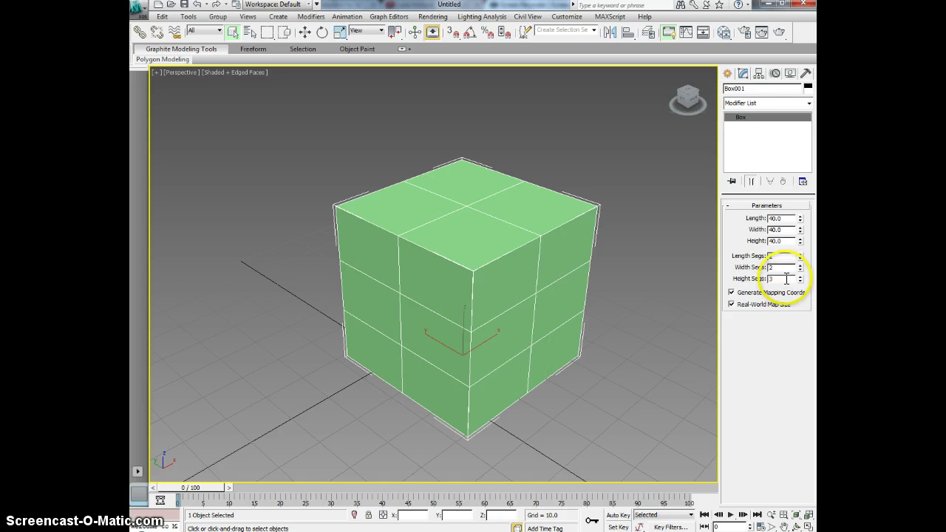
text(2)
key(Tab)
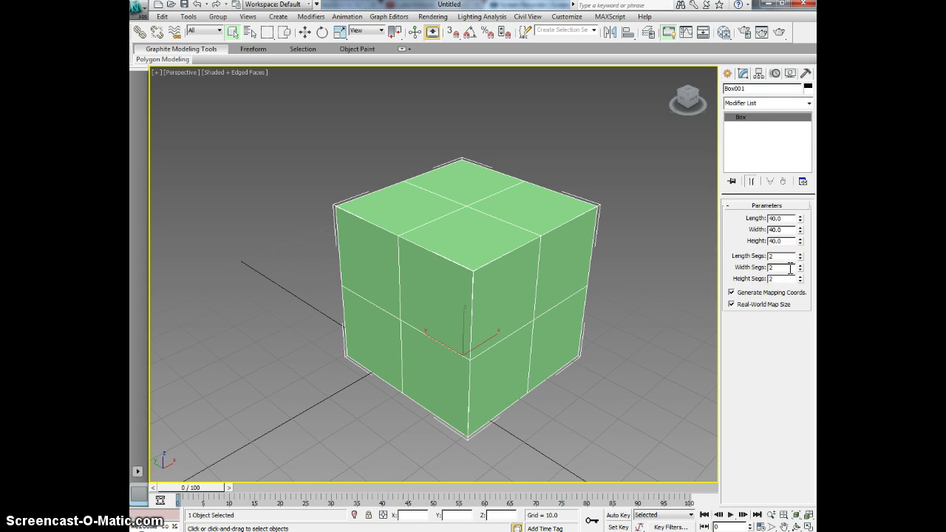
Step: Set the box's length, width and height segments to 1 each
double_click(778, 255)
text(1)
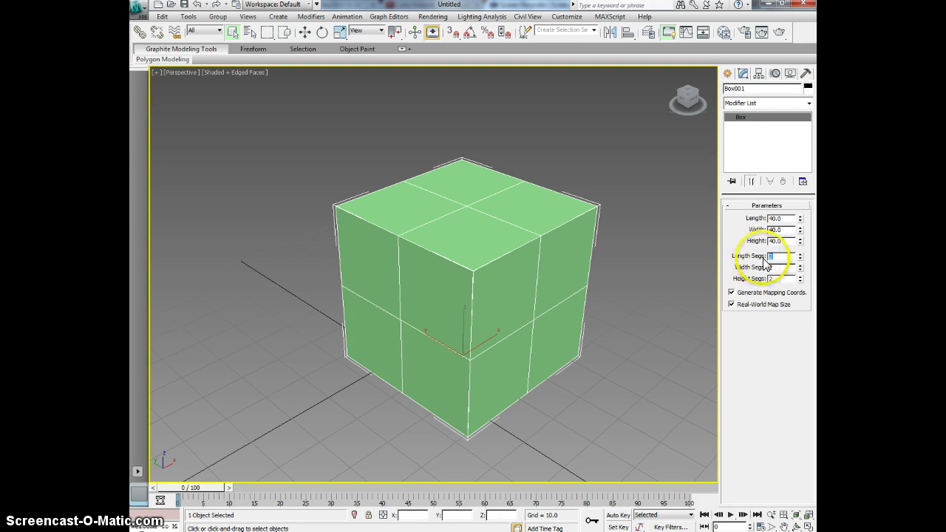
key(Tab)
text(1)
key(Tab)
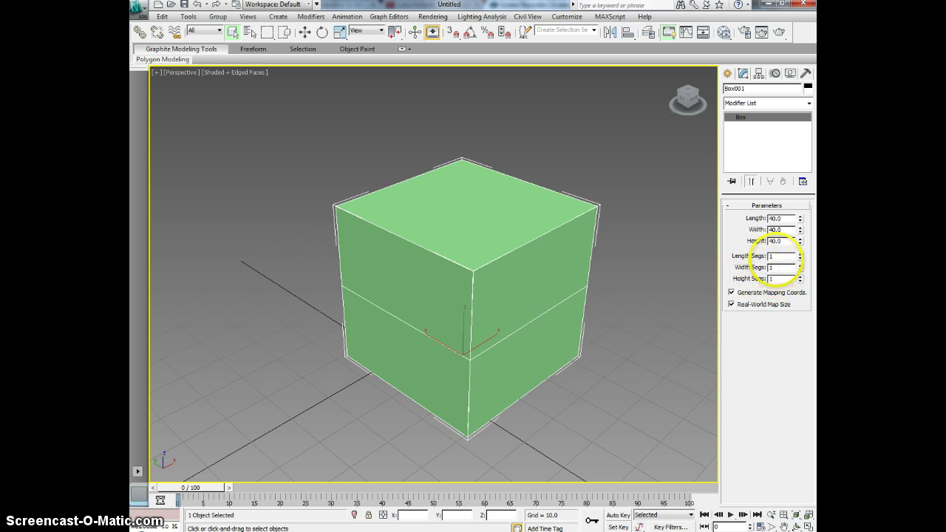
text(1)
key(Tab)
middle_drag(566, 317, 543, 326)
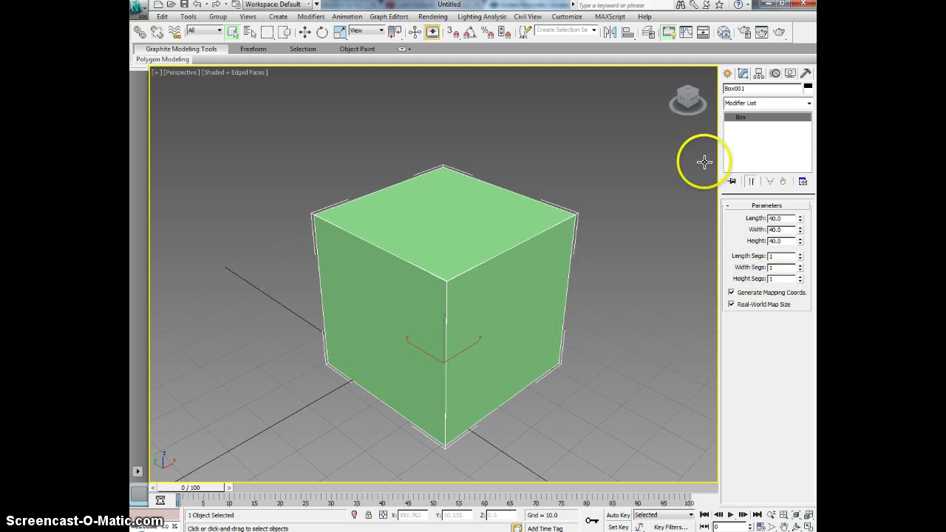
middle_drag(488, 282, 494, 278)
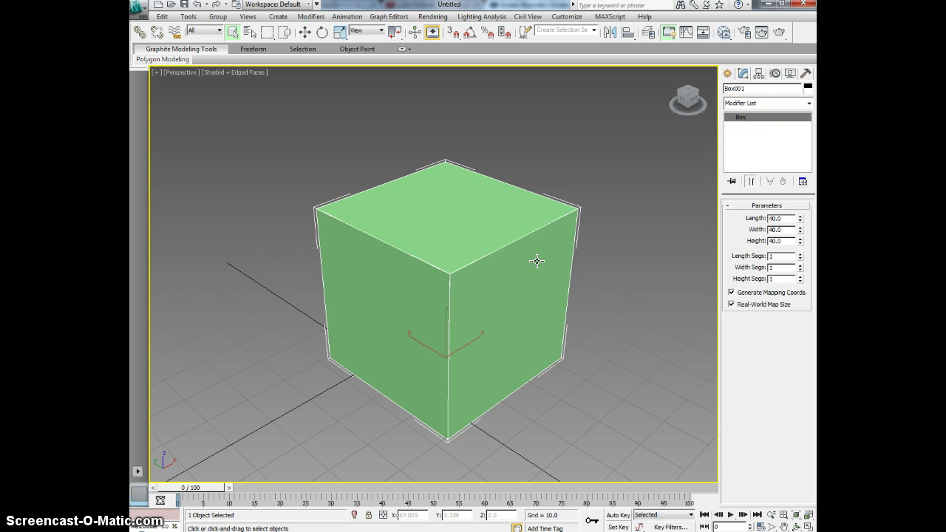
right_click(488, 263)
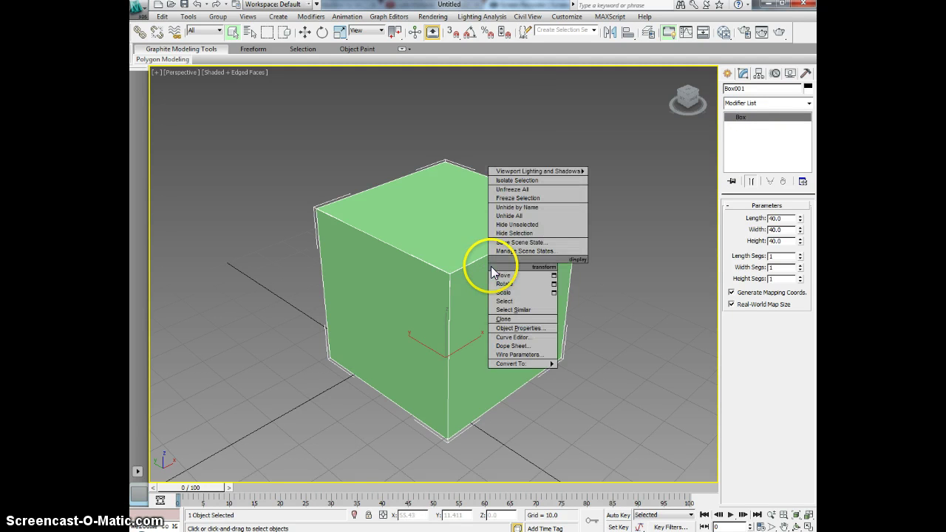
mouse_move(537, 364)
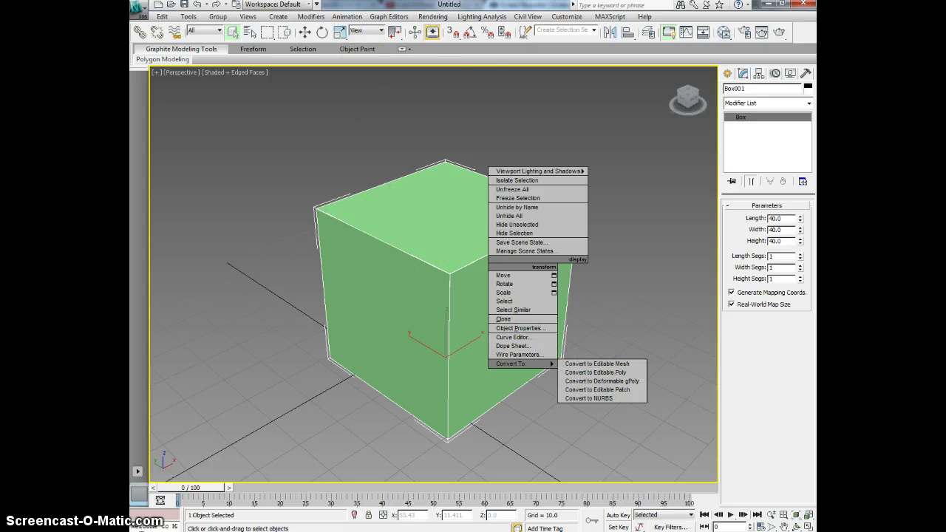
click(769, 156)
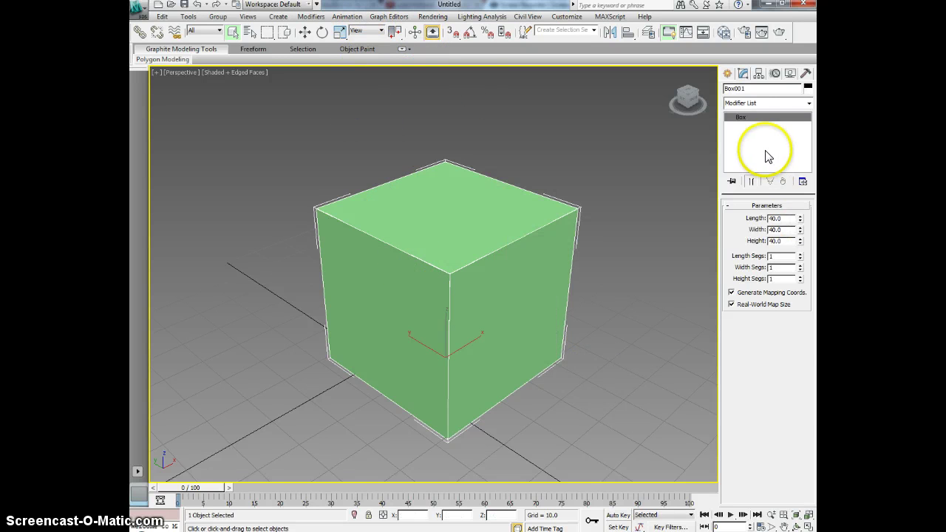
Step: Convert the box to an Editable Poly from its entry in the modifier stack
right_click(741, 119)
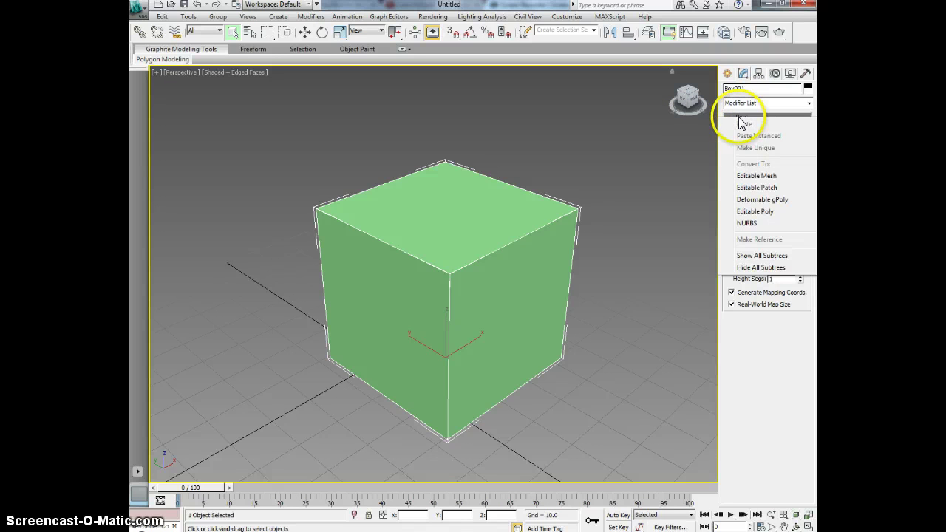
click(769, 213)
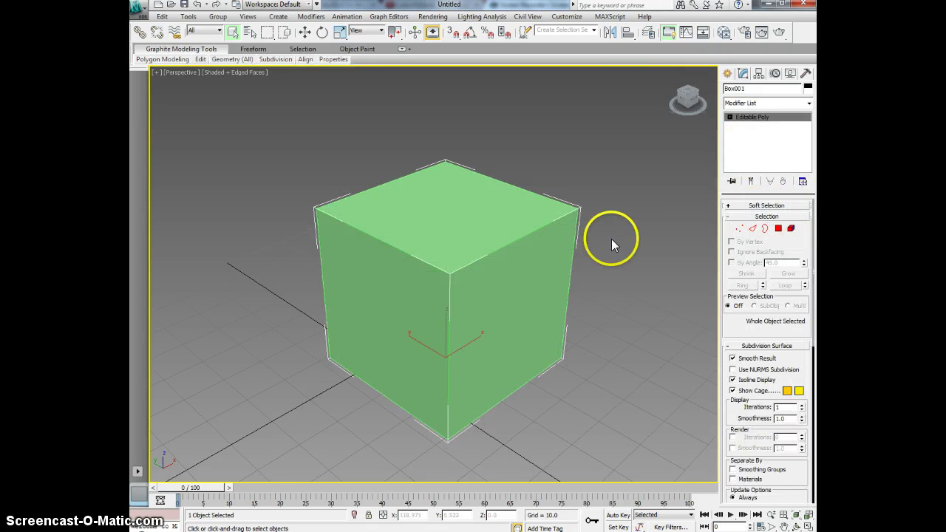
middle_drag(611, 239, 602, 231)
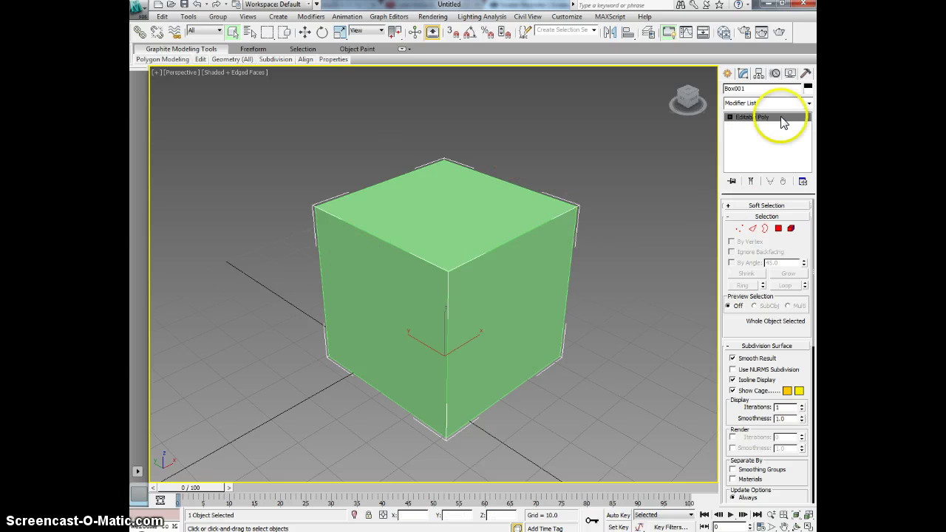
click(730, 118)
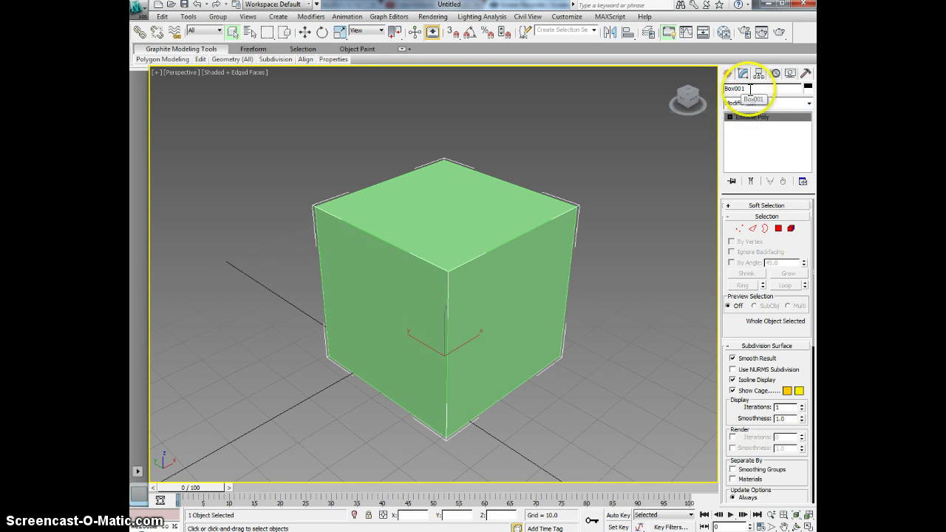
Step: Rename the box as Chair 01 and change its object color to the saturated green of the 3ds Max palette
click(756, 89)
drag(757, 88, 709, 92)
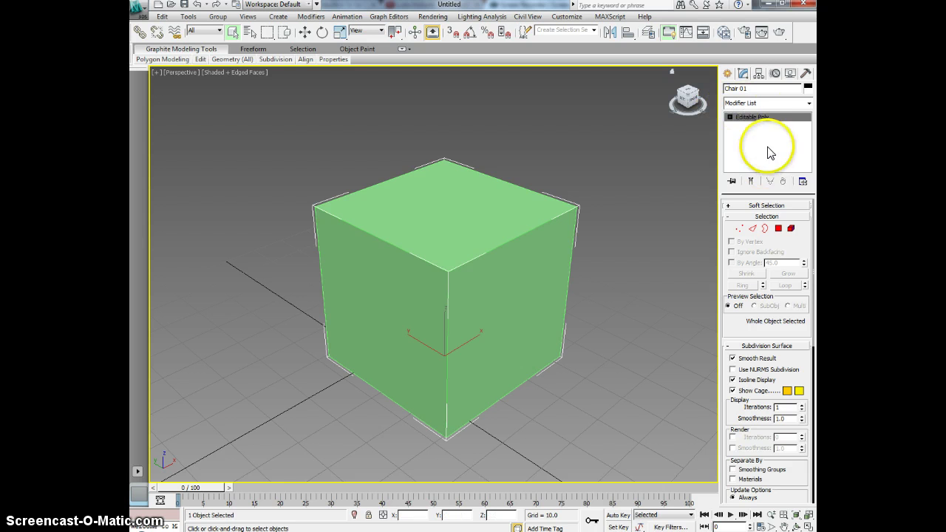
click(808, 88)
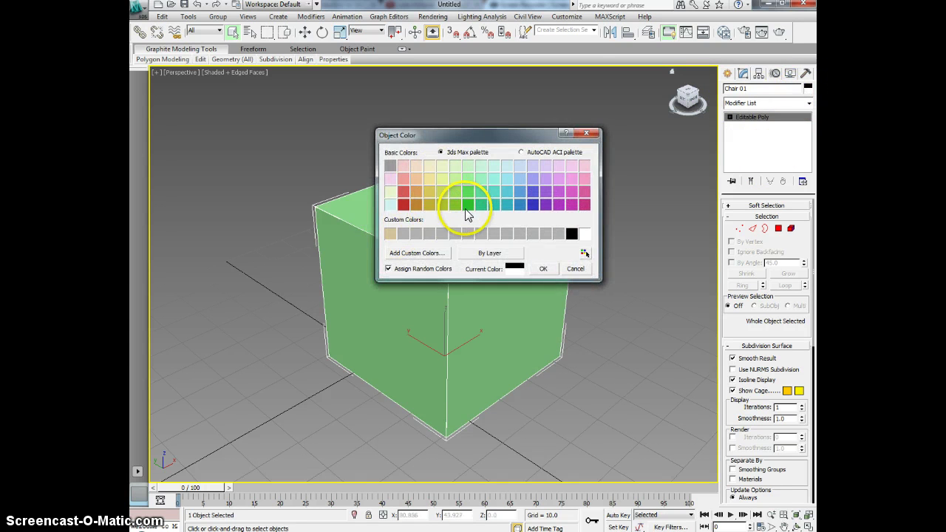
click(468, 205)
click(543, 269)
mouse_move(545, 262)
middle_down()
mouse_move(545, 280)
mouse_move(556, 269)
middle_up()
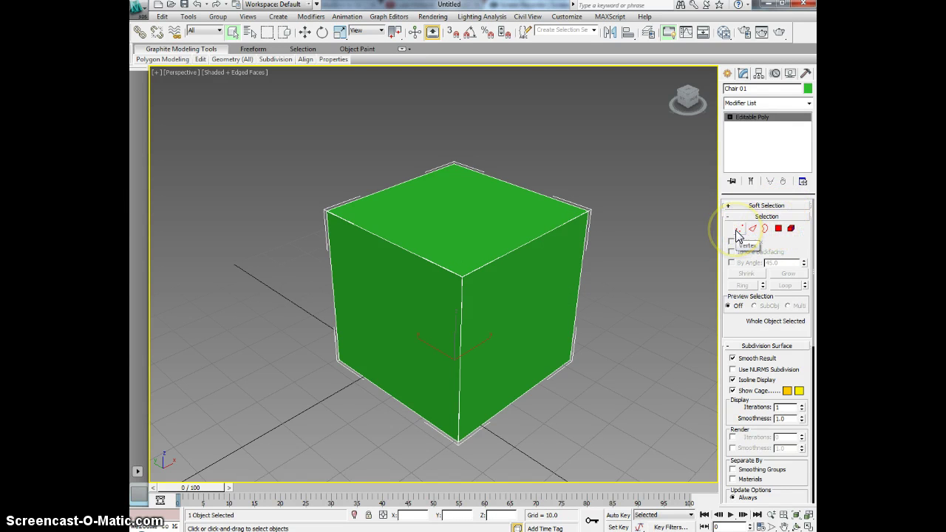
Step: Enter Polygon sub-object mode and select the cube's top face
click(779, 230)
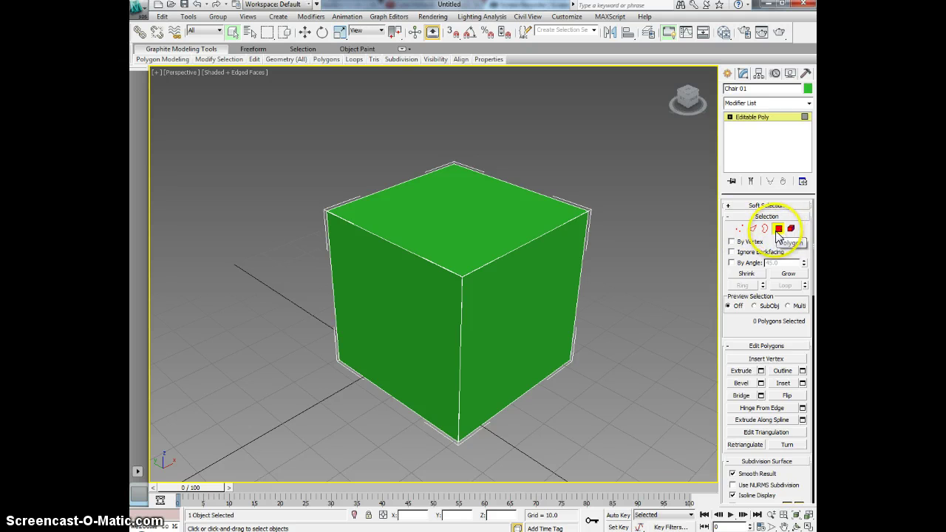
click(779, 230)
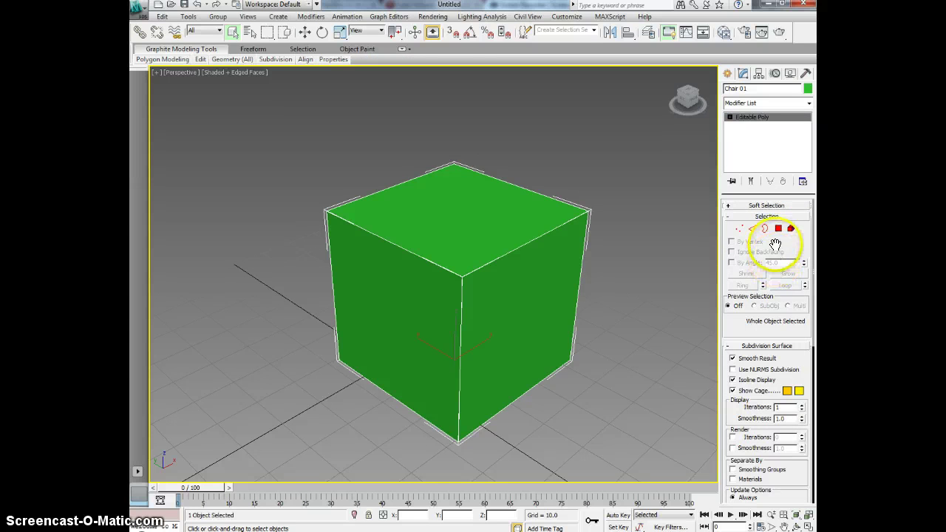
click(778, 229)
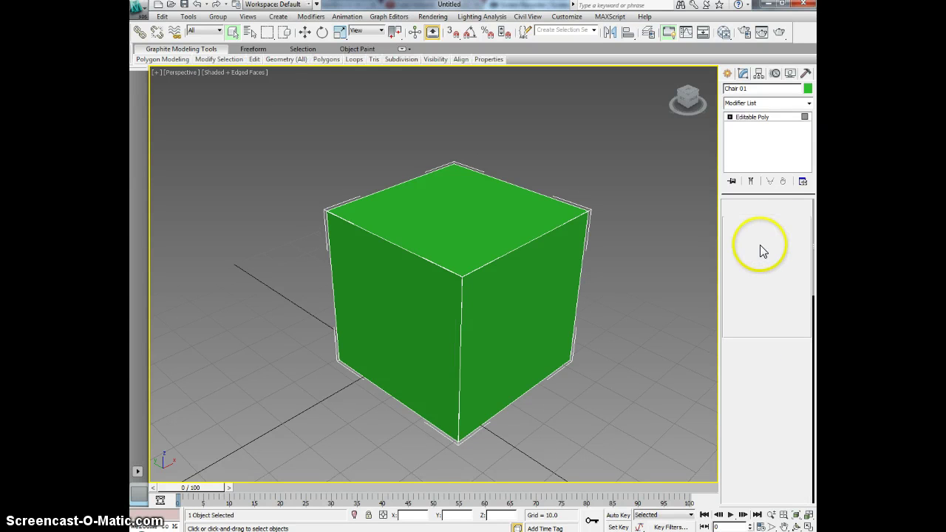
click(463, 220)
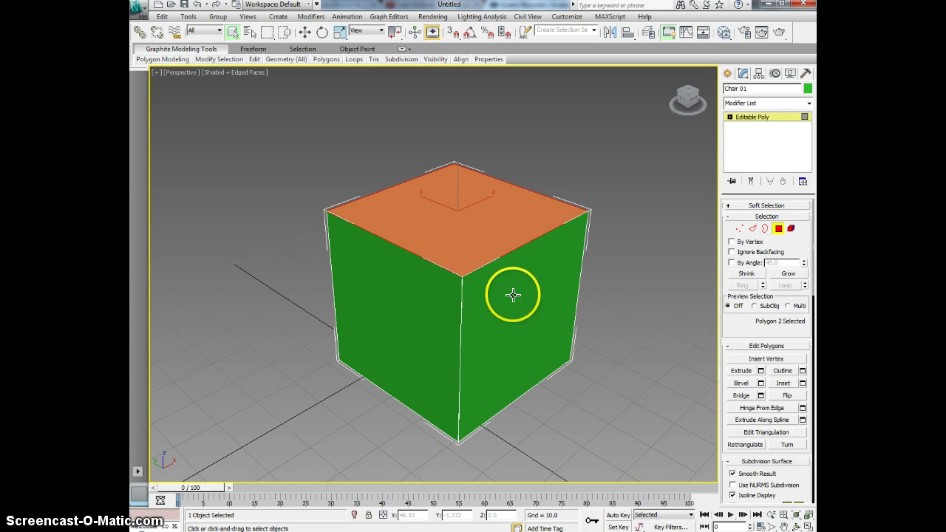
Step: Pan the Perspective view around the cube and zoom it in and out to examine the selected top face
middle_drag(522, 294, 743, 59)
middle_drag(680, 148, 549, 252)
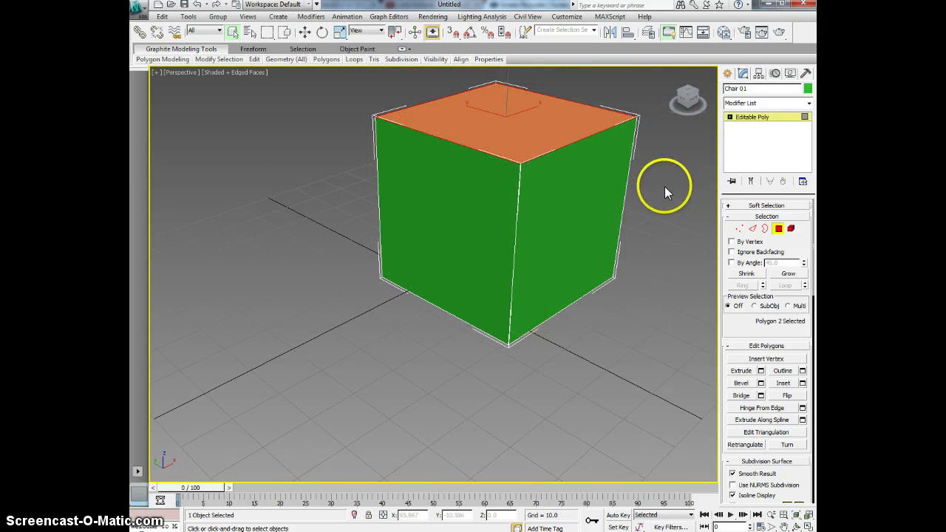
middle_drag(663, 190, 612, 260)
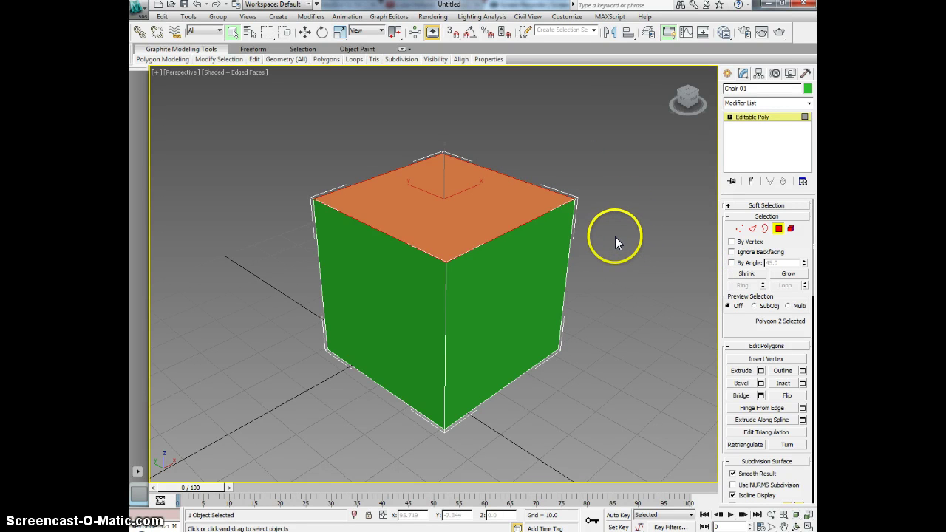
scroll(617, 237, down, 3)
scroll(618, 237, up, 6)
scroll(618, 237, down, 4)
scroll(618, 237, up, 1)
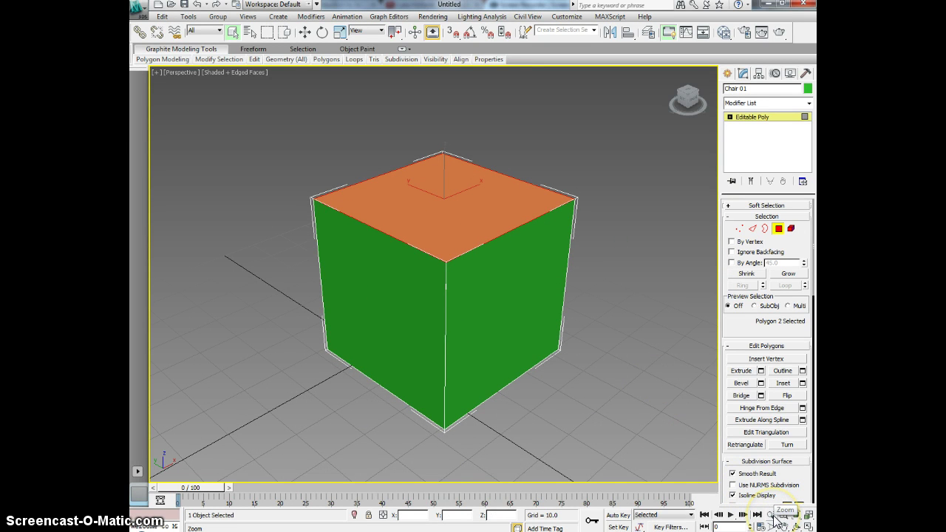
middle_drag(535, 362, 533, 362)
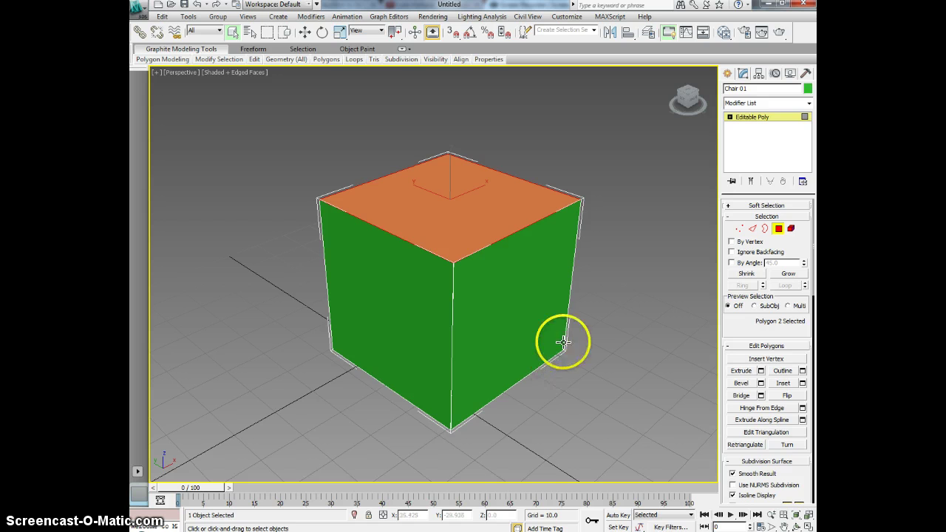
middle_drag(618, 328, 554, 343)
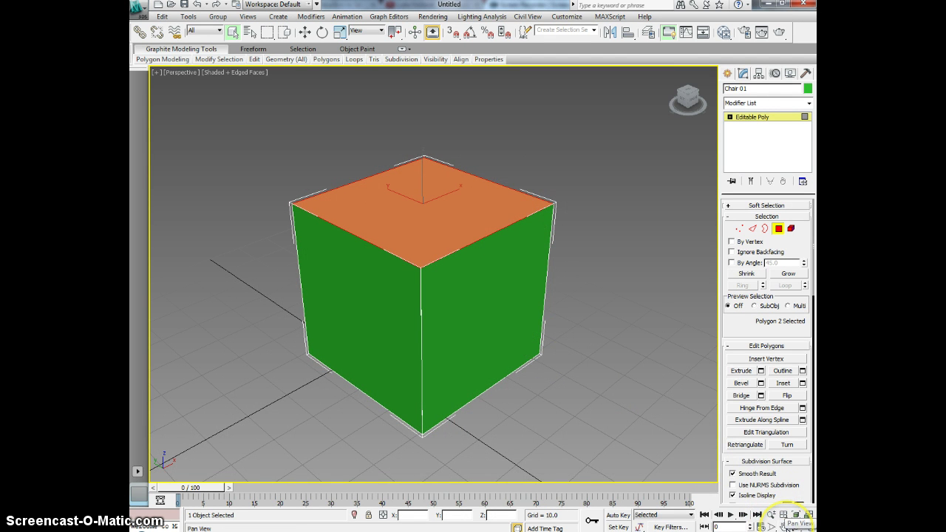
Step: Shift the view of the cube with the Pan View tool and rotate it with the Orbit tool
click(785, 523)
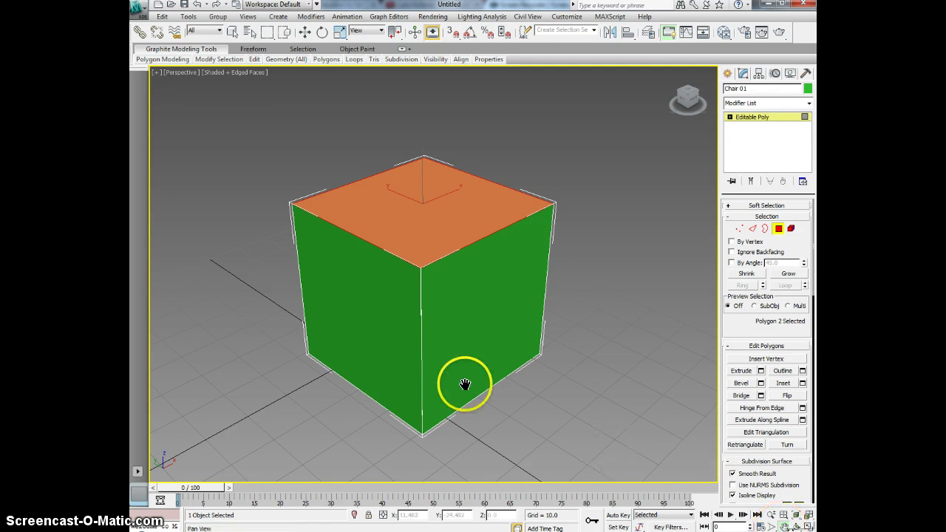
drag(371, 326, 404, 332)
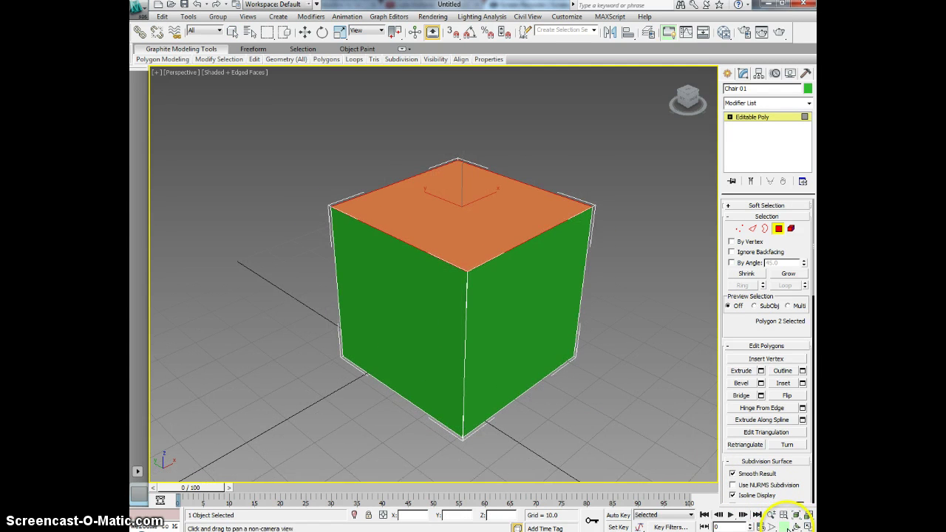
drag(429, 334, 437, 323)
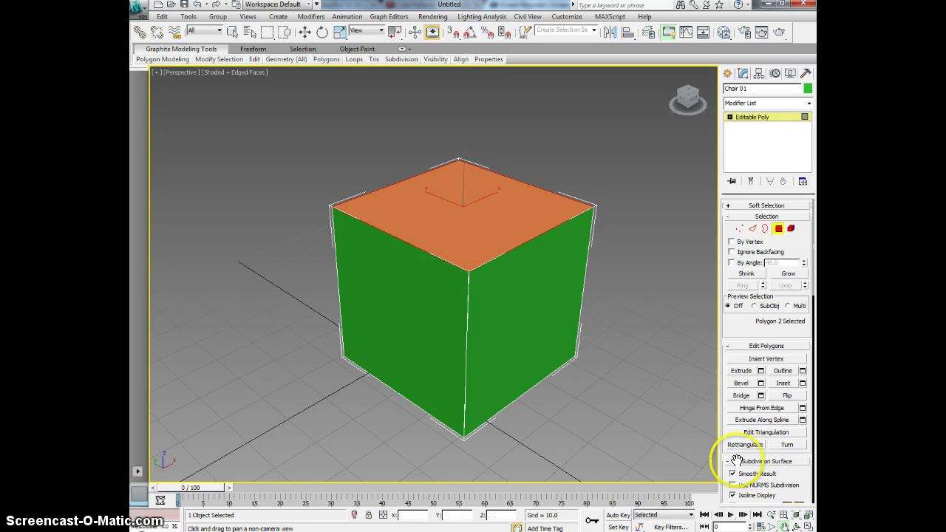
click(797, 526)
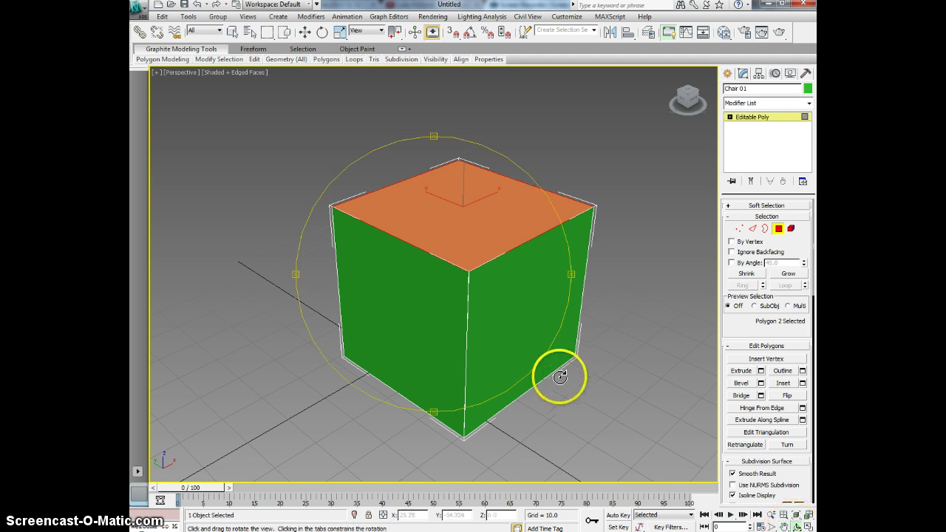
drag(522, 353, 433, 353)
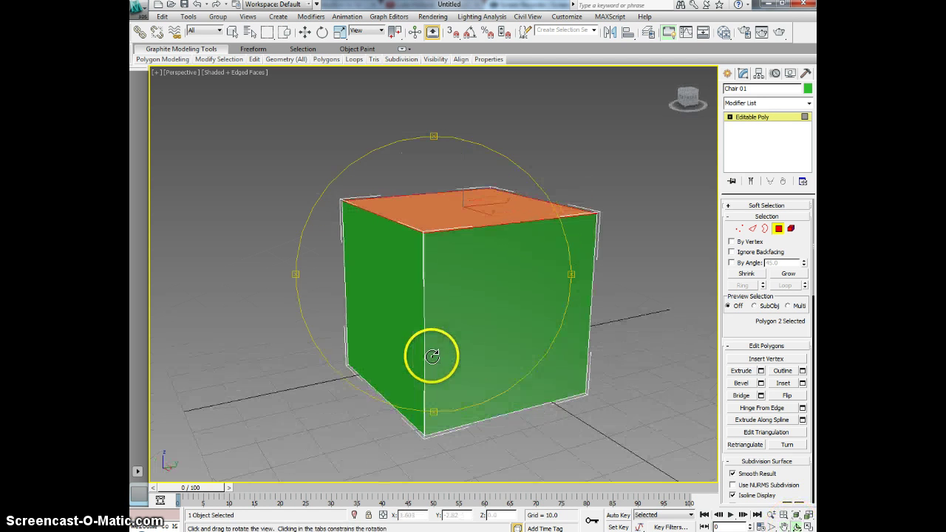
drag(551, 353, 581, 345)
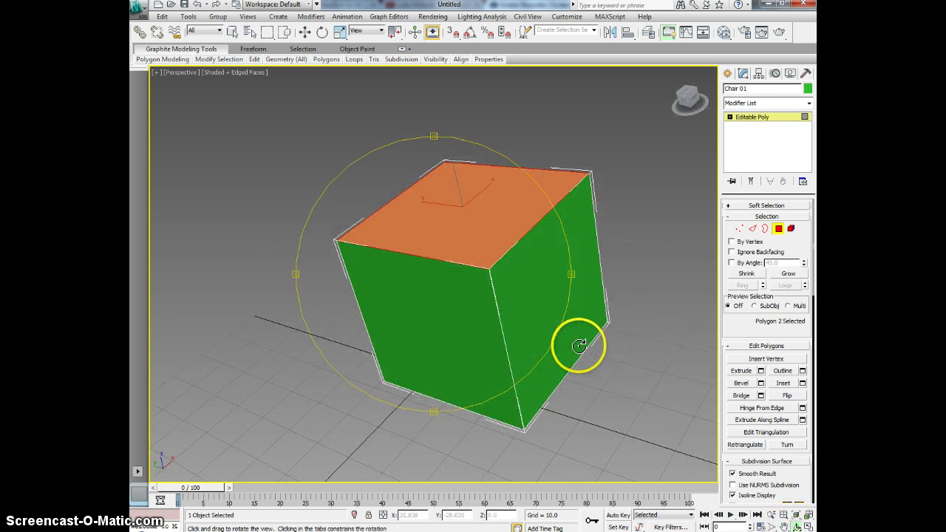
Step: Activate the Move tool on the top face, and pan and orbit around the cube, using the ViewCube to view it from another side
key(w)
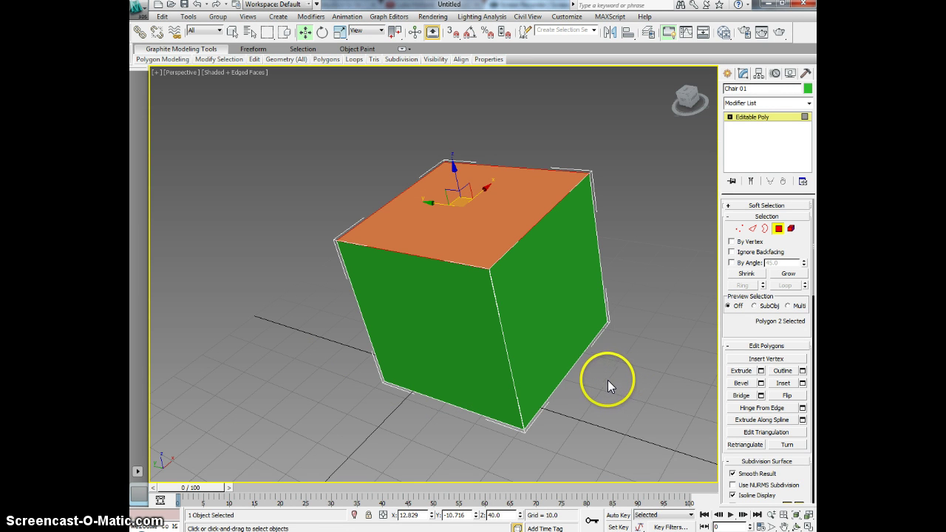
alt+middle_drag(607, 380, 509, 414)
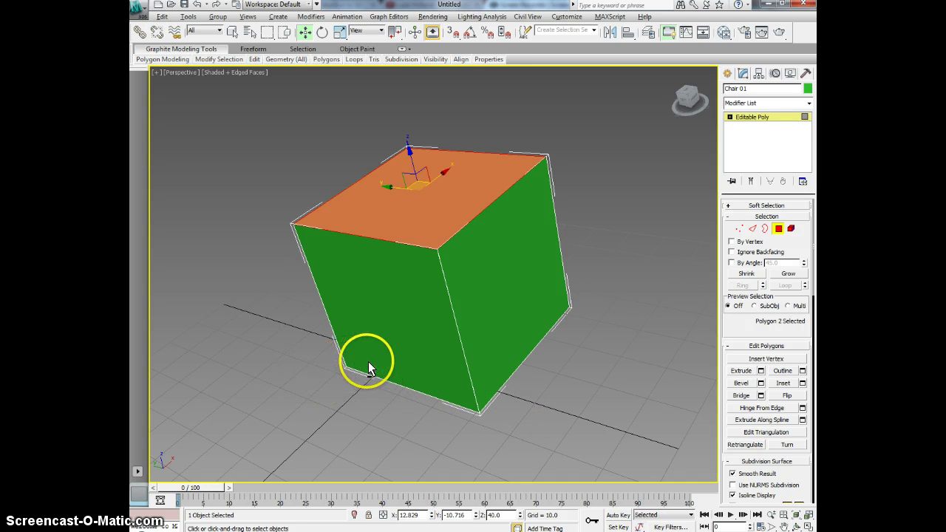
alt+middle_drag(463, 336, 555, 306)
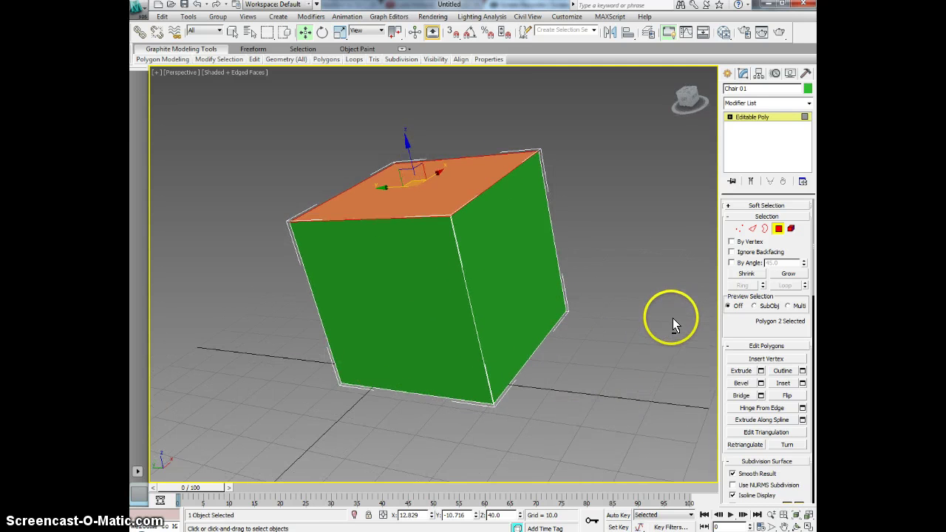
middle_drag(527, 425, 574, 387)
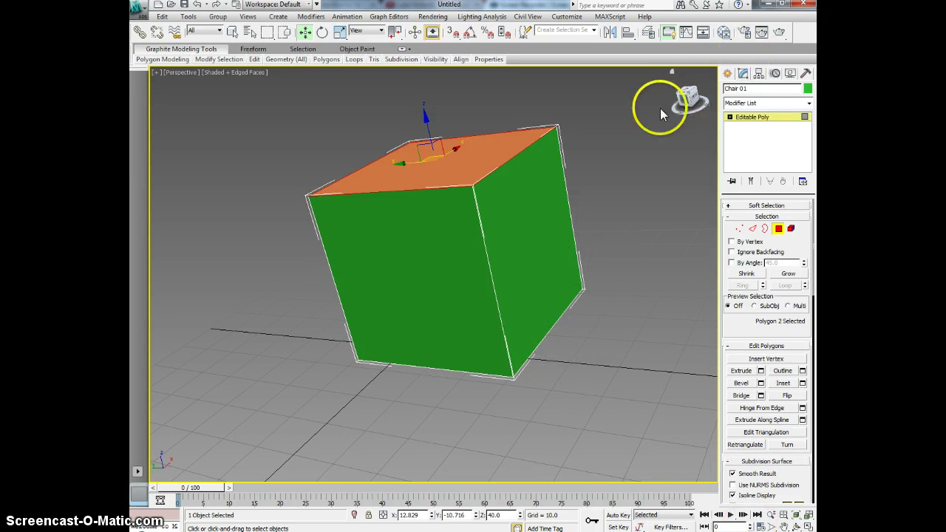
mouse_move(680, 99)
mouse_down()
mouse_move(706, 100)
mouse_move(687, 88)
mouse_move(468, 116)
mouse_move(535, 103)
mouse_move(526, 448)
mouse_move(528, 63)
mouse_move(529, 97)
mouse_move(515, 110)
mouse_move(685, 99)
mouse_up()
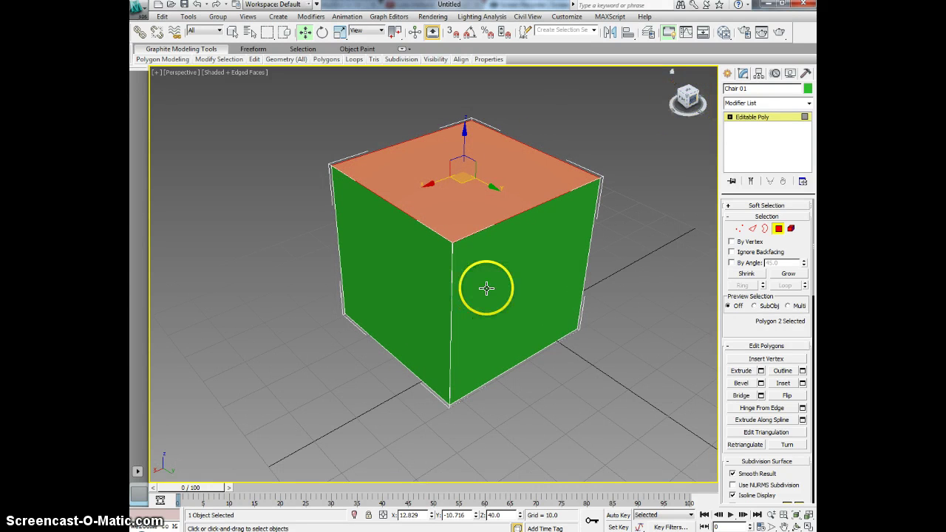
mouse_move(486, 288)
alt+middle_down()
mouse_move(492, 281)
mouse_move(490, 296)
alt+middle_up()
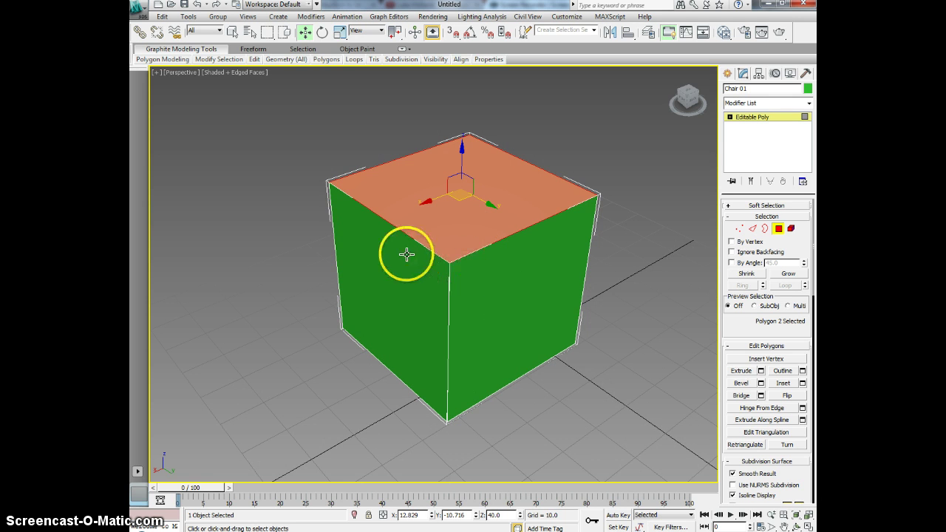
Step: Move the cube's selected top face down along the Z axis to about Z 9.856 to flatten it into a slab
click(305, 33)
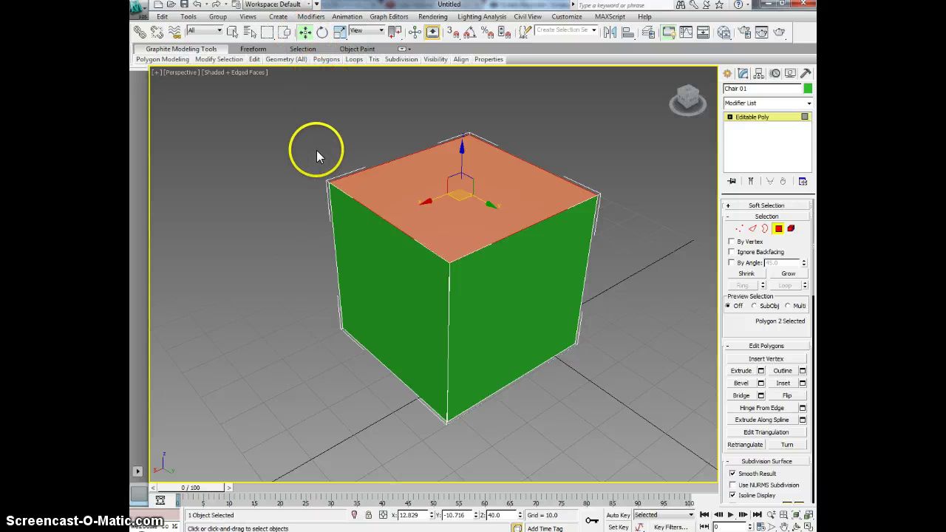
click(451, 181)
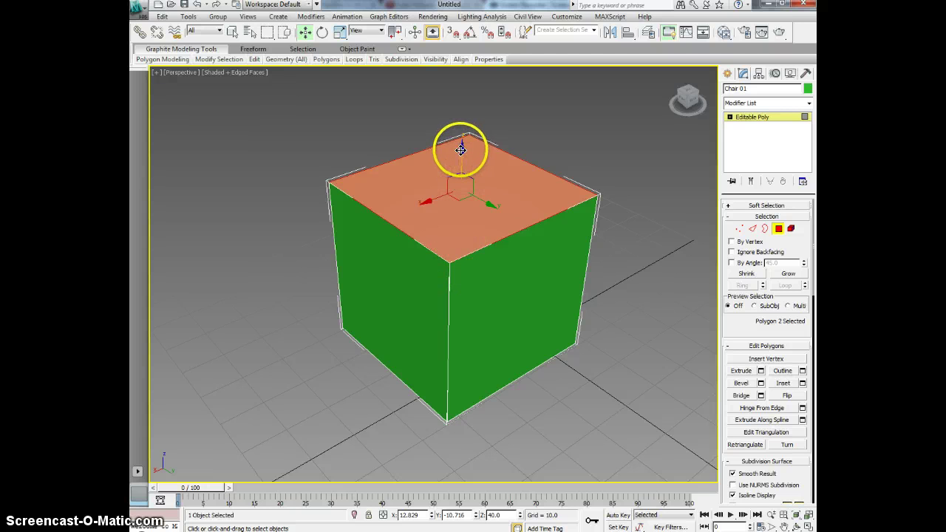
drag(460, 150, 467, 260)
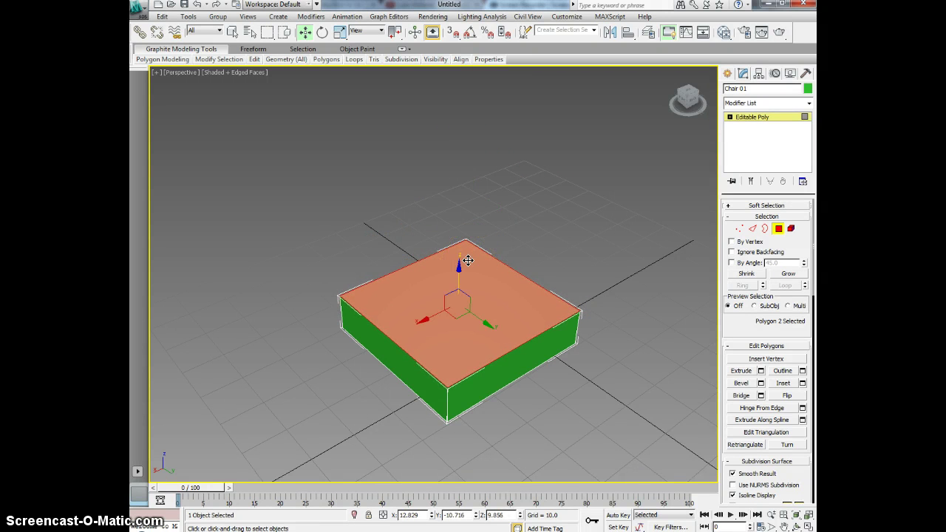
Step: Switch to the four-viewport layout and lower the top face in the Front view to about Z 5.813
click(810, 527)
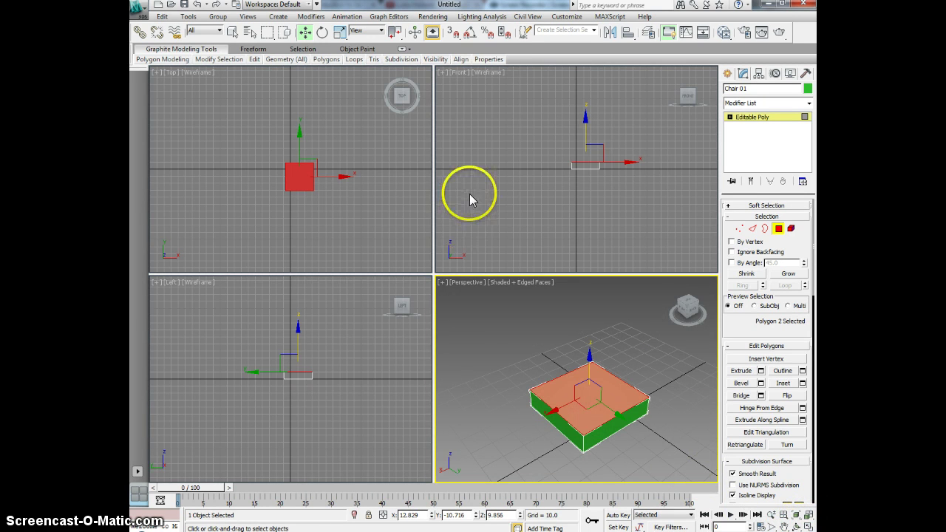
middle_drag(613, 203, 605, 237)
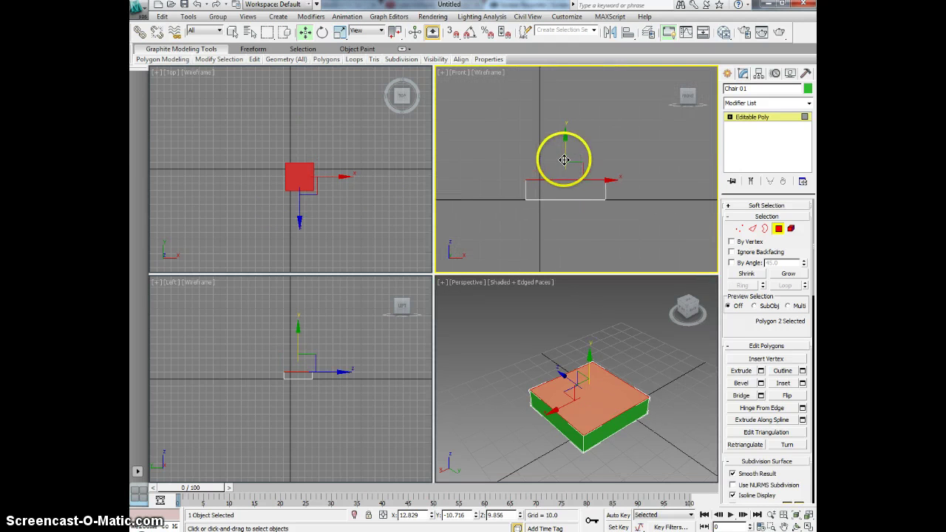
mouse_move(556, 148)
mouse_down()
mouse_move(559, 106)
mouse_move(563, 152)
mouse_move(555, 98)
mouse_move(567, 167)
mouse_move(559, 158)
mouse_up()
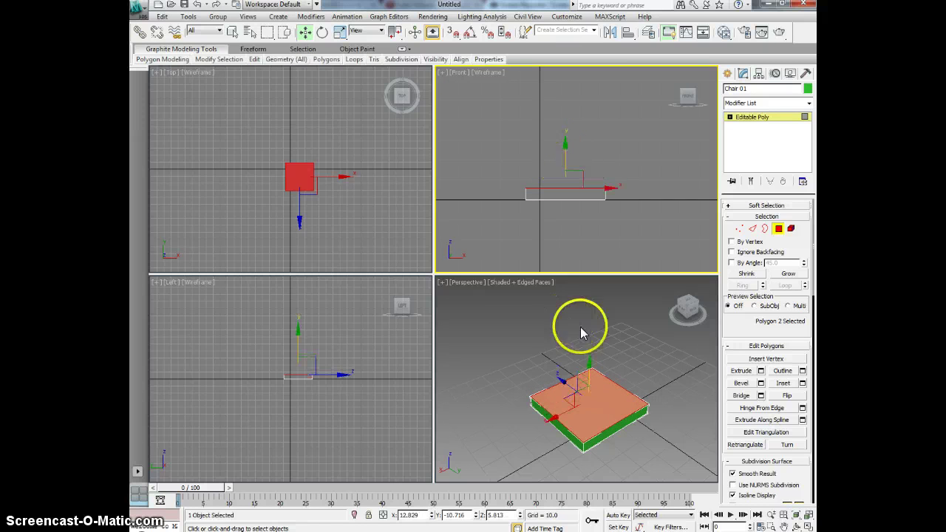
middle_drag(577, 323, 618, 333)
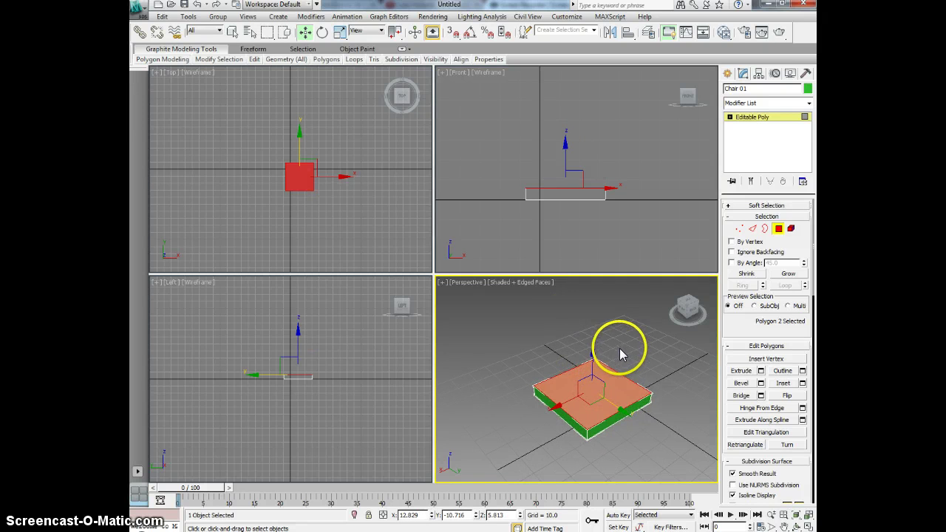
Step: Enter Edge sub-object mode, select a top side edge of the slab, and extend the selection to its edge ring
click(754, 230)
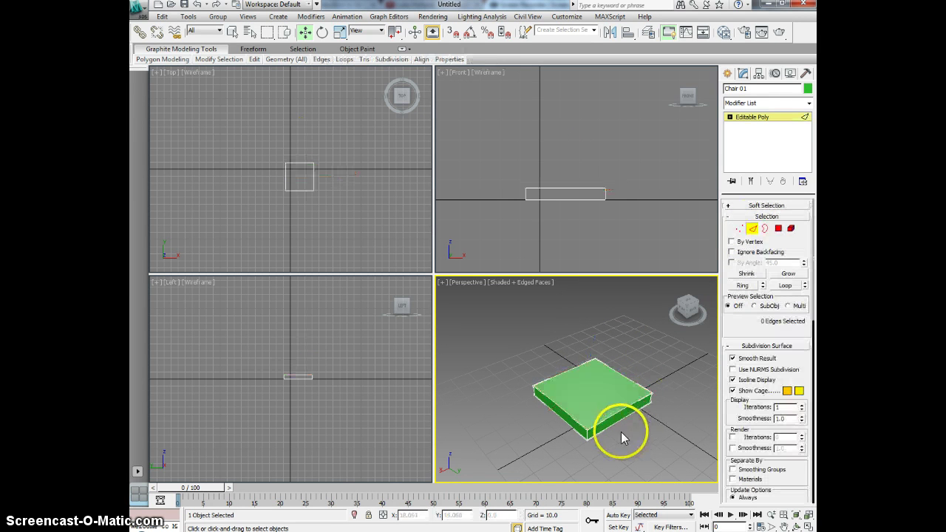
click(562, 409)
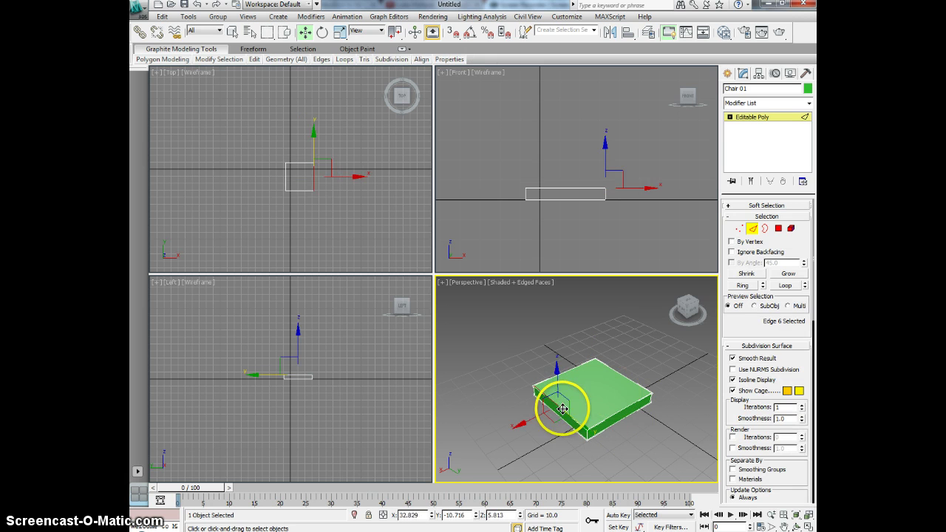
click(740, 283)
click(743, 285)
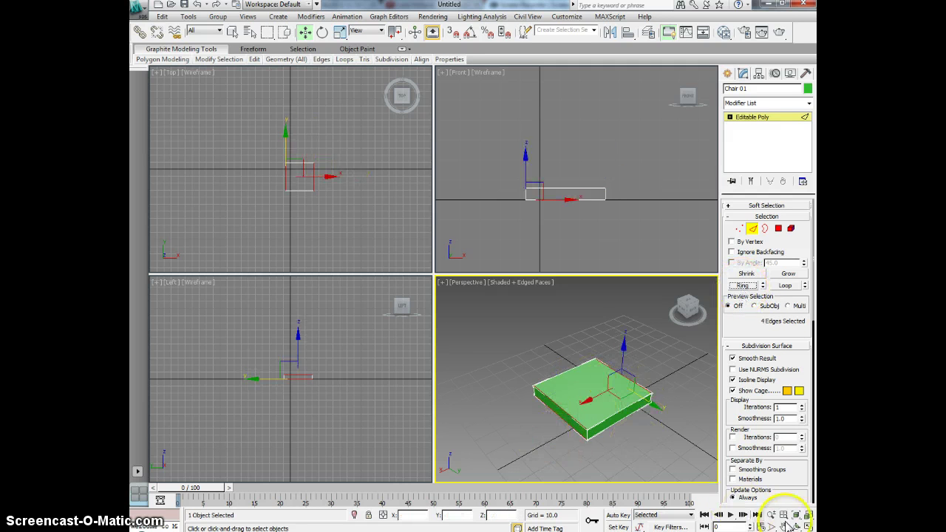
Step: Maximize the Perspective viewport and examine the selected edge ring in wireframe before restoring shaded display
click(809, 526)
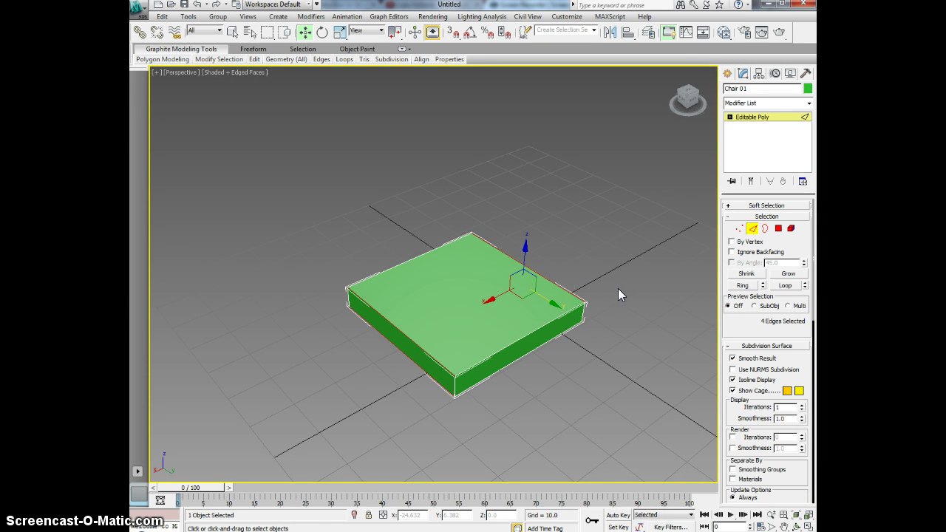
key(F3)
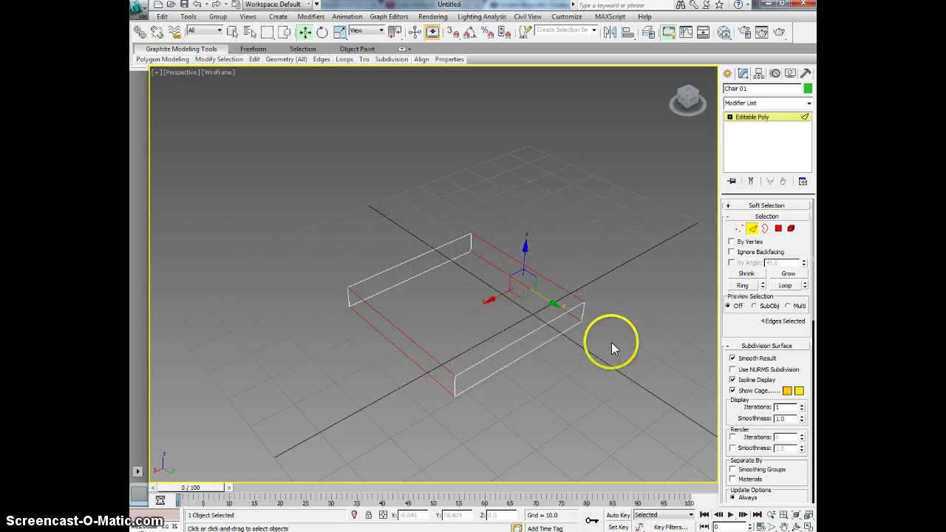
key(F3)
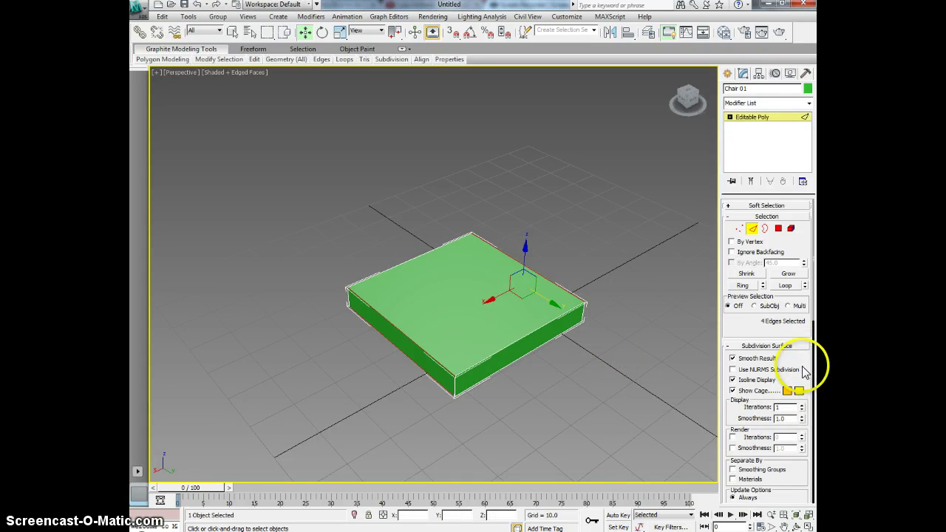
Step: Collapse the Subdivision Surface and Edit Geometry settings, open the Connect Edges options for the ring, and place them clear of the slab
drag(777, 325, 774, 360)
click(766, 345)
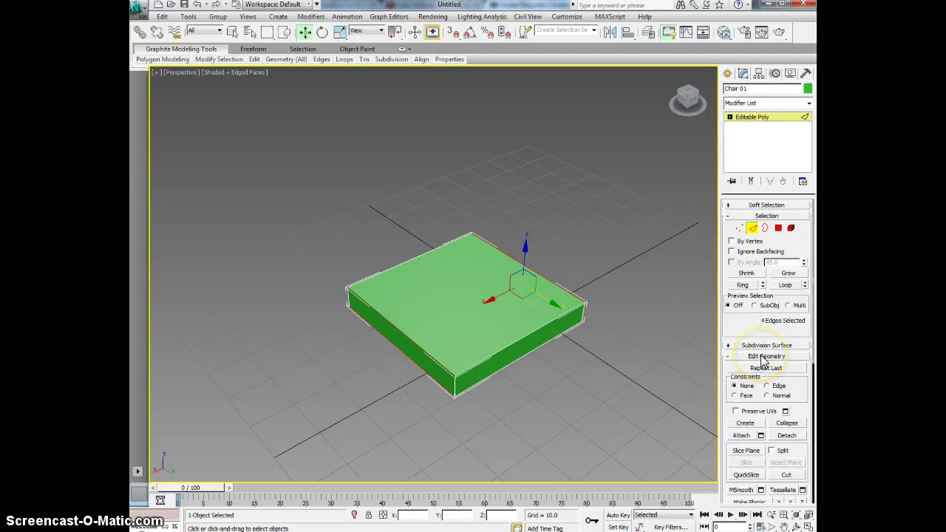
click(763, 357)
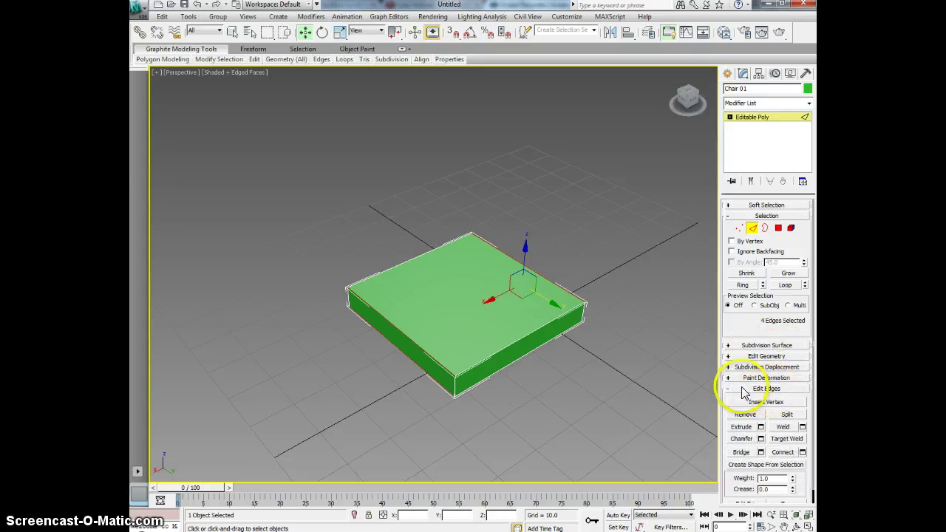
click(803, 452)
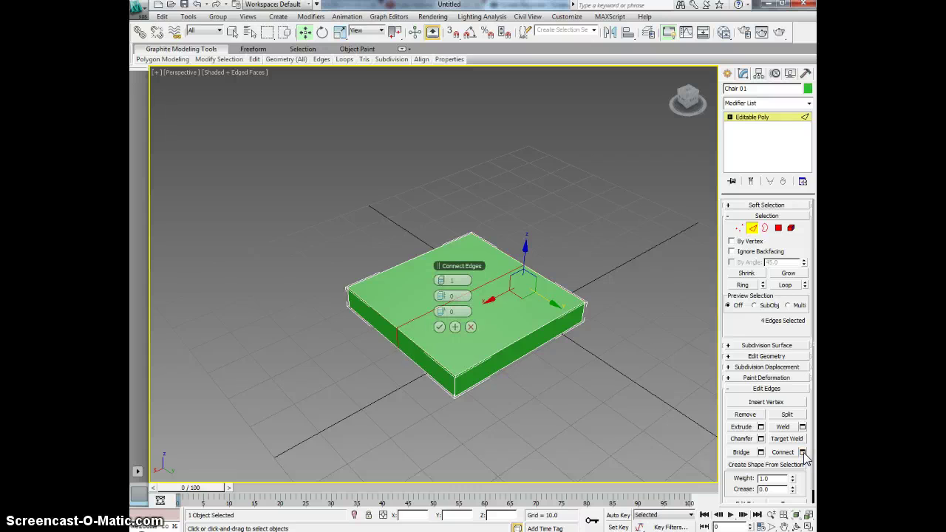
drag(452, 264, 584, 200)
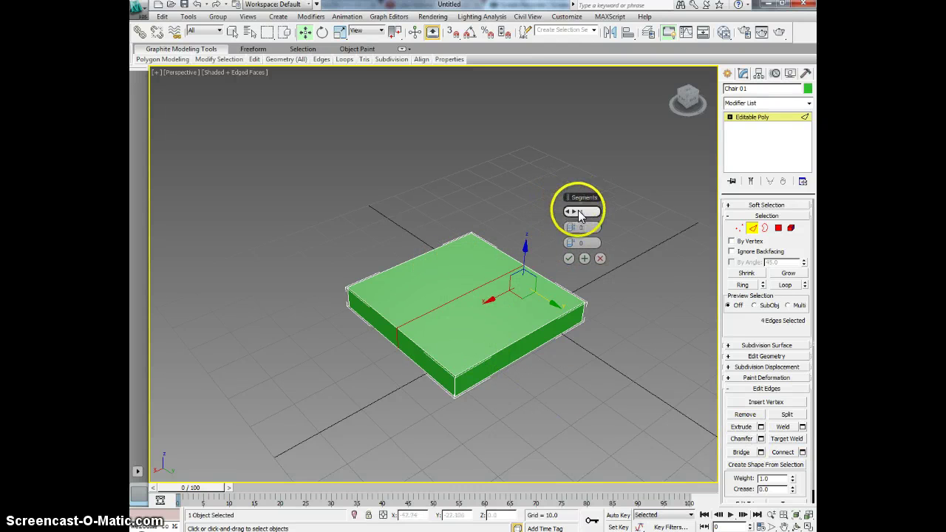
drag(576, 197, 592, 184)
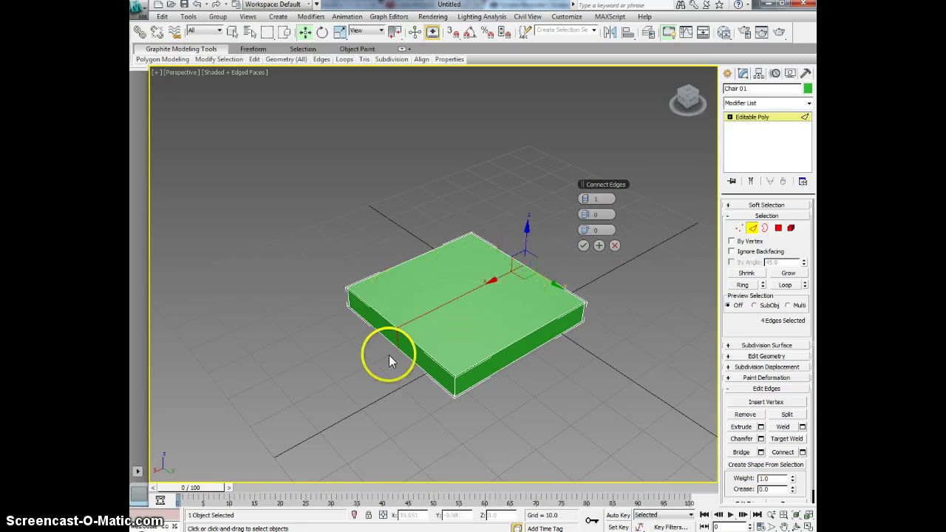
Step: Try 9 connecting segments across the slab and return the segment count to 1
double_click(587, 200)
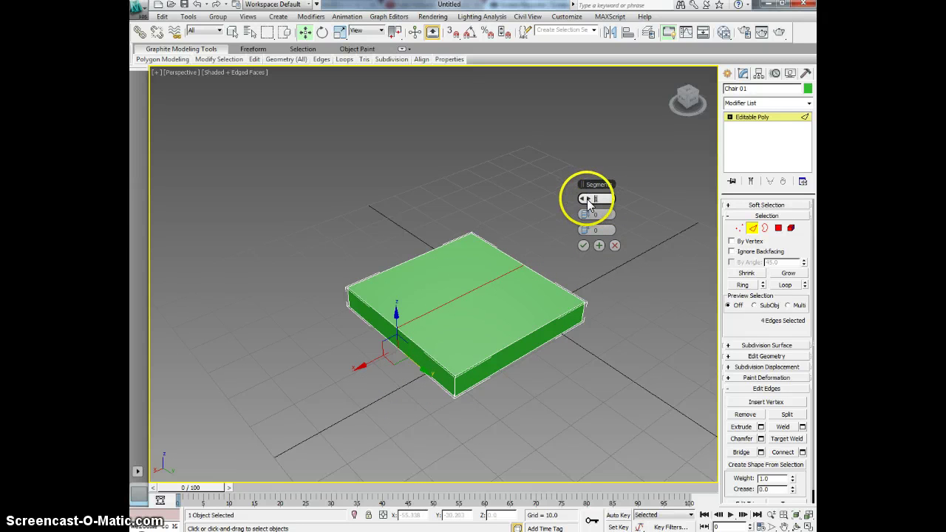
text(9)
key(Tab)
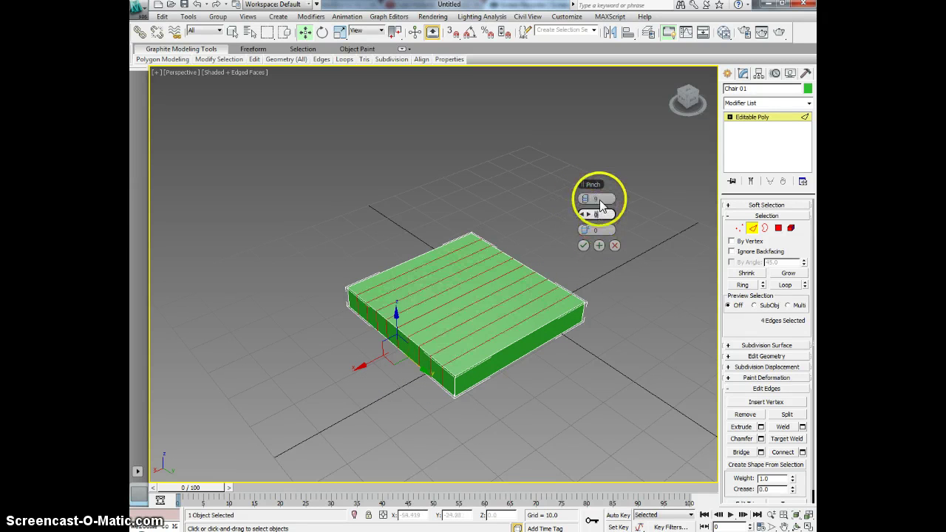
double_click(602, 198)
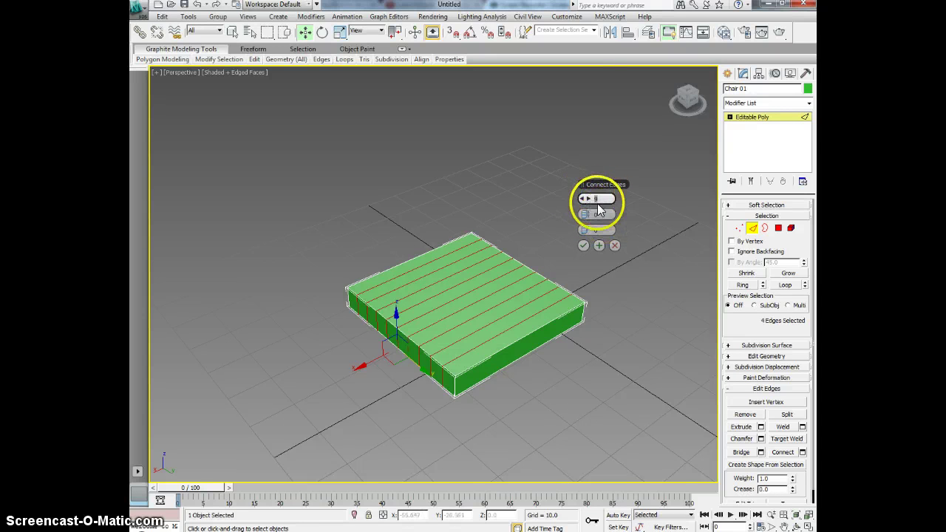
text(1)
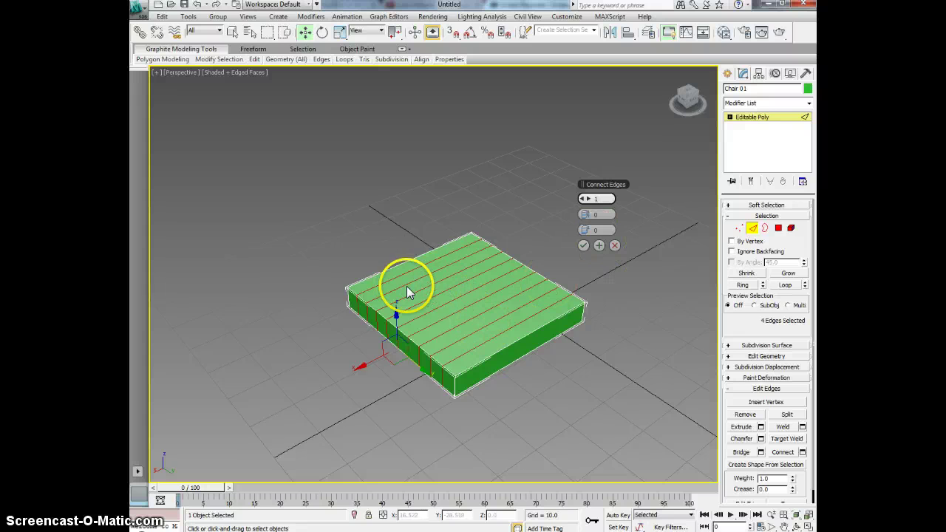
click(605, 214)
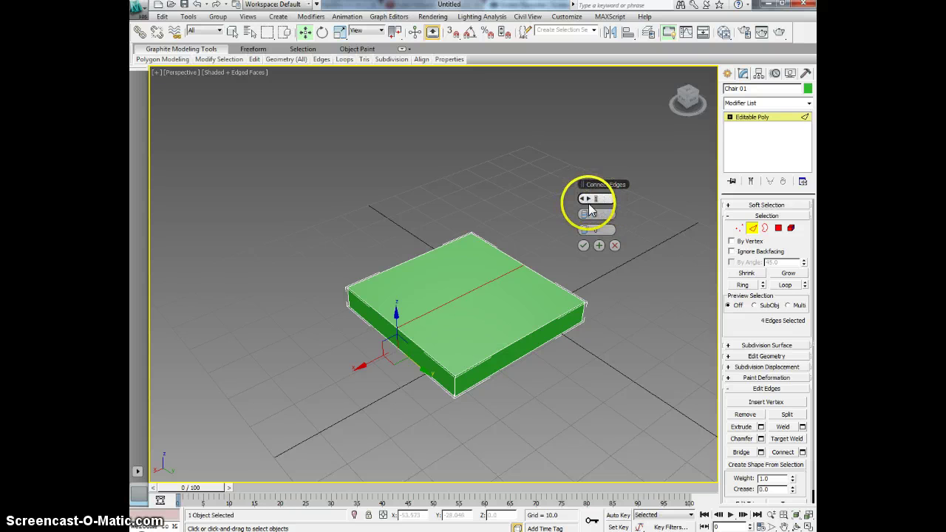
Step: Connect the slab's selected ring edges with 5 segments
drag(591, 198, 579, 198)
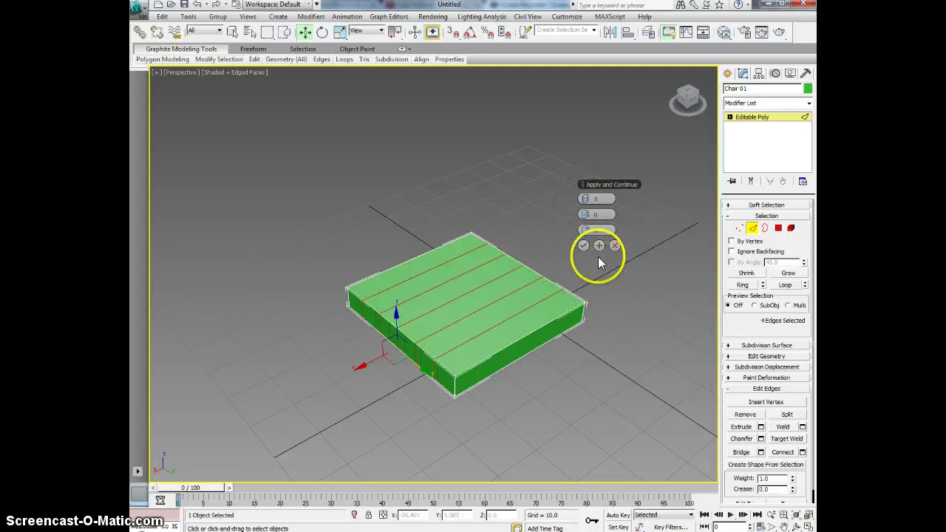
click(583, 246)
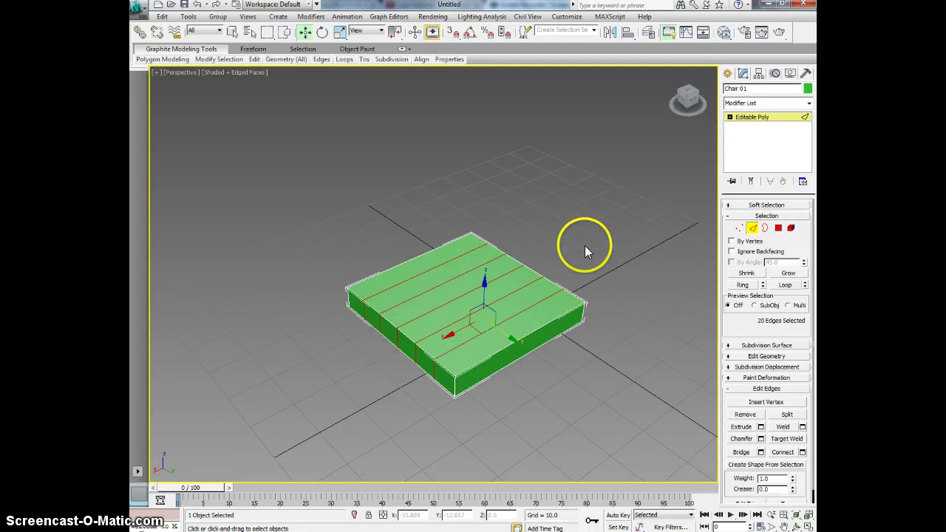
Step: Enter Polygon sub-object mode, try selecting individual strips on the slab's top, and select the rearmost strip
click(778, 230)
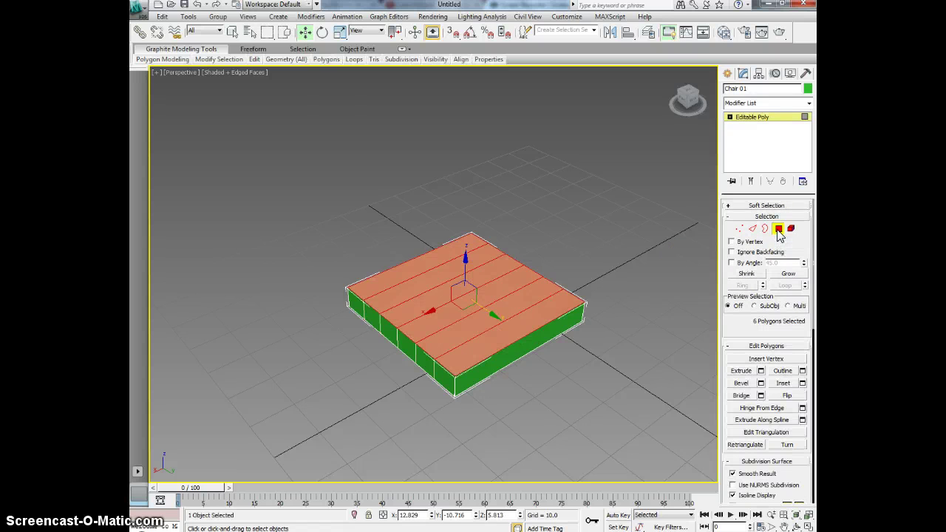
click(411, 272)
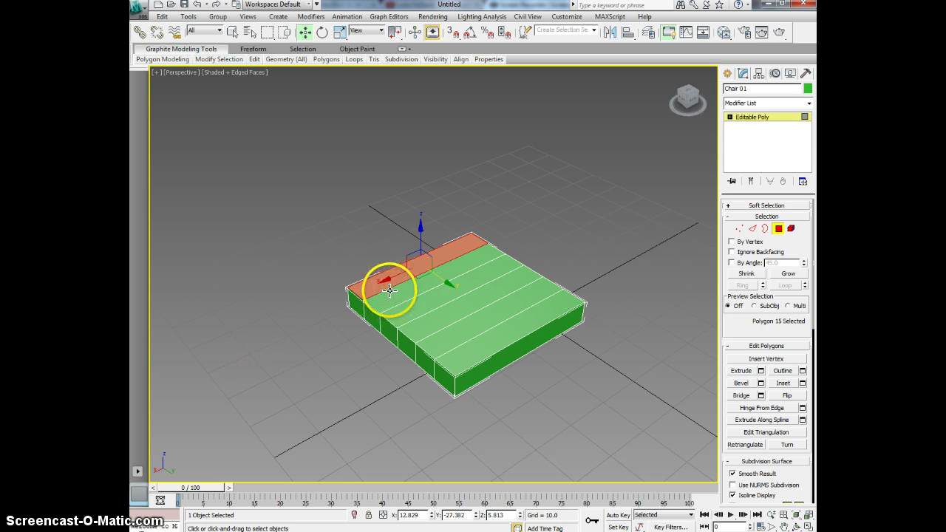
click(409, 296)
click(448, 321)
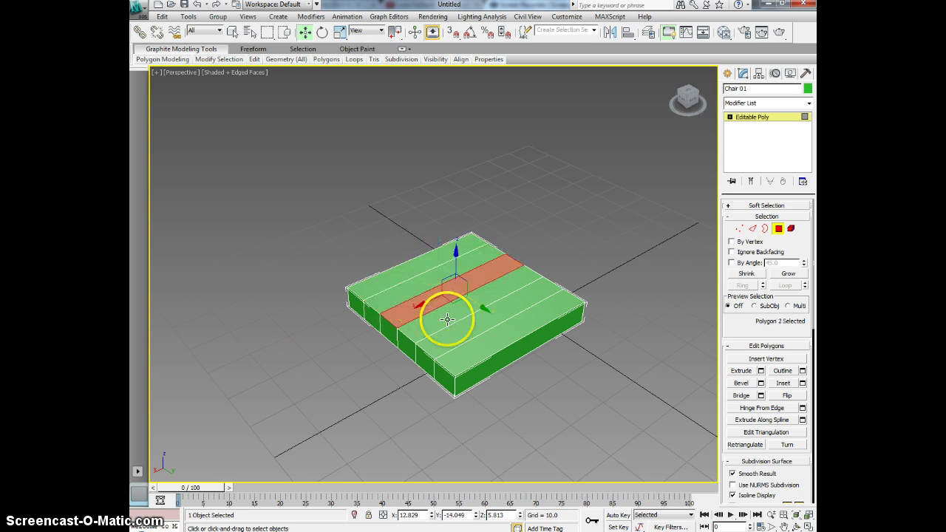
click(446, 319)
click(411, 267)
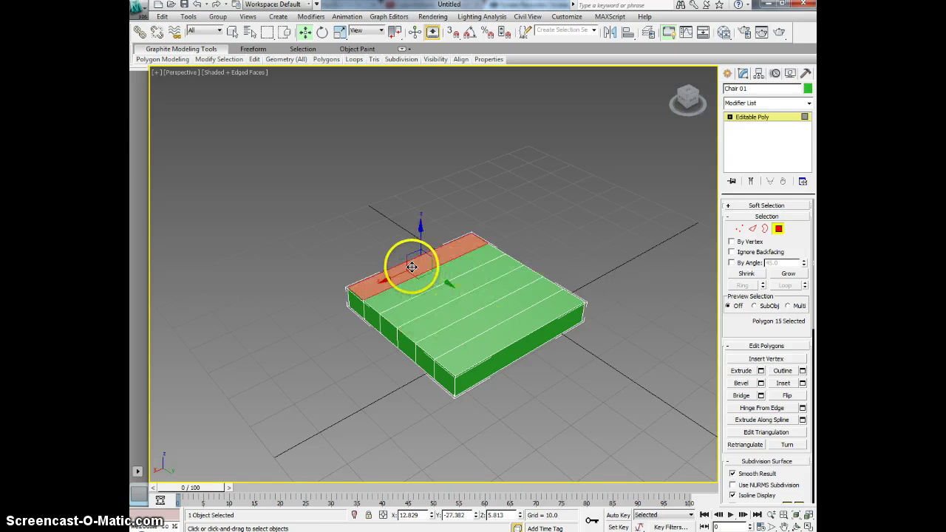
Step: Extrude the rear strip upward by about 50.161 to form the chair's backrest
click(762, 372)
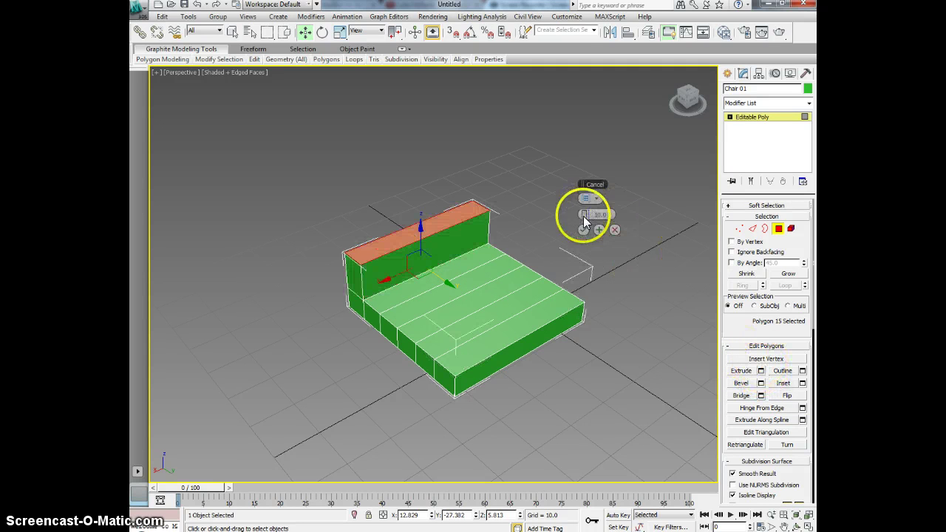
drag(597, 188, 626, 186)
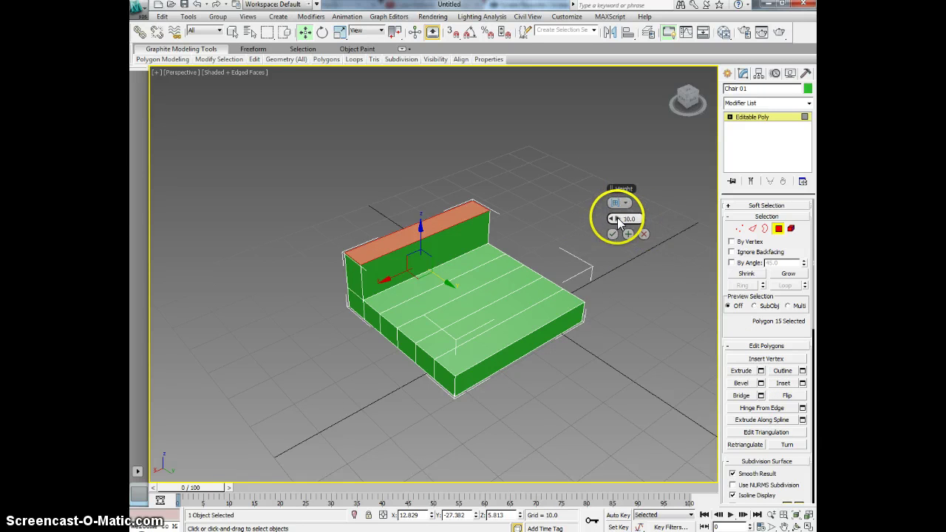
drag(615, 219, 751, 229)
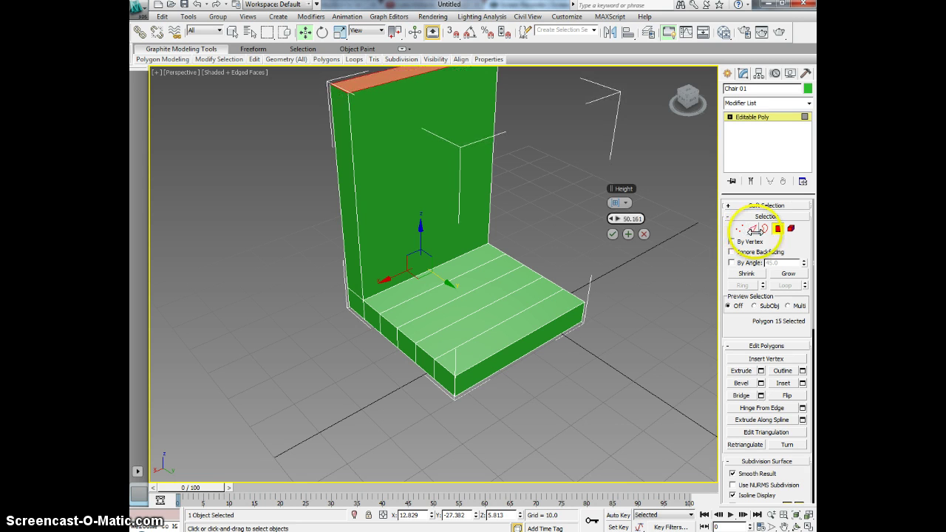
click(612, 235)
mouse_move(494, 280)
alt+middle_down()
mouse_move(513, 275)
mouse_move(508, 296)
mouse_move(503, 281)
alt+middle_up()
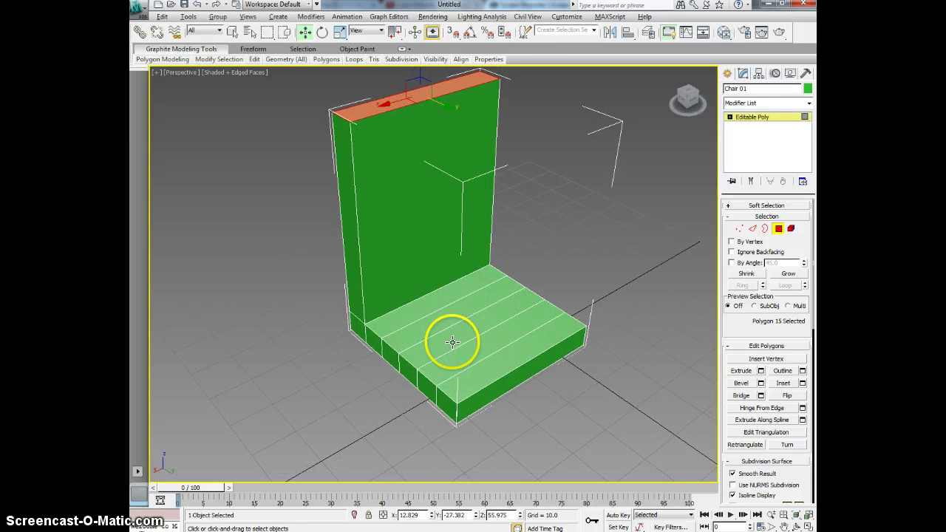
Step: In Edge sub-object mode, select the edge where the backrest meets the seat and expand the selection to its full ring
click(753, 229)
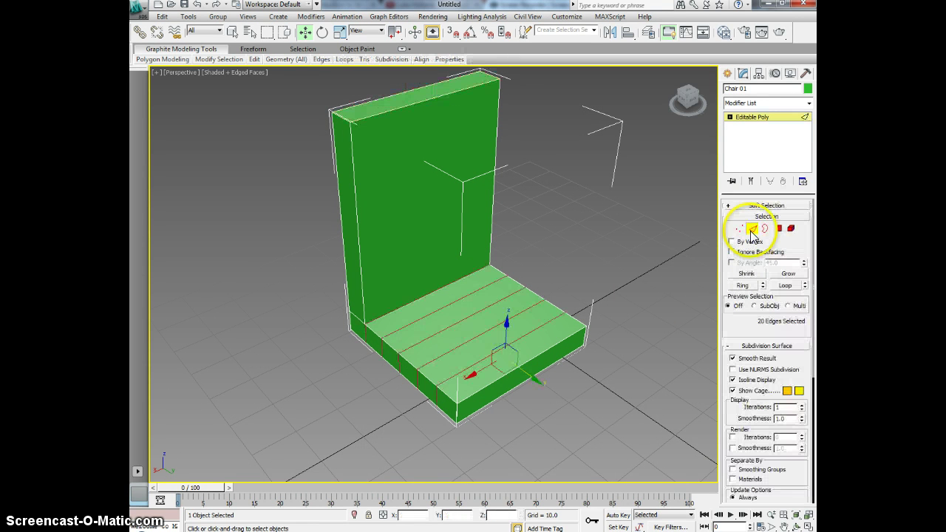
click(475, 392)
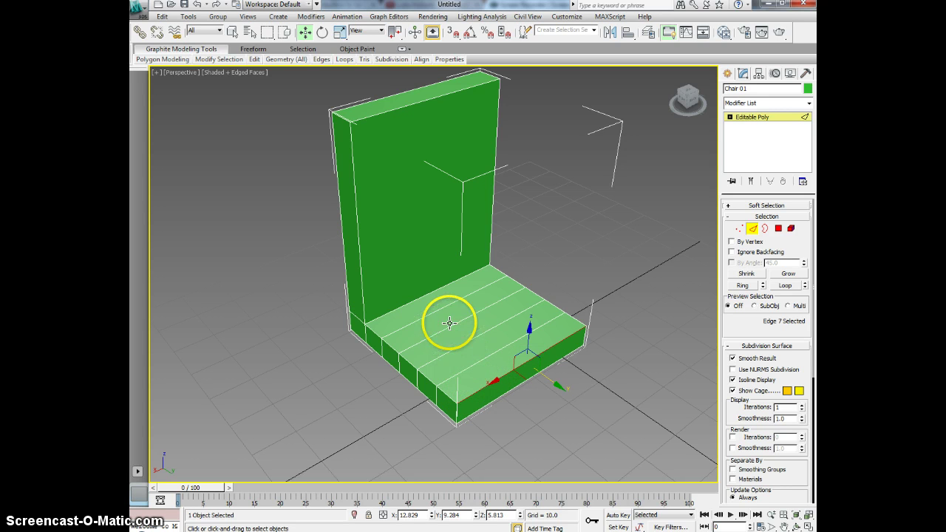
click(423, 297)
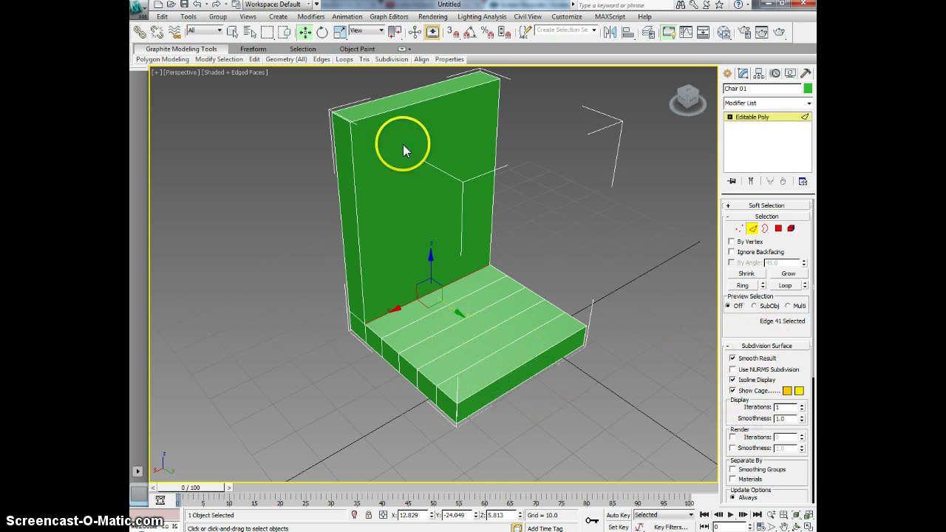
click(743, 286)
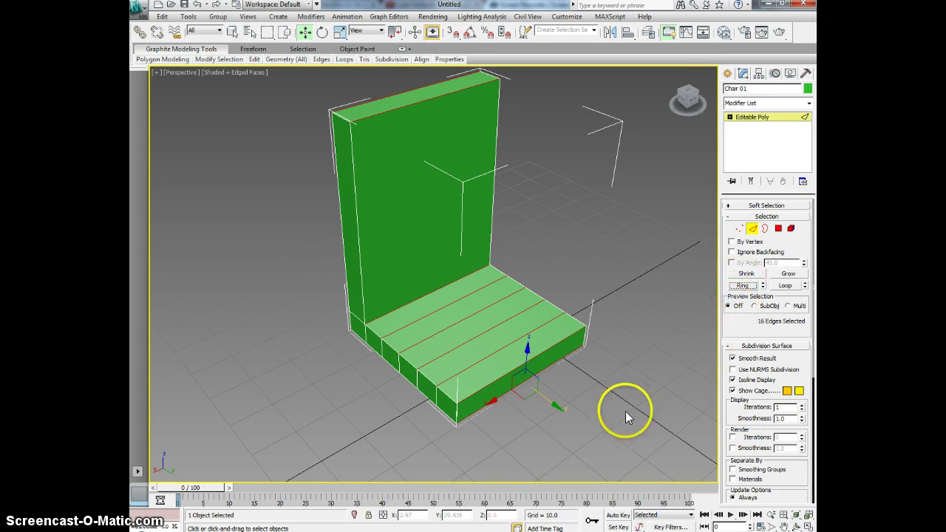
key(F3)
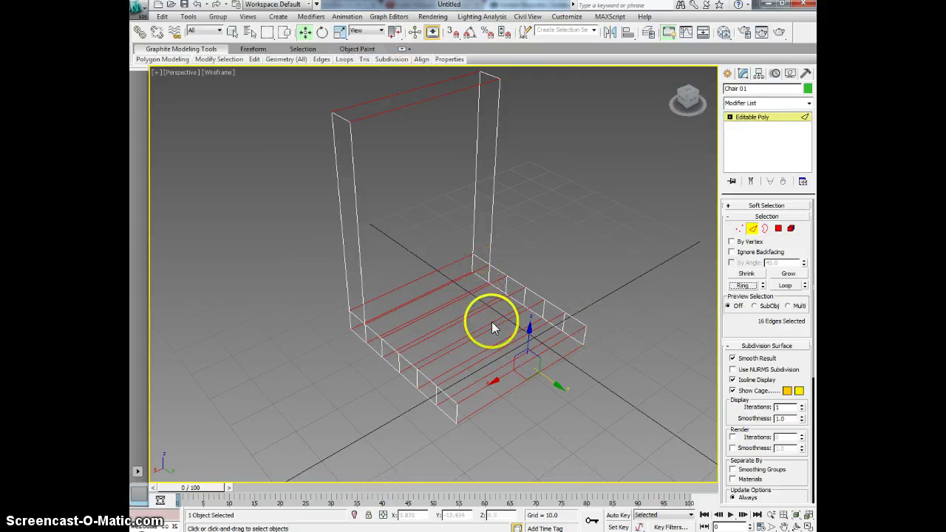
key(F3)
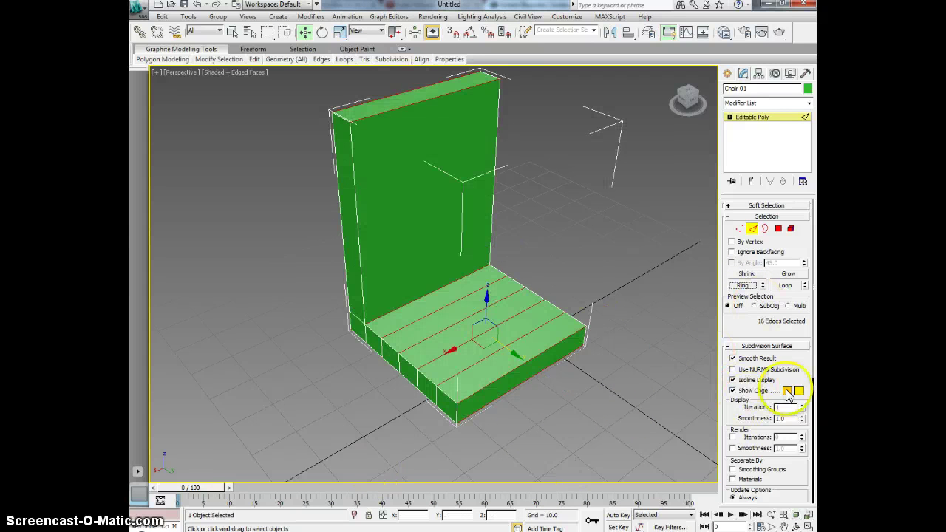
Step: Connect the selected ring edges across the seat and backrest with 5 segments
click(769, 345)
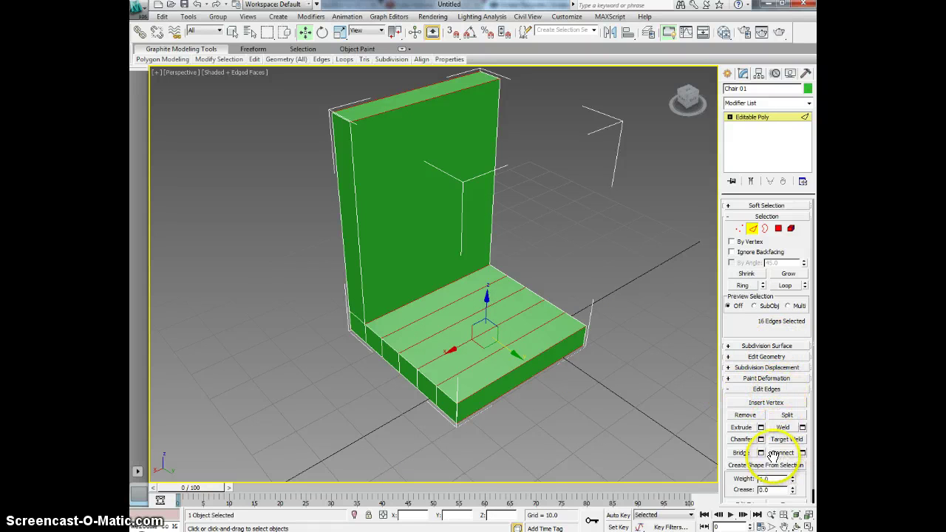
click(803, 453)
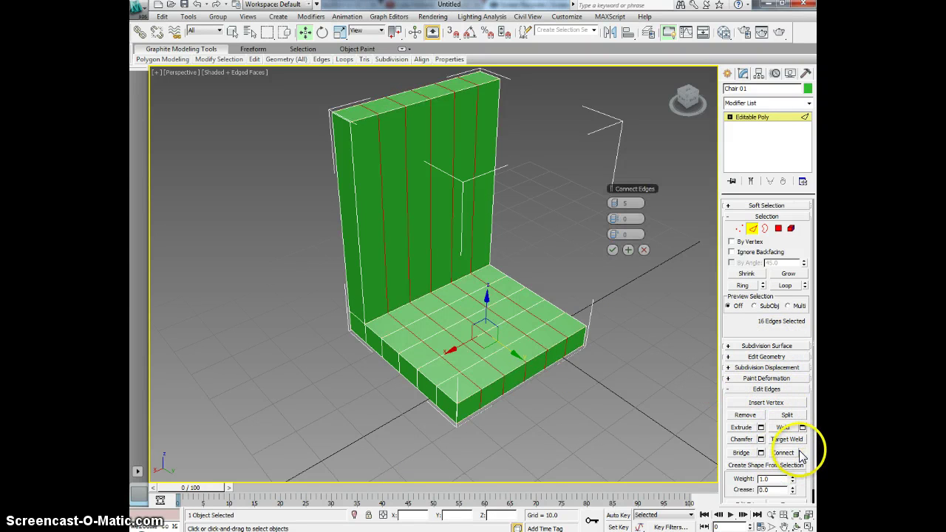
click(613, 251)
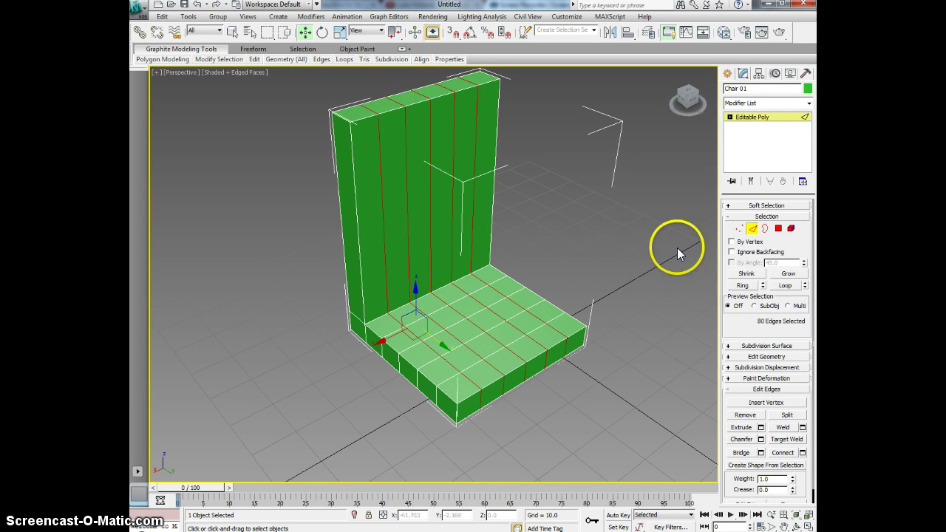
Step: In Polygon sub-object mode, select the four corner polygons on the underside of the seat
click(778, 229)
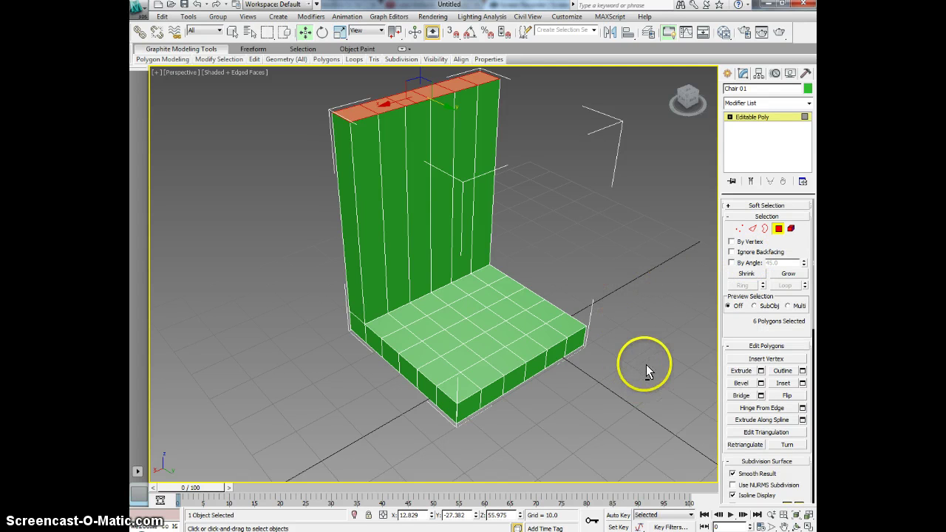
scroll(647, 366, down, 1)
scroll(644, 328, up, 1)
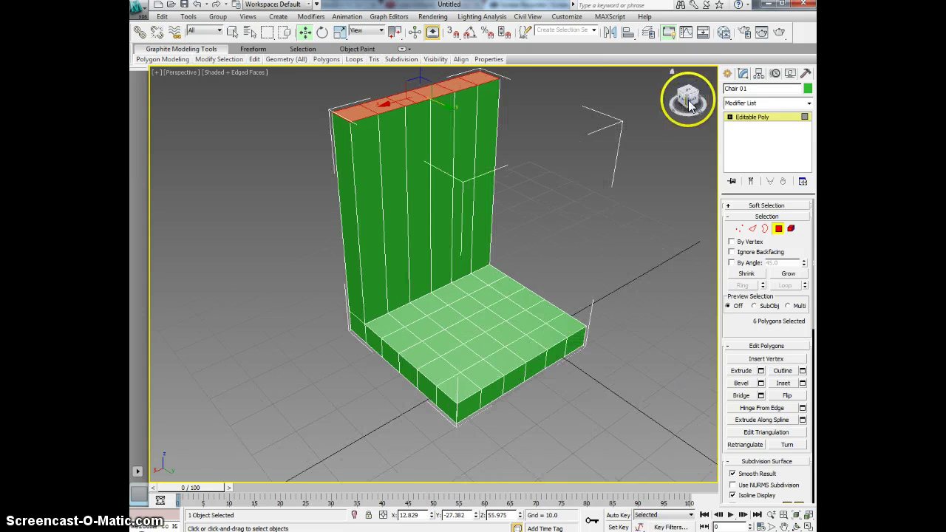
drag(697, 95, 697, 451)
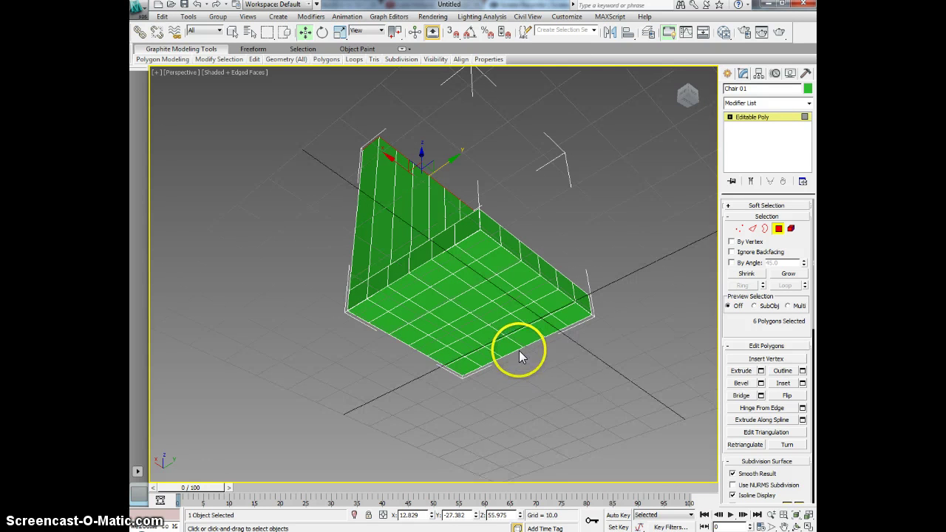
click(460, 250)
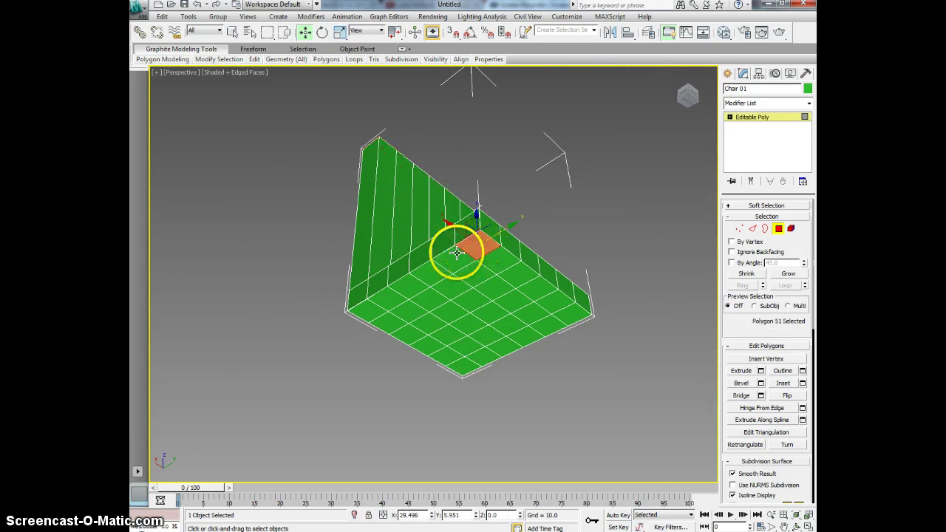
click(574, 316)
click(460, 365)
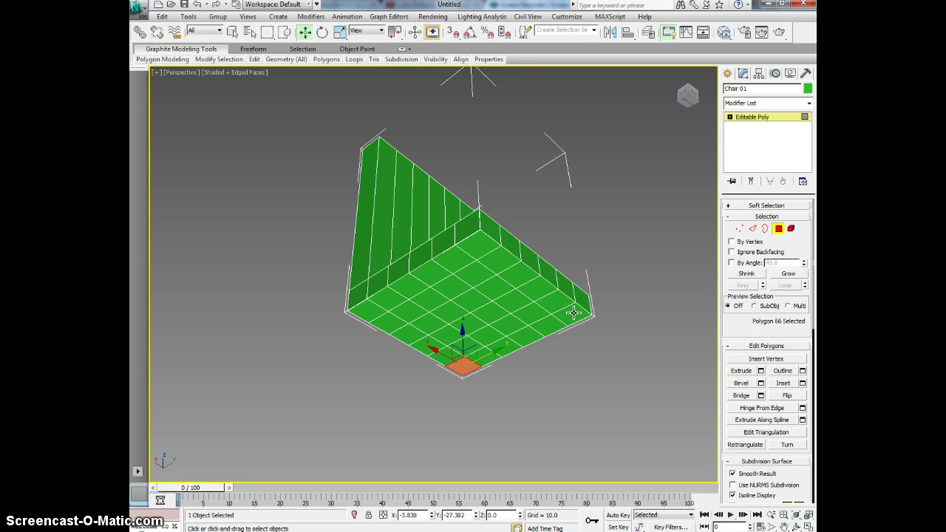
ctrl+click(574, 313)
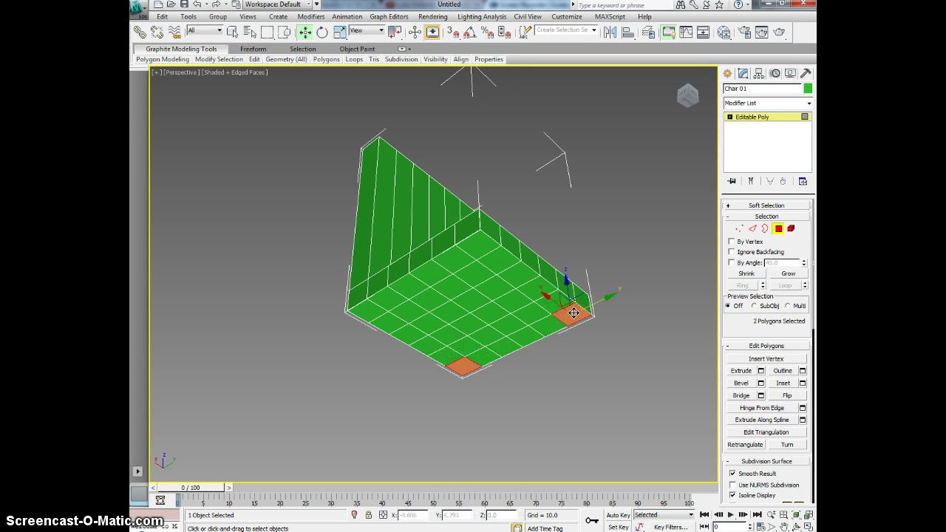
ctrl+click(476, 245)
ctrl+click(368, 309)
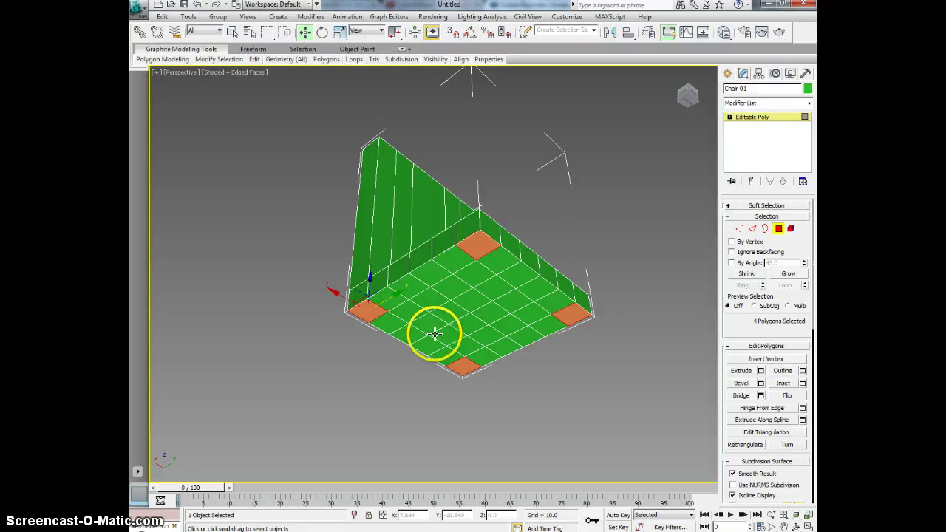
Step: Extrude the four corner polygons downward by 50.161 to form the chair's legs
click(759, 371)
scroll(627, 323, down, 6)
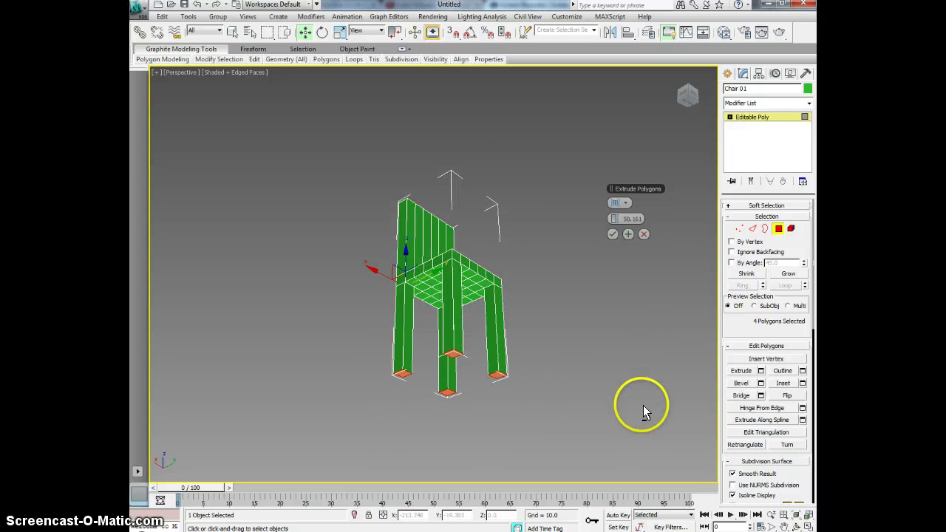
middle_drag(584, 342, 598, 276)
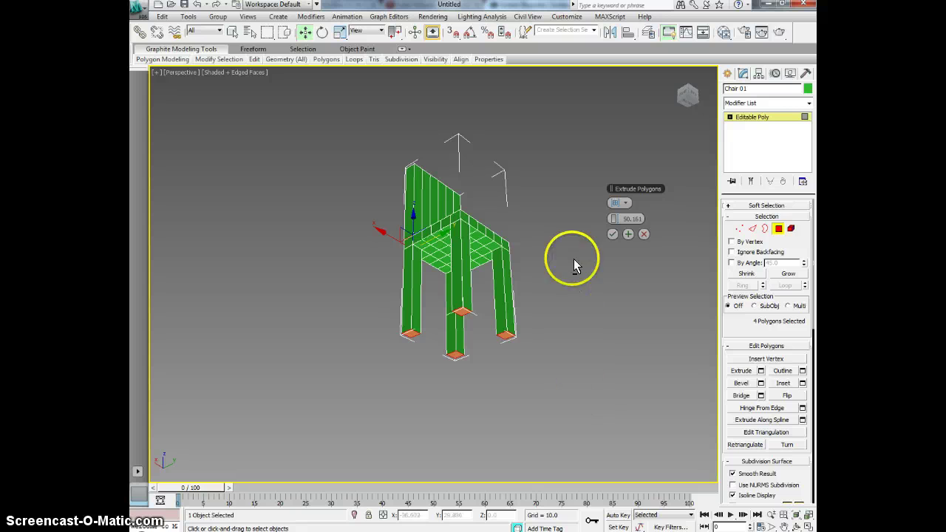
middle_drag(535, 384, 575, 358)
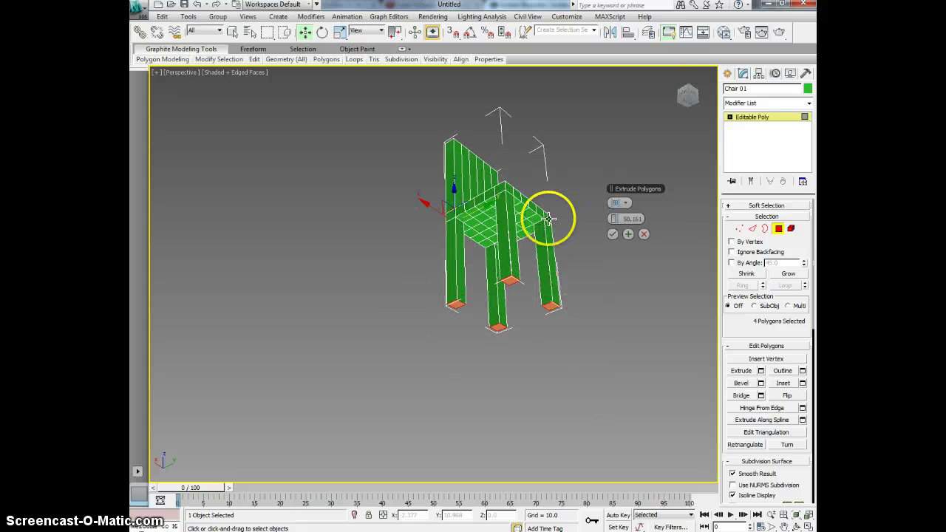
middle_drag(547, 218, 527, 230)
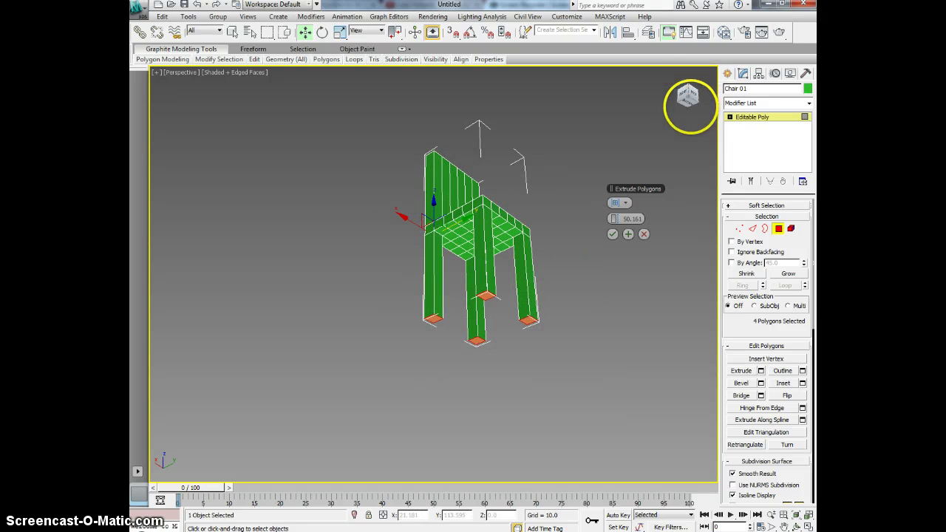
drag(690, 107, 690, 126)
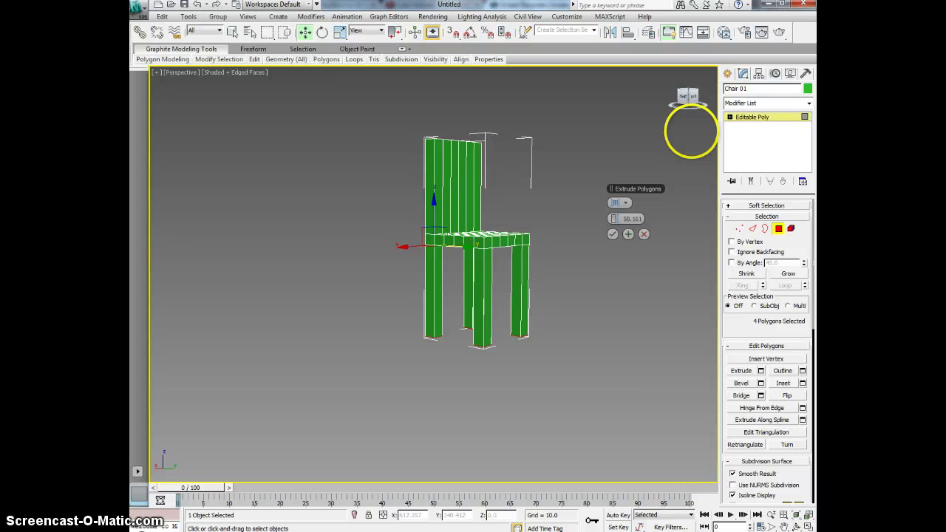
click(612, 235)
Step: Inspect the chair in plain shading without edged faces and look over the edge editing commands in Edge mode
scroll(573, 312, up, 4)
key(F4)
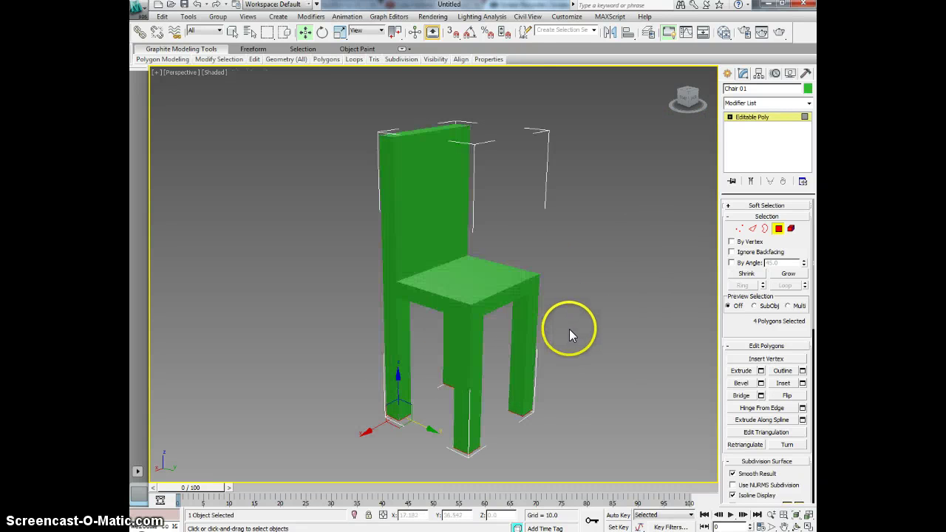
middle_drag(569, 329, 608, 297)
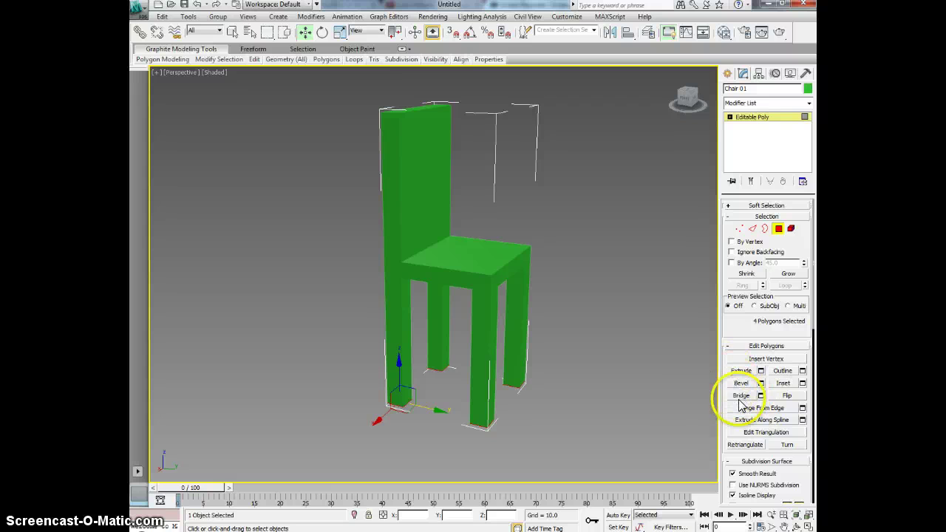
click(752, 229)
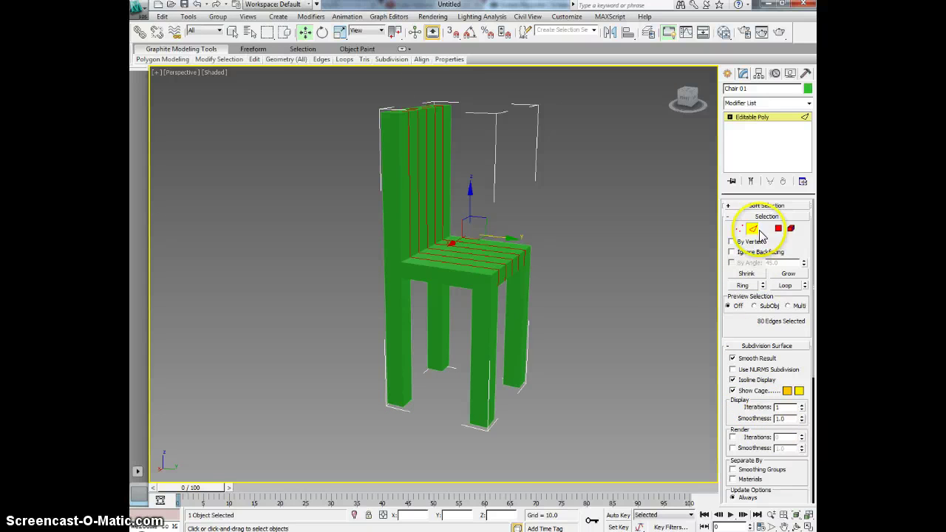
click(769, 346)
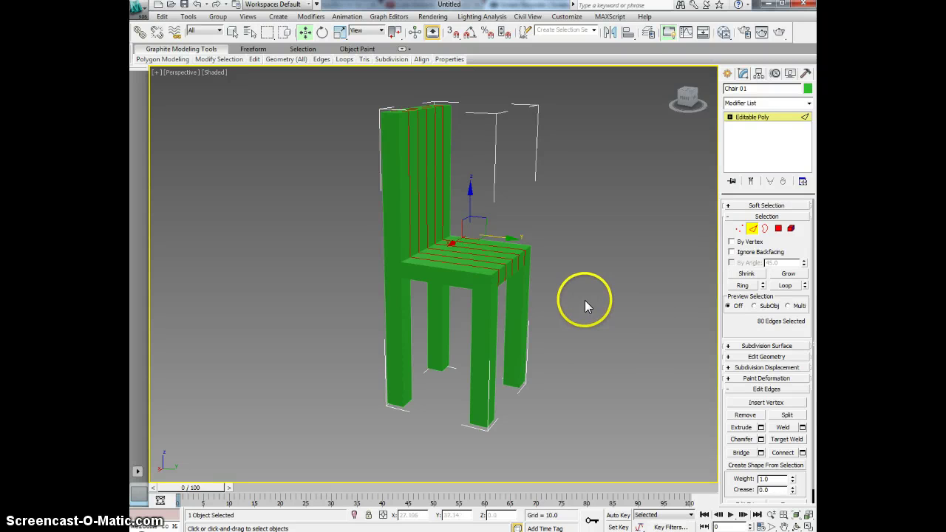
Step: Return to Polygon mode with edged faces shown and select the full loop of polygons around the seat's sides
click(781, 231)
key(4)
key(F4)
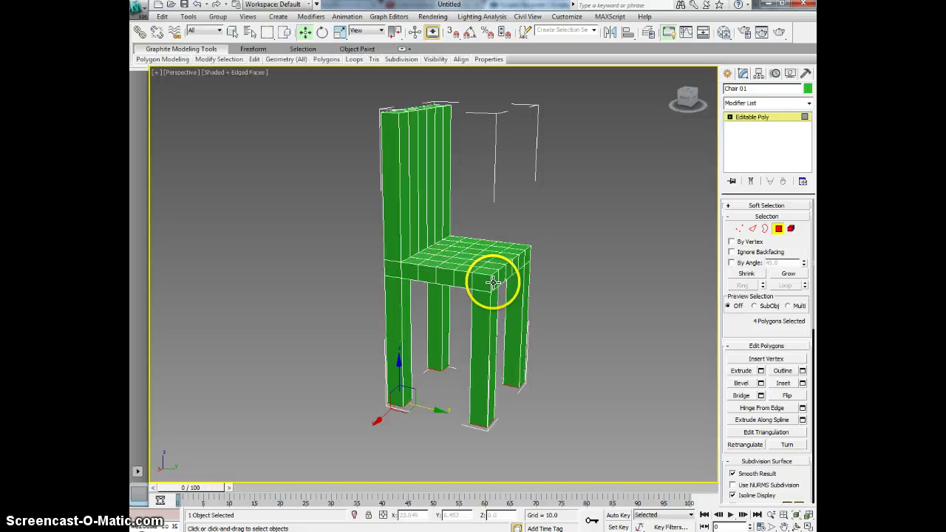
middle_drag(496, 289, 579, 326)
scroll(570, 338, up, 5)
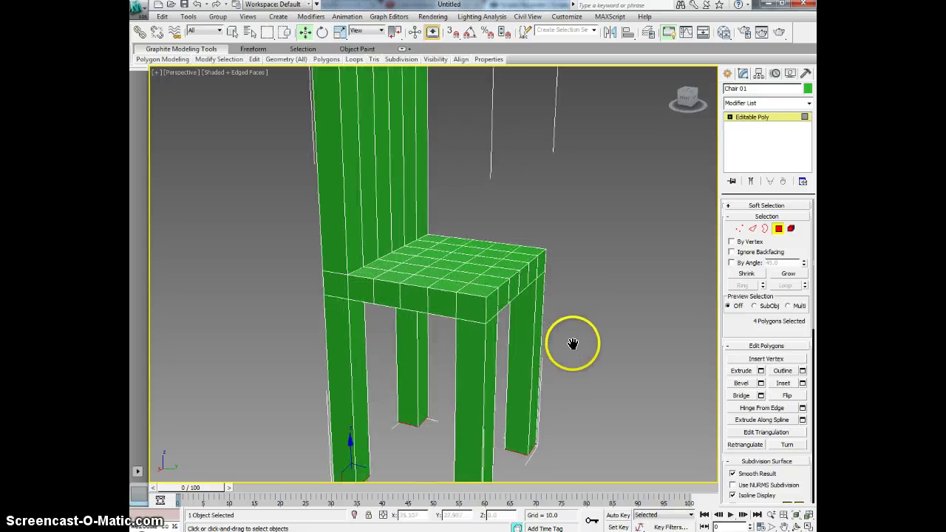
click(484, 303)
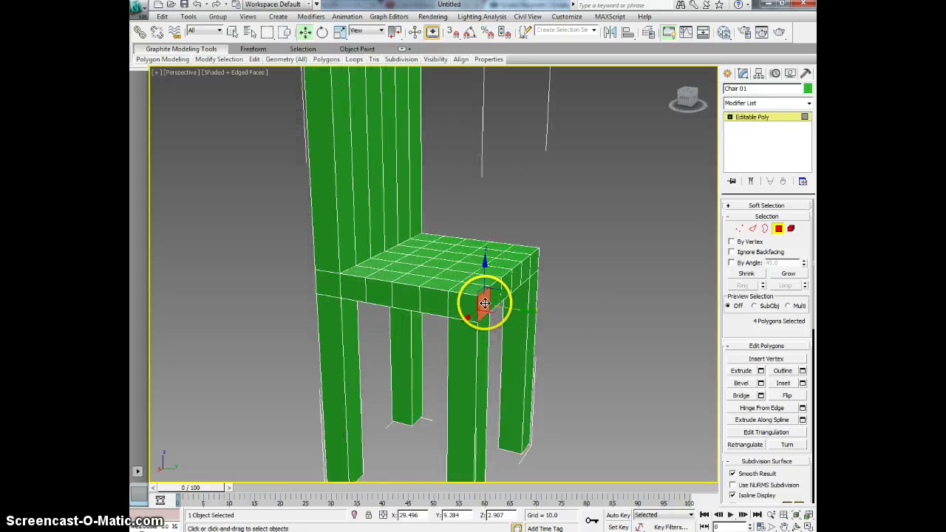
click(517, 279)
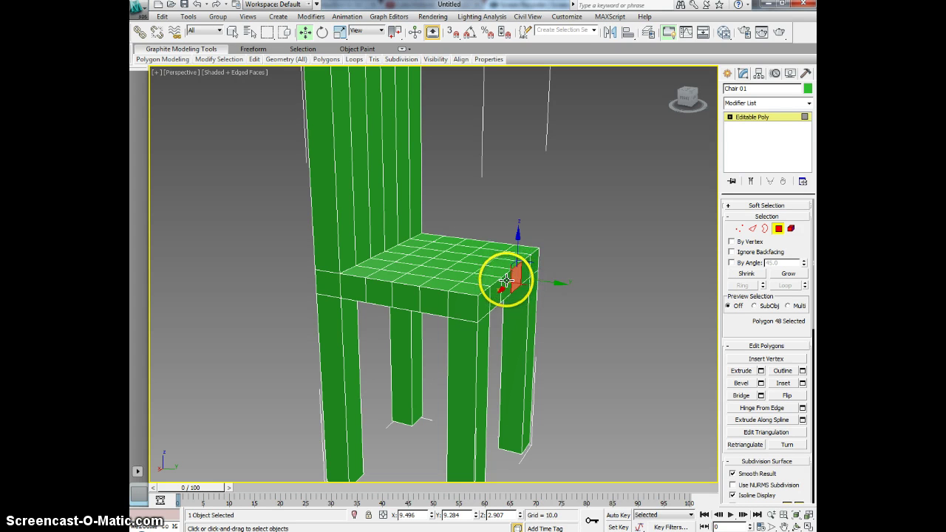
shift+click(505, 282)
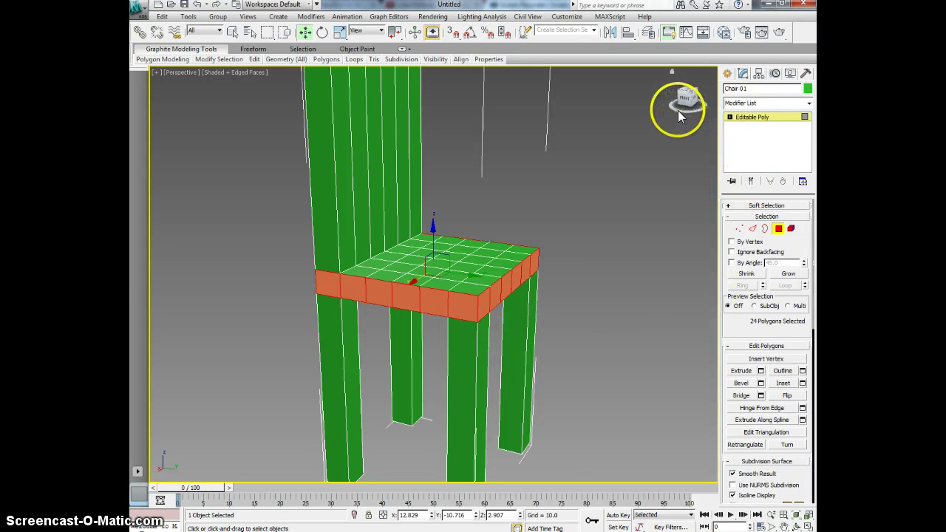
Step: Open the Bevel settings for the seat's side polygons, try the Group and By Polygon types, and settle on Local Normal
drag(678, 110, 648, 125)
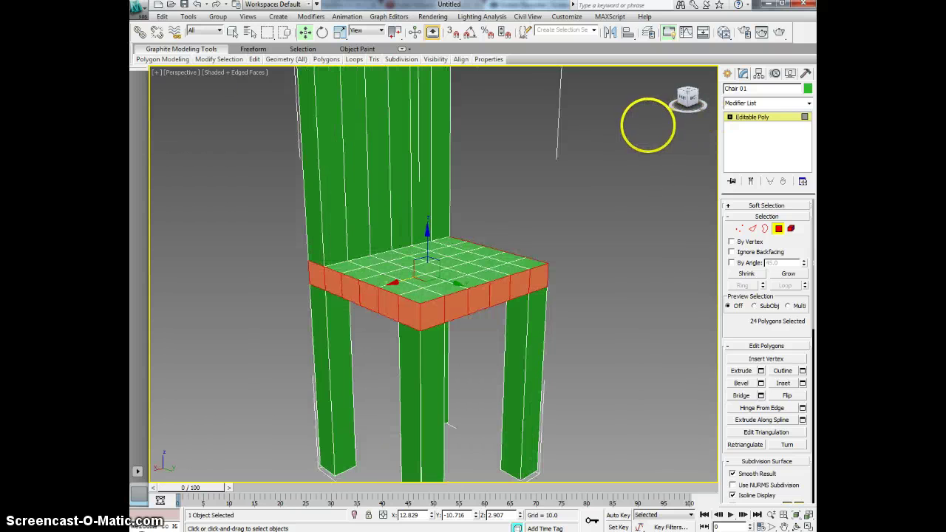
click(760, 384)
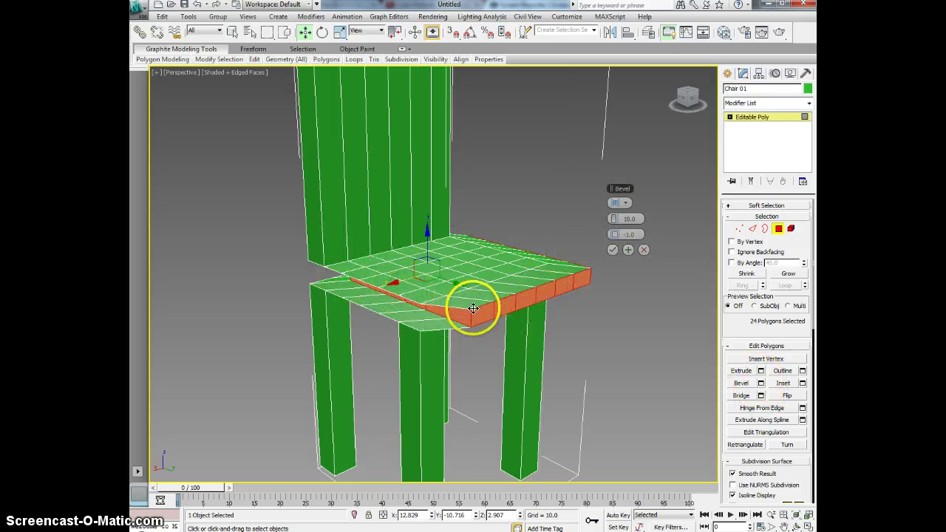
click(619, 202)
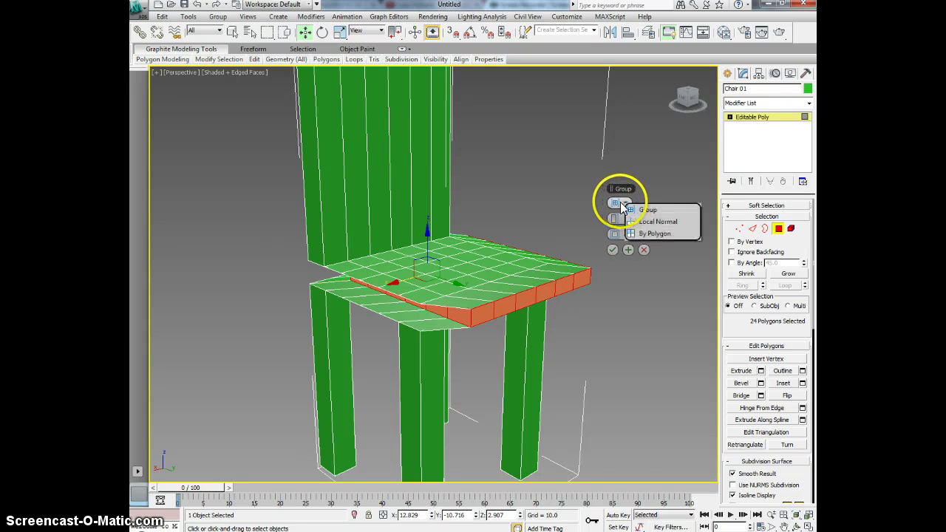
click(654, 211)
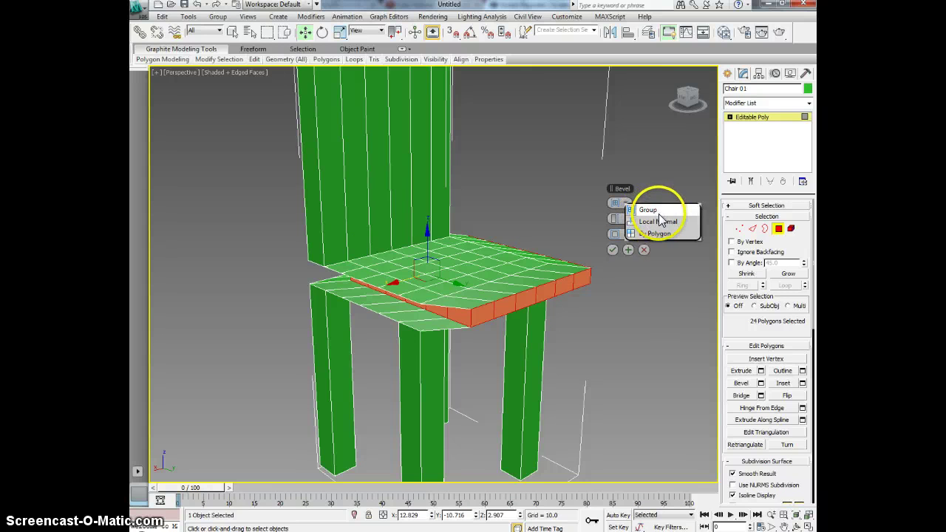
click(660, 221)
click(621, 203)
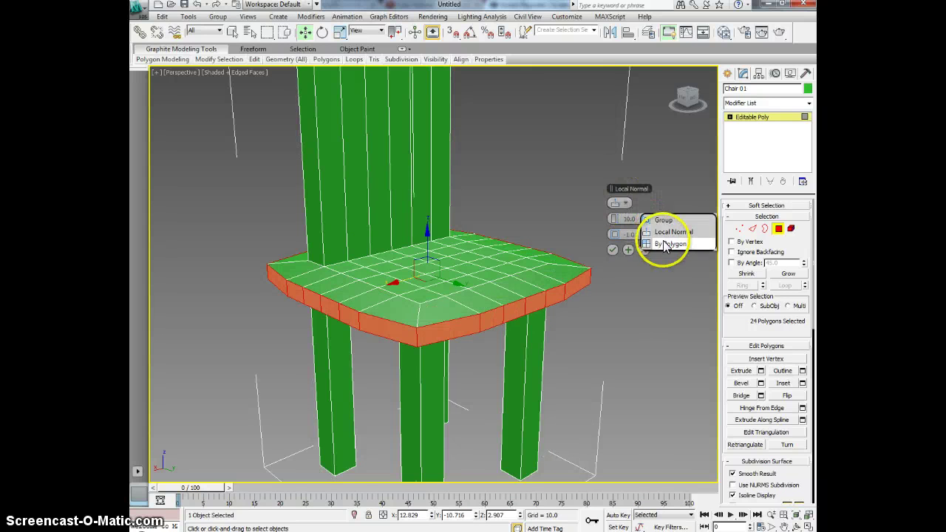
click(665, 244)
click(625, 203)
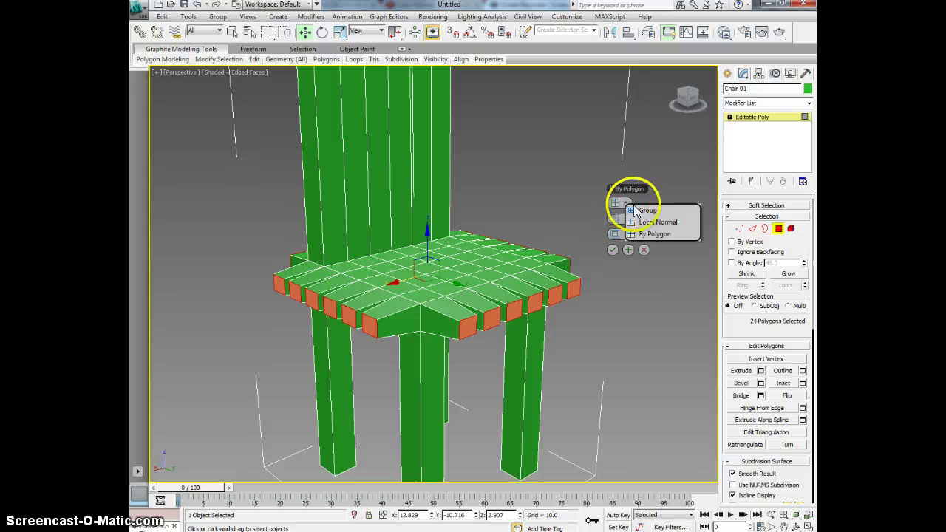
click(655, 225)
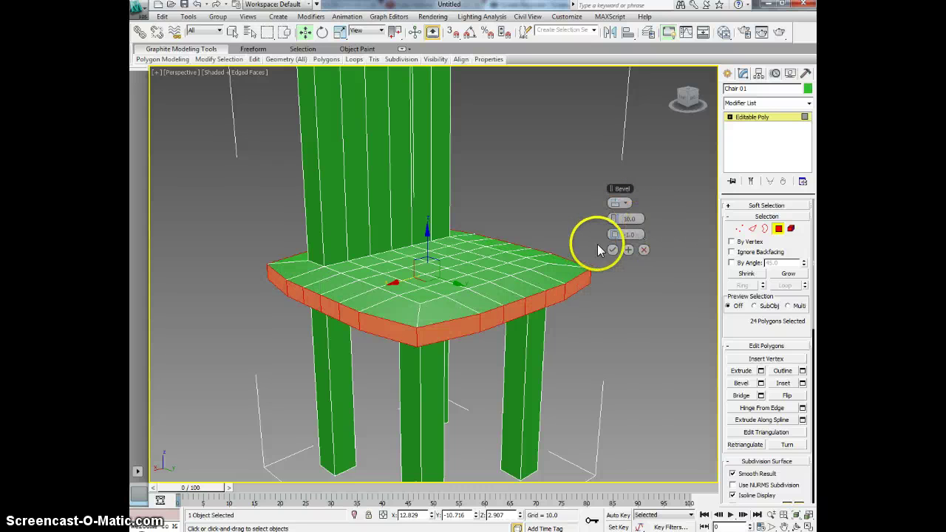
Step: Bevel the seat's side polygons with a height of 1.0 and an outline of -1.0
drag(613, 225, 575, 212)
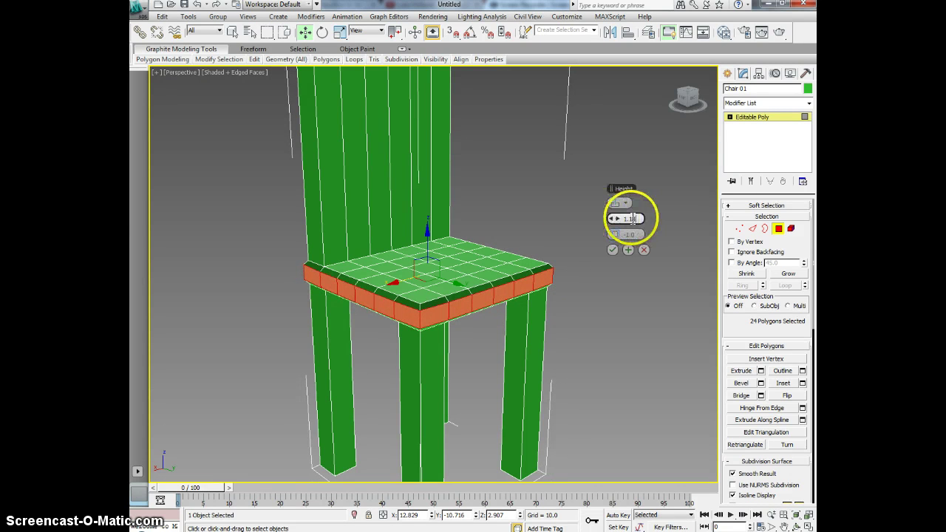
key(Tab)
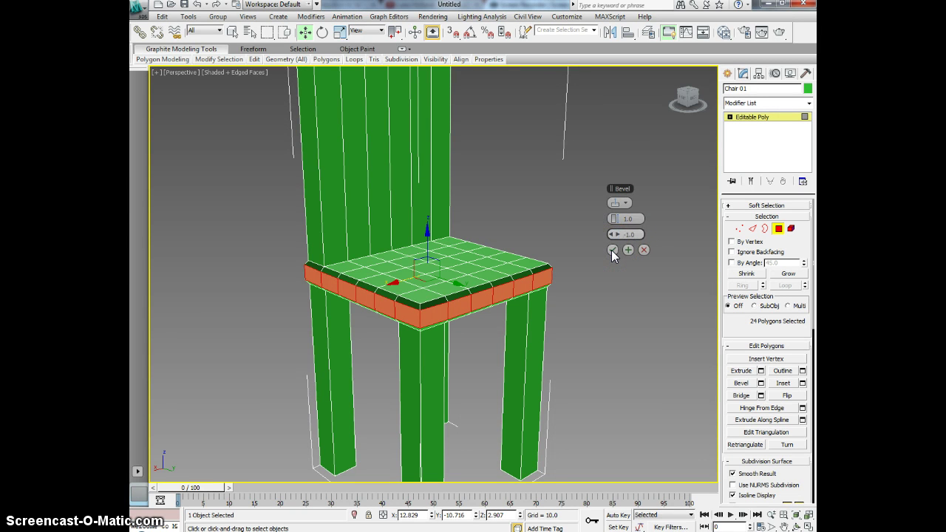
click(612, 250)
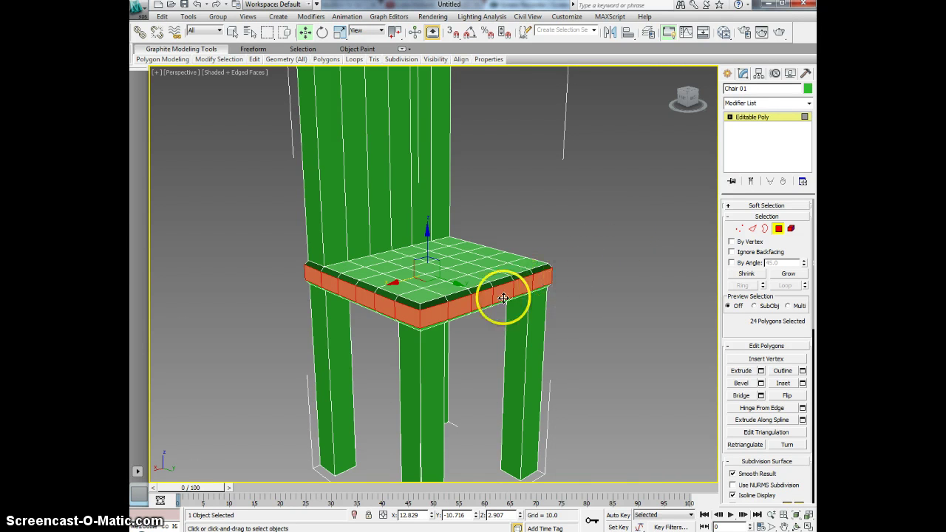
Step: Clear the polygon selection and inspect the bevelled seat in plain shading without edged faces
click(603, 330)
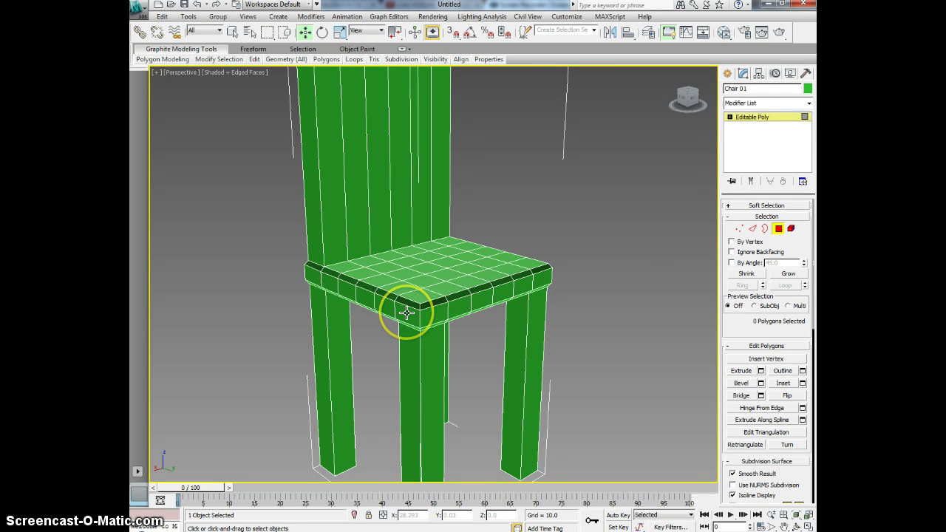
key(F4)
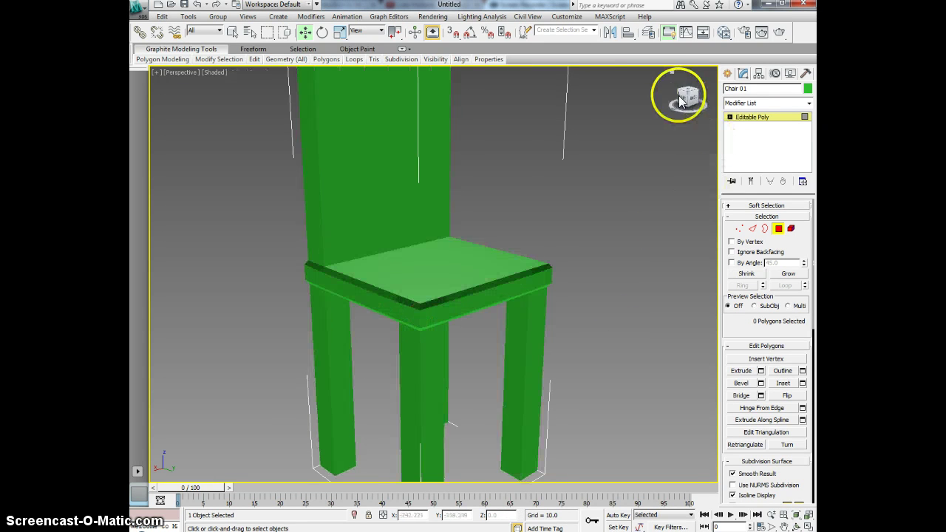
drag(690, 95, 563, 273)
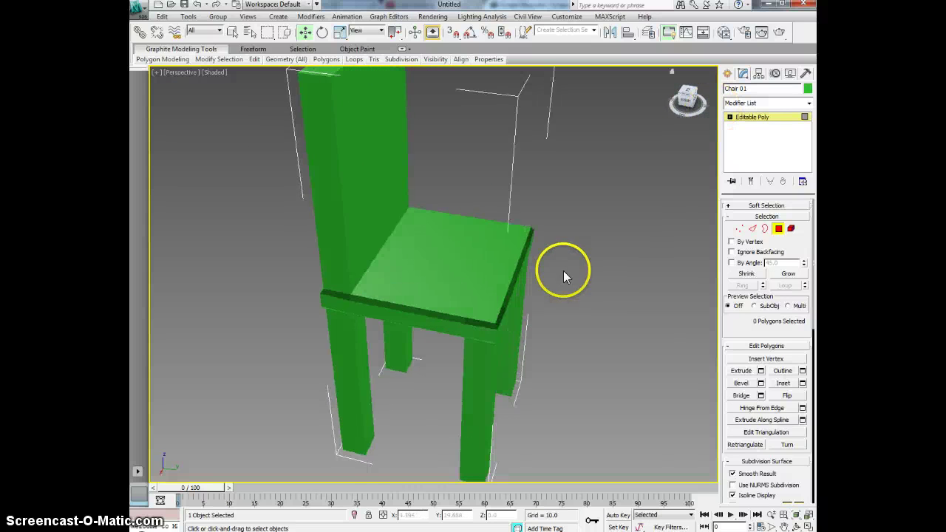
scroll(564, 281, down, 5)
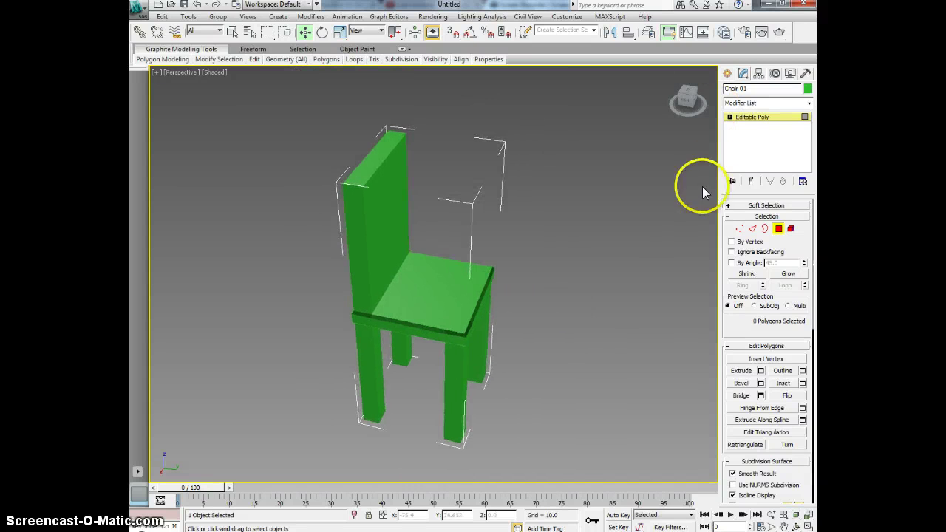
Step: Leave Polygon mode, add an FFD 3x3x3 modifier to the chair and enter its Control Points level
click(779, 231)
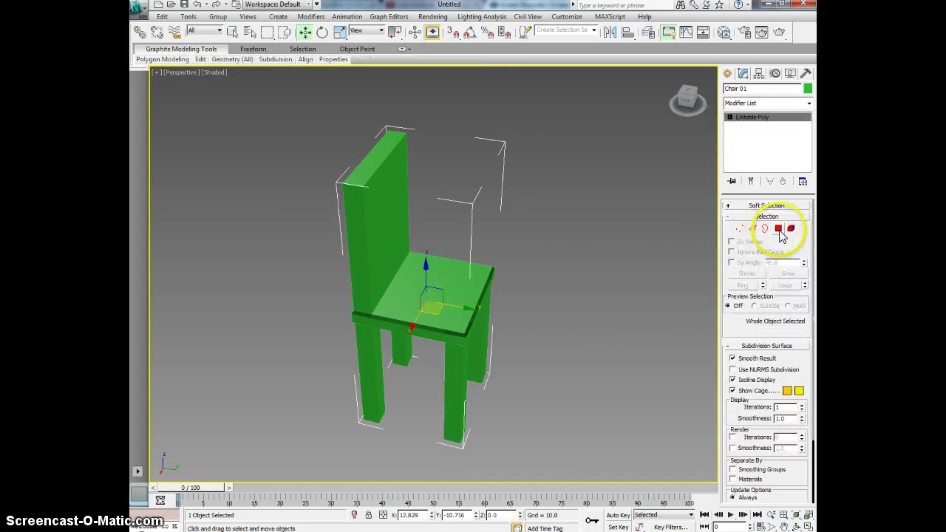
click(764, 103)
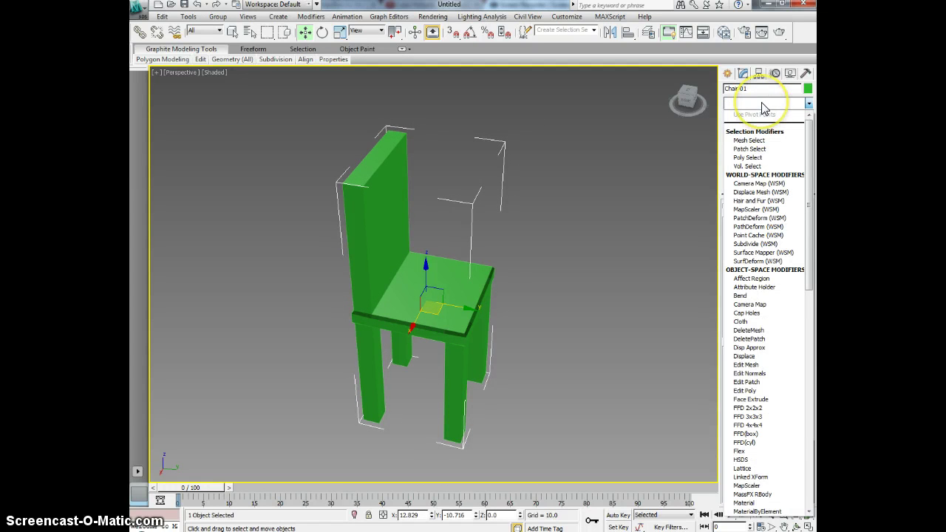
click(762, 417)
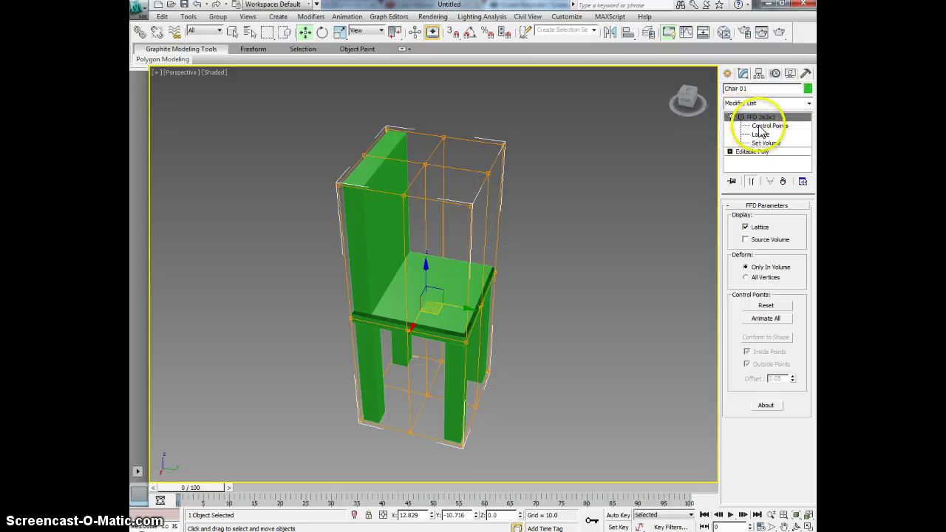
click(762, 126)
Step: Select the middle and upper centre control points behind the backrest and move them about 10.74 backward along Y to curve it
alt+middle_drag(573, 180, 579, 190)
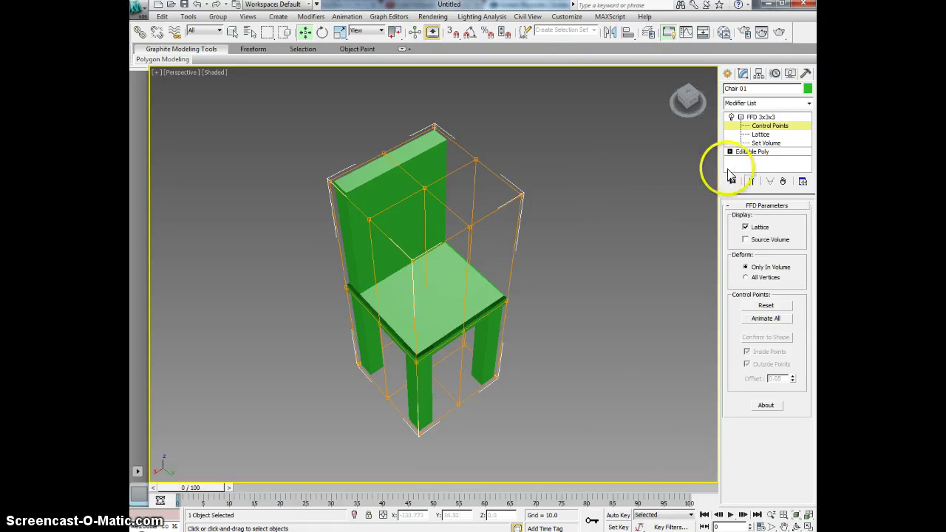
alt+middle_drag(362, 313, 465, 302)
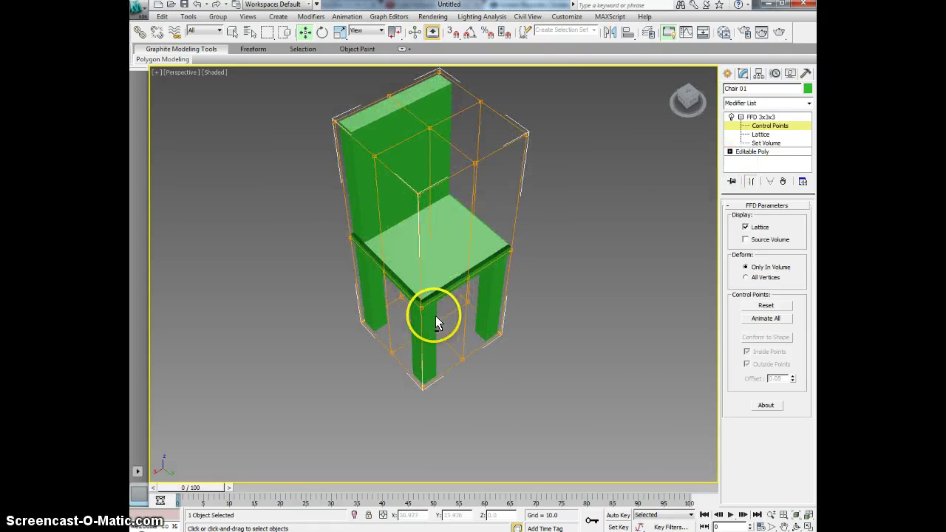
click(693, 101)
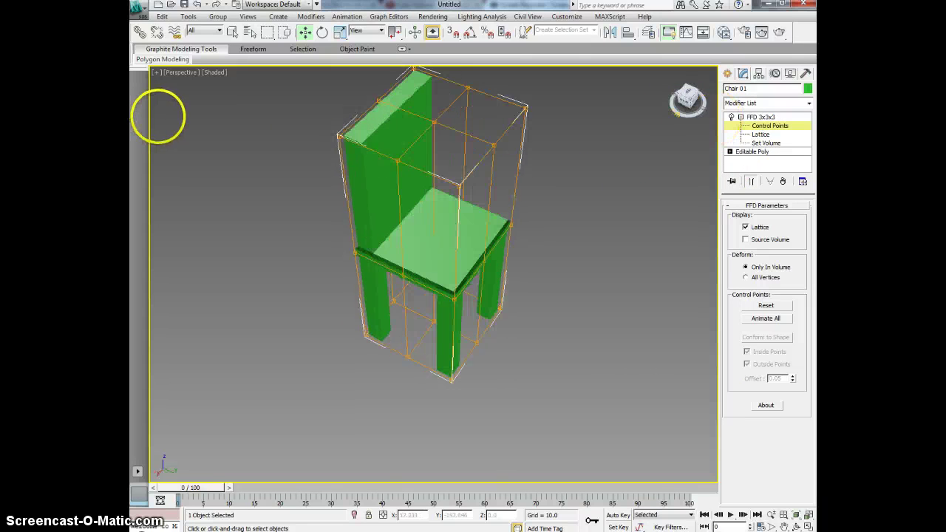
alt+middle_drag(184, 109, 318, 98)
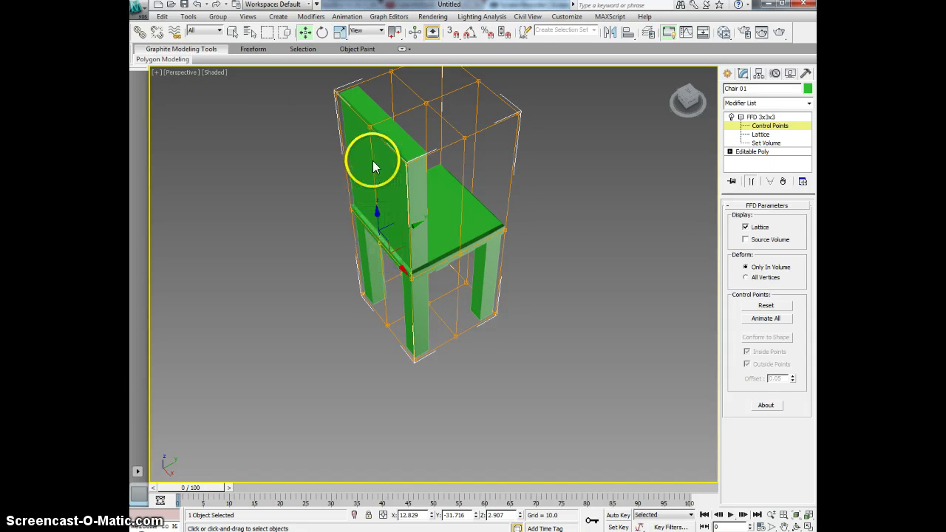
click(369, 126)
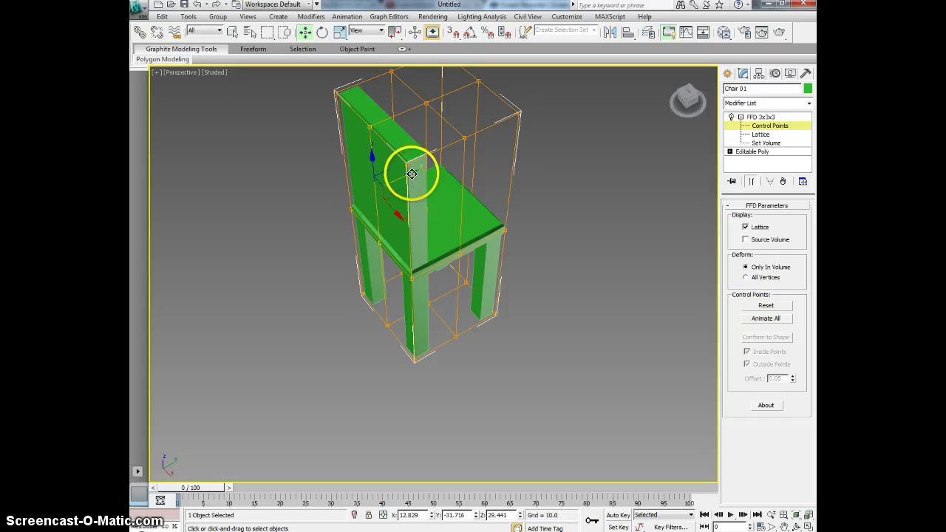
drag(416, 170, 384, 187)
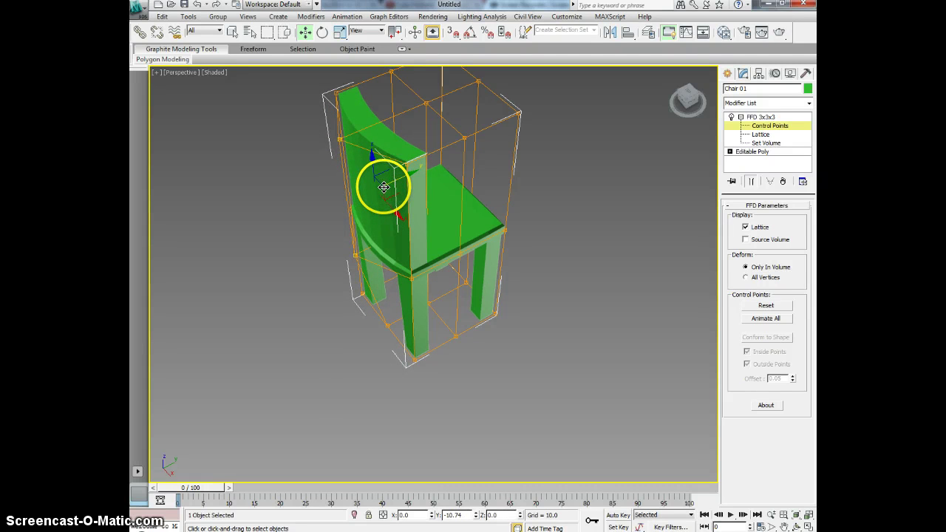
Step: Leave the Control Points level and collapse the FFD 3x3x3 modifier into the Editable Poly, accepting the removal of its stack entry
alt+middle_drag(462, 357, 486, 341)
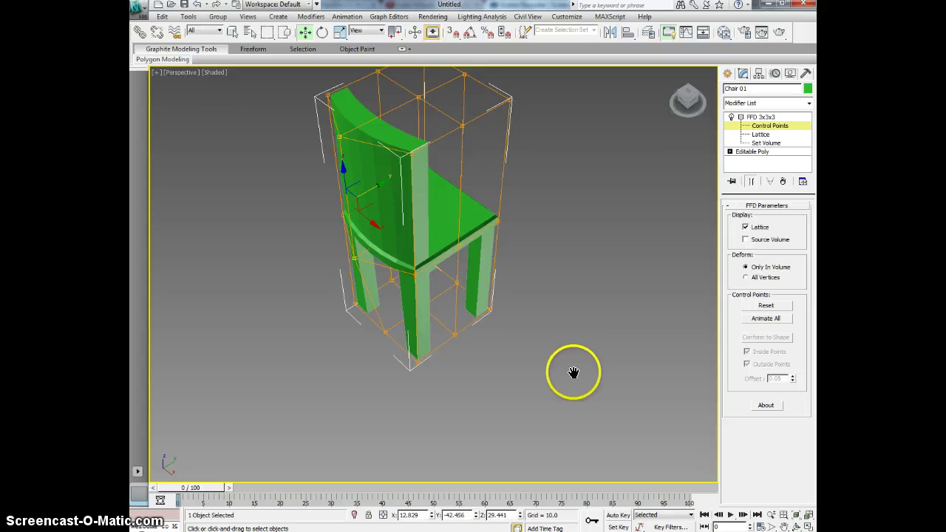
middle_drag(574, 372, 589, 396)
alt+middle_drag(603, 346, 579, 333)
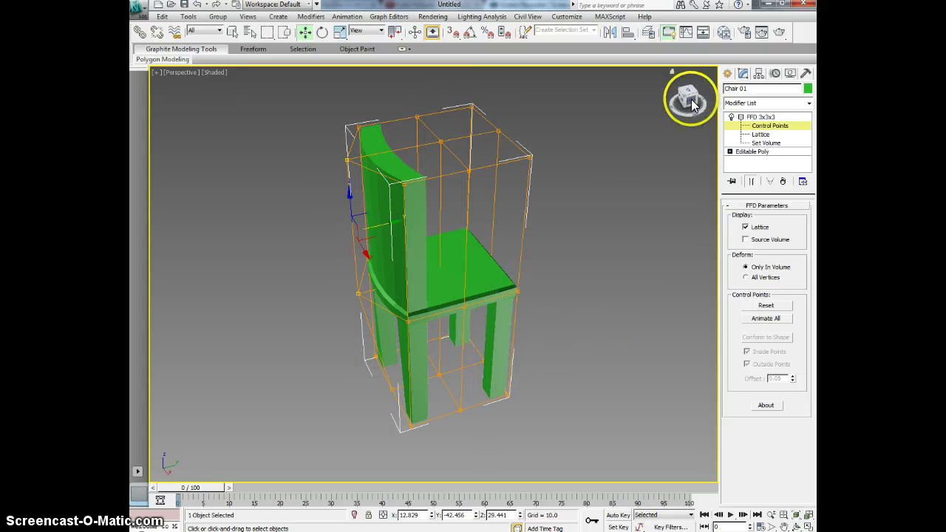
mouse_move(691, 99)
mouse_down()
mouse_move(623, 101)
mouse_move(690, 99)
mouse_up()
click(761, 116)
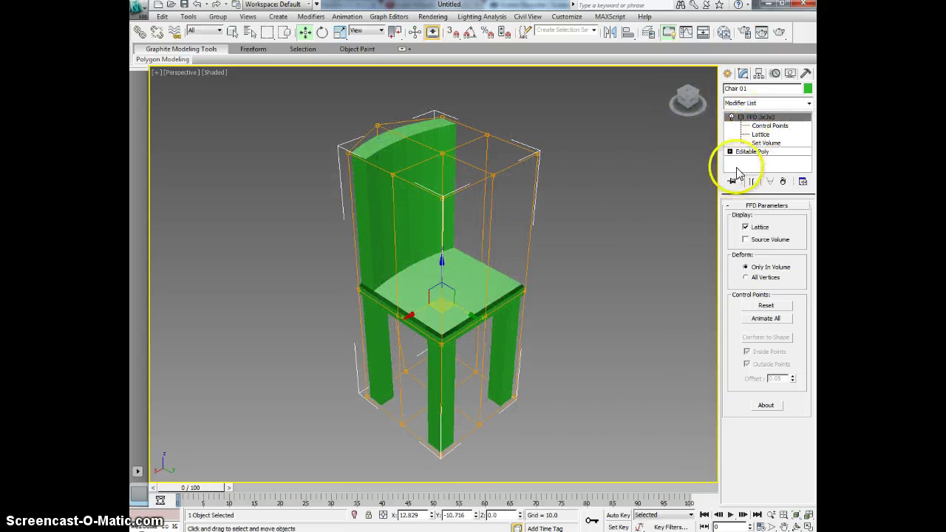
click(755, 103)
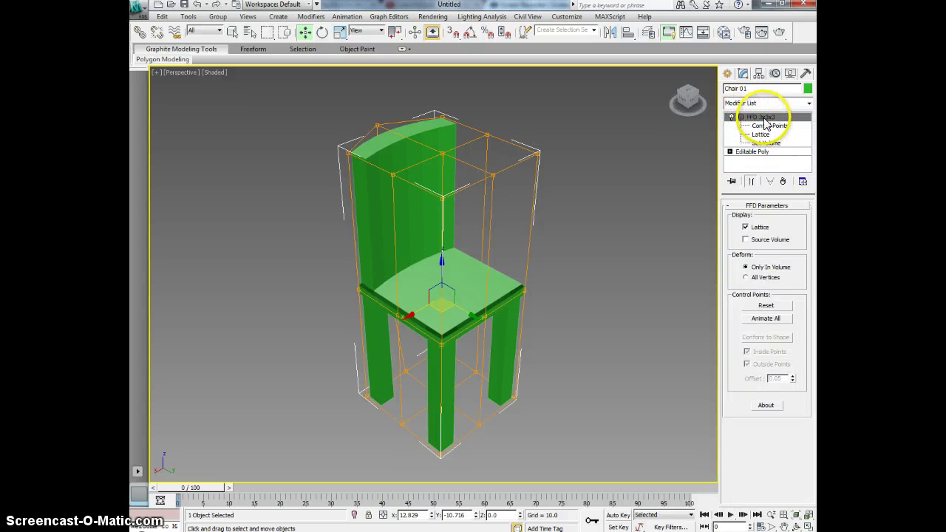
right_click(756, 119)
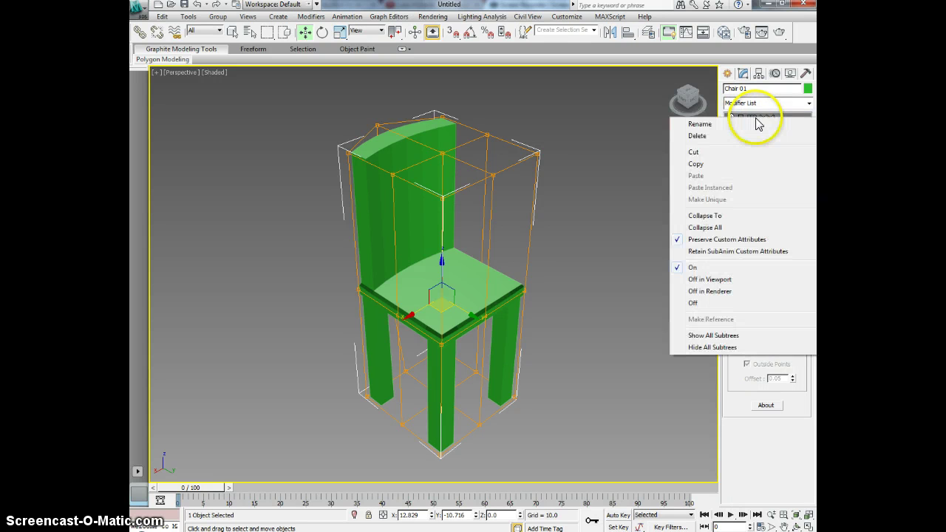
click(728, 216)
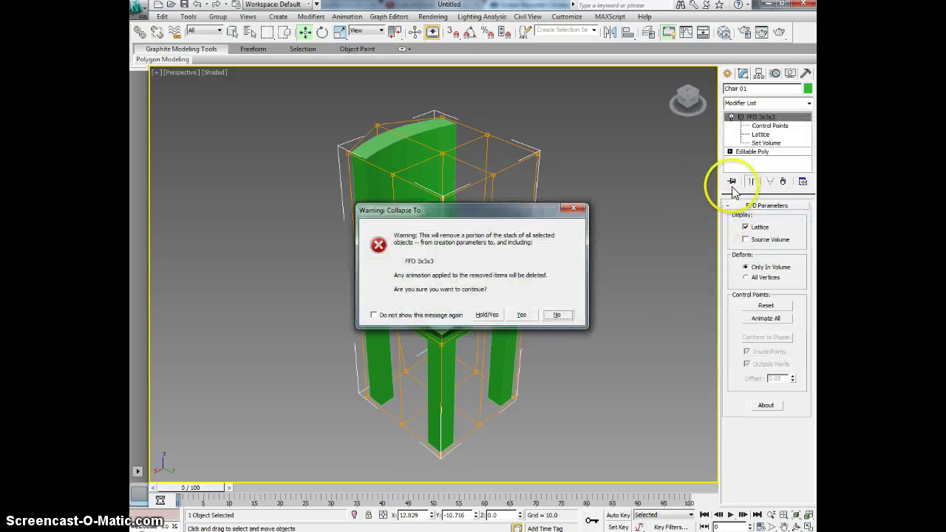
click(526, 316)
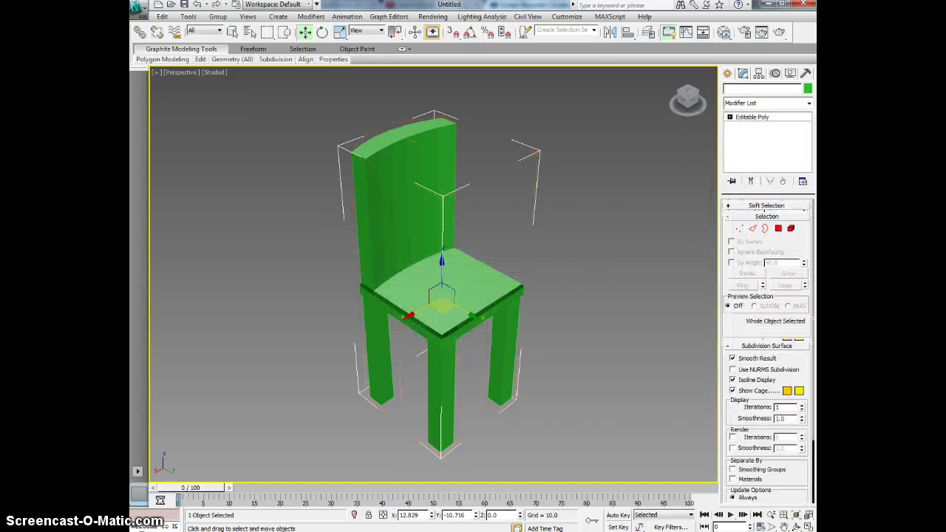
Step: Enter the Editable Poly's Polygon level on Chair 01 and display the model with edged faces
click(747, 118)
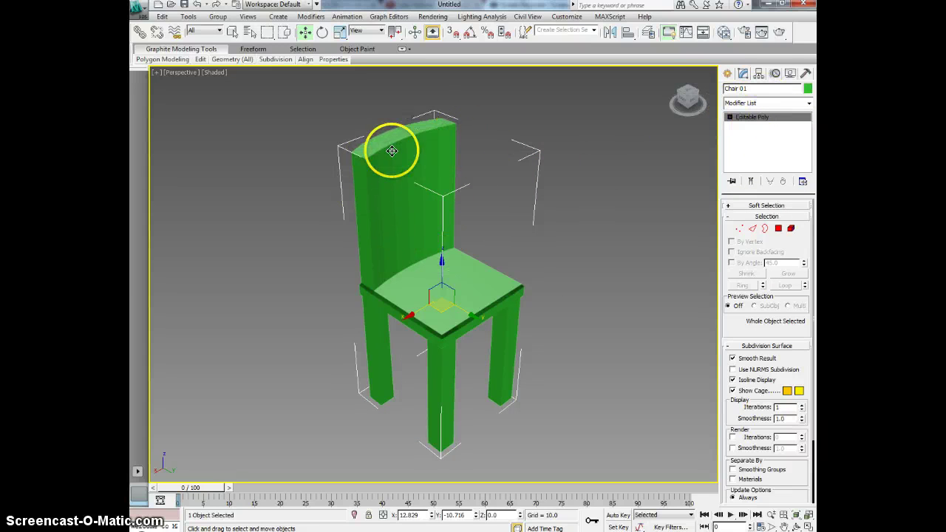
click(687, 100)
drag(182, 92, 690, 106)
click(754, 230)
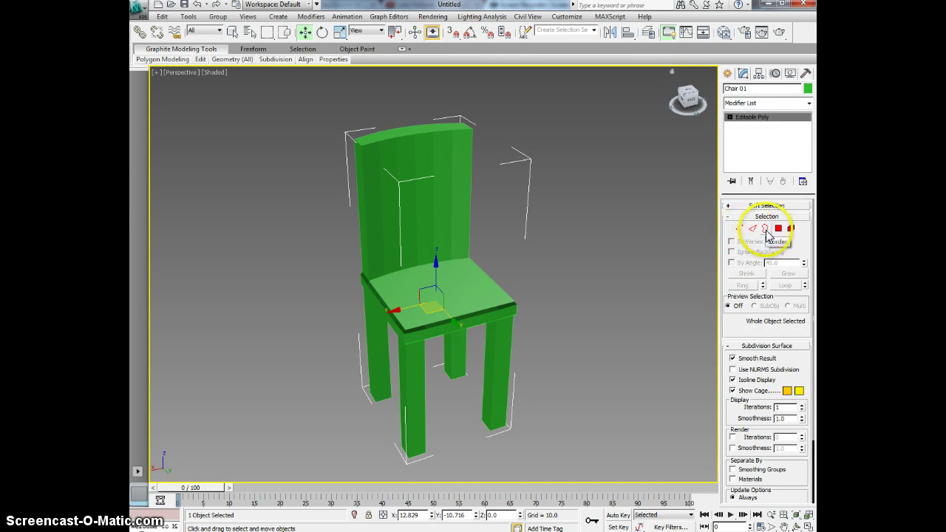
click(778, 228)
key(F4)
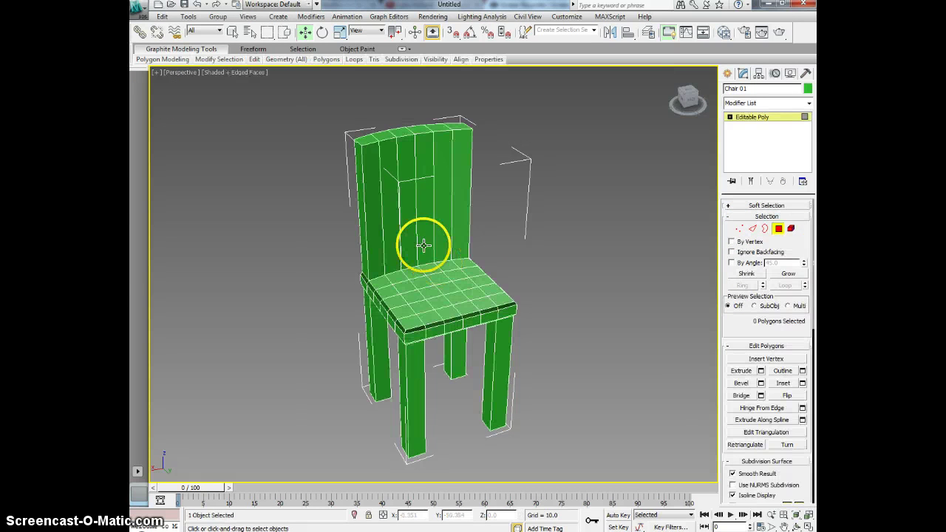
click(382, 212)
ctrl+click(425, 215)
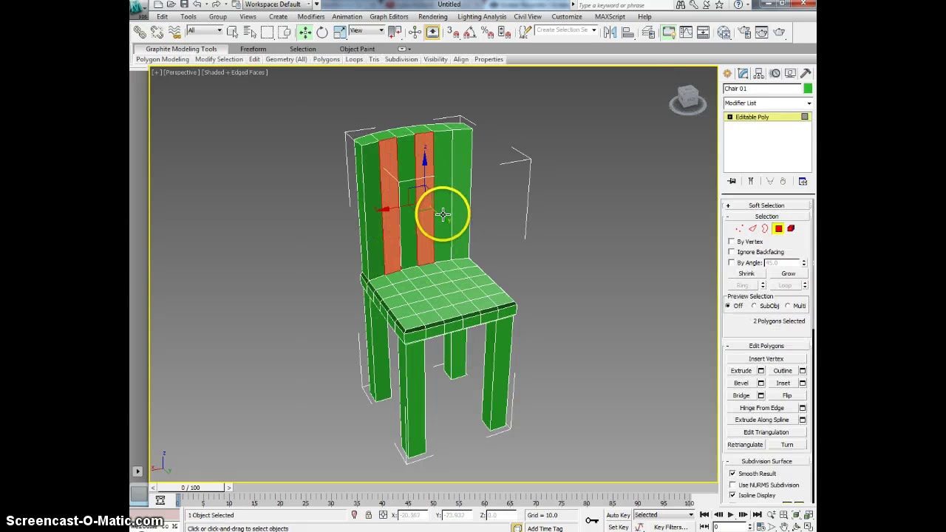
click(377, 226)
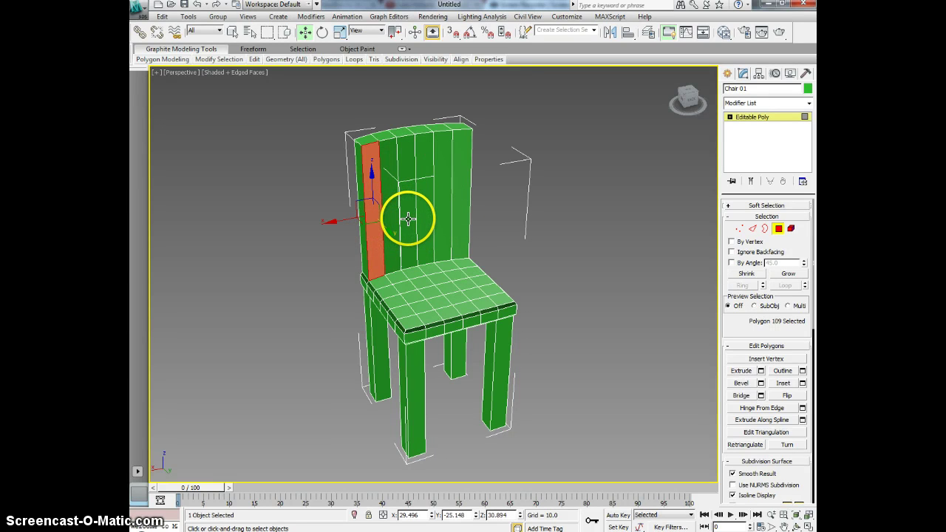
click(407, 219)
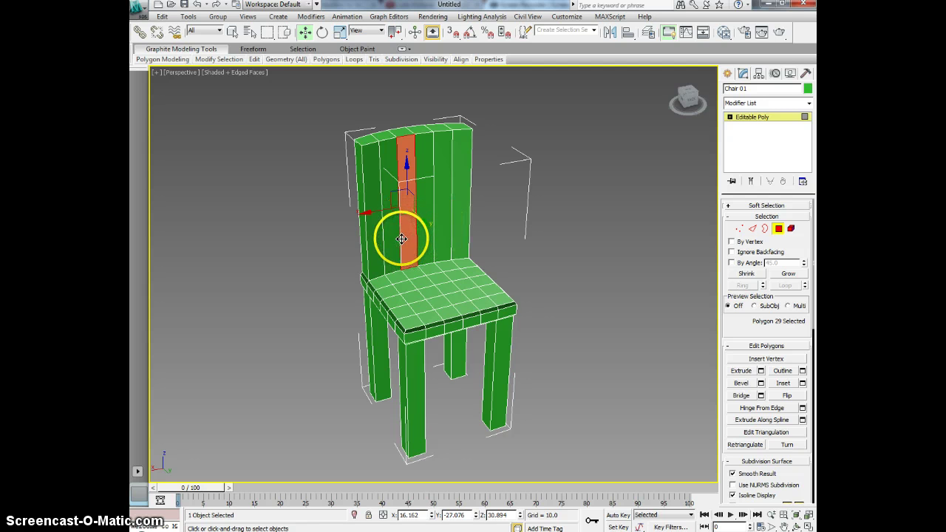
Step: Select the second and fifth vertical strips on the front of the backrest plus the two matching strips on its back
click(392, 233)
ctrl+click(438, 214)
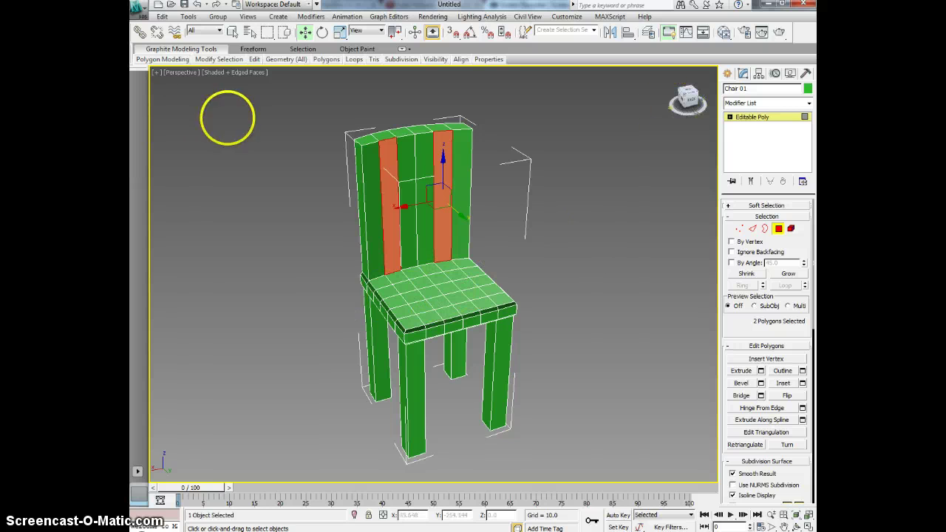
alt+middle_drag(229, 116, 302, 116)
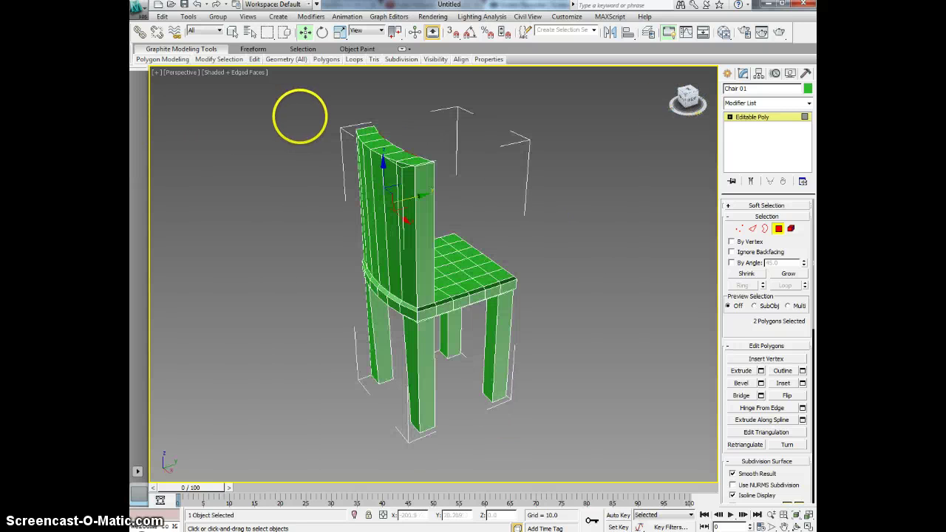
ctrl+click(383, 165)
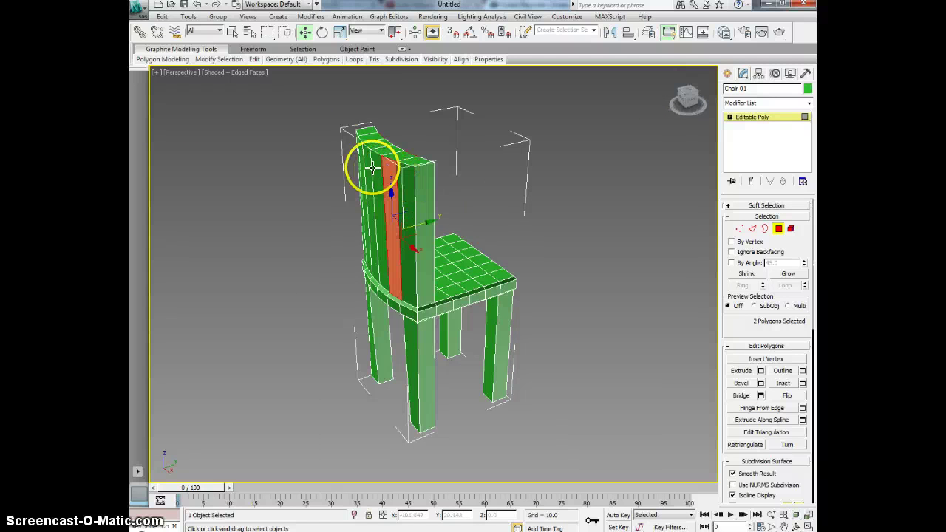
ctrl+click(360, 152)
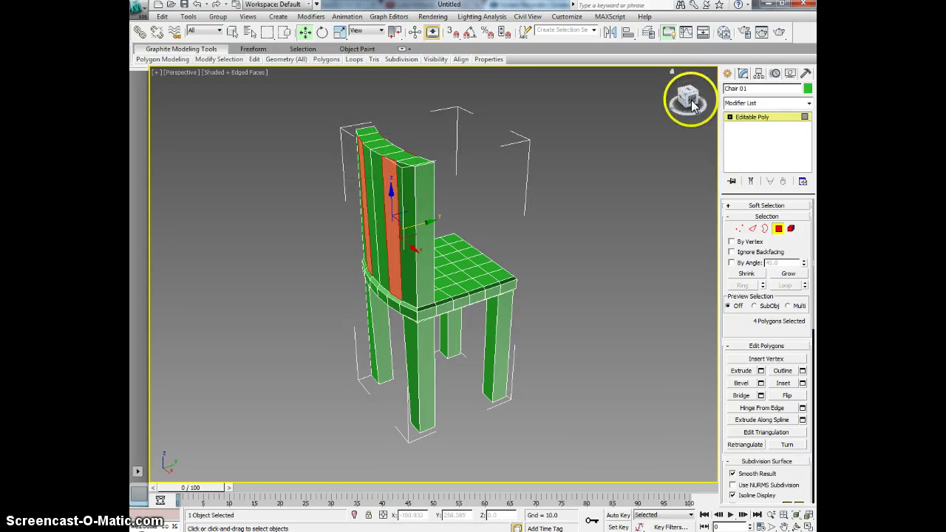
Step: Inset the four selected backrest strips to narrow them, and bridge front to back with 1 segment to cut two slots
drag(693, 104, 590, 113)
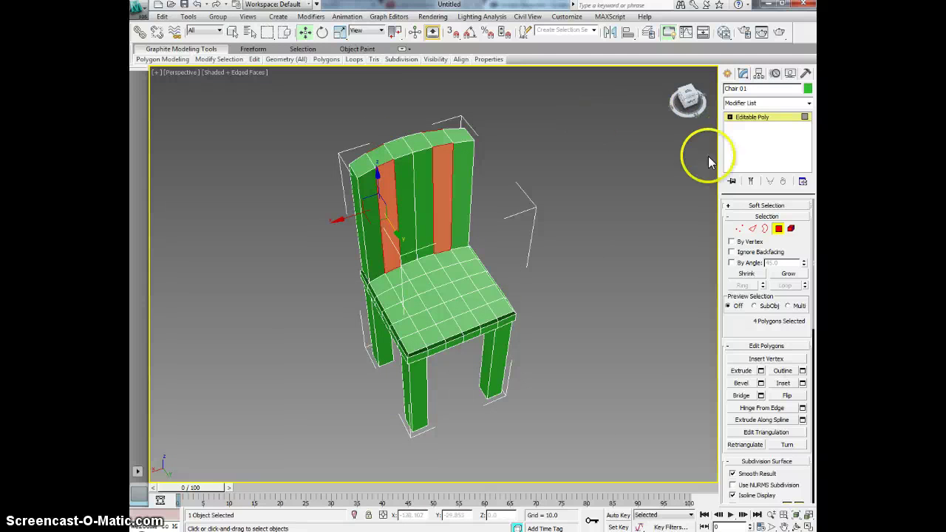
click(802, 383)
drag(613, 219, 619, 218)
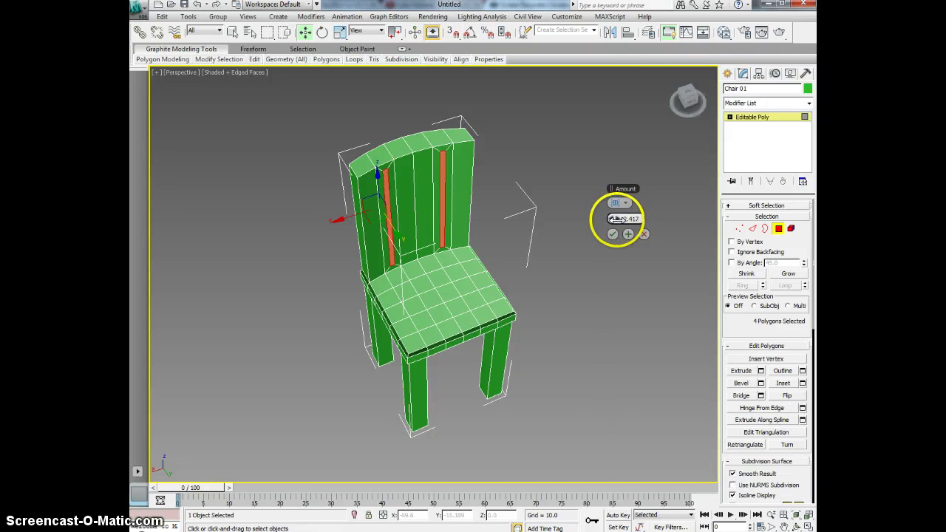
click(613, 234)
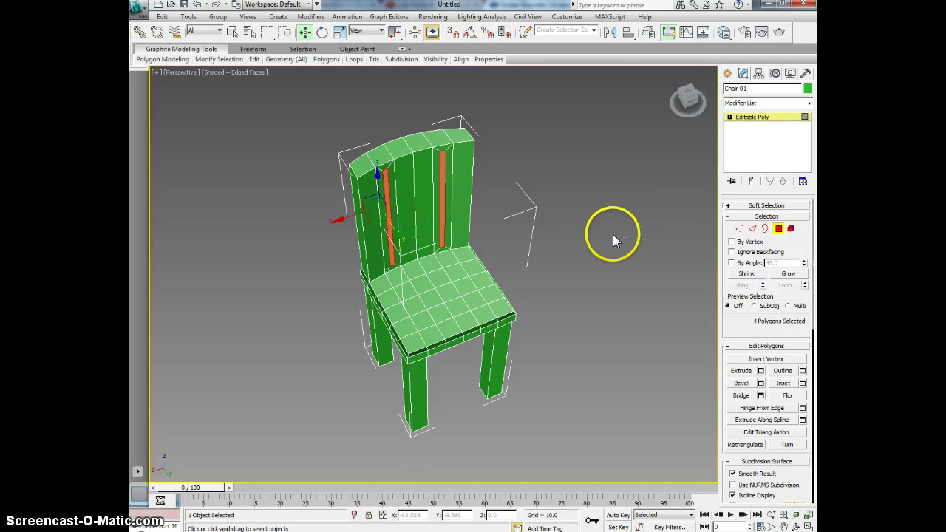
click(761, 396)
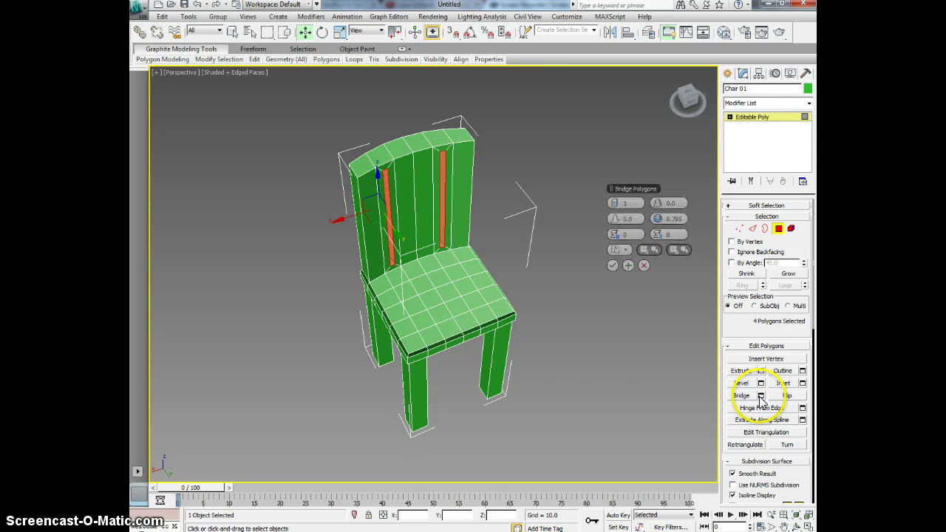
click(612, 266)
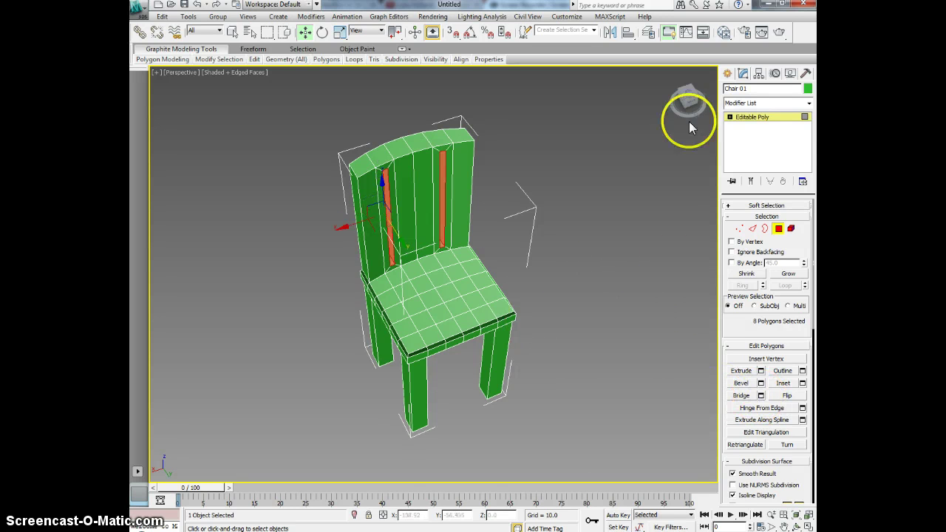
Step: Clear the polygon selection and examine the backrest slots from several sides in plain shading
drag(695, 105, 159, 473)
drag(697, 79, 682, 74)
click(632, 222)
alt+middle_drag(540, 334, 506, 331)
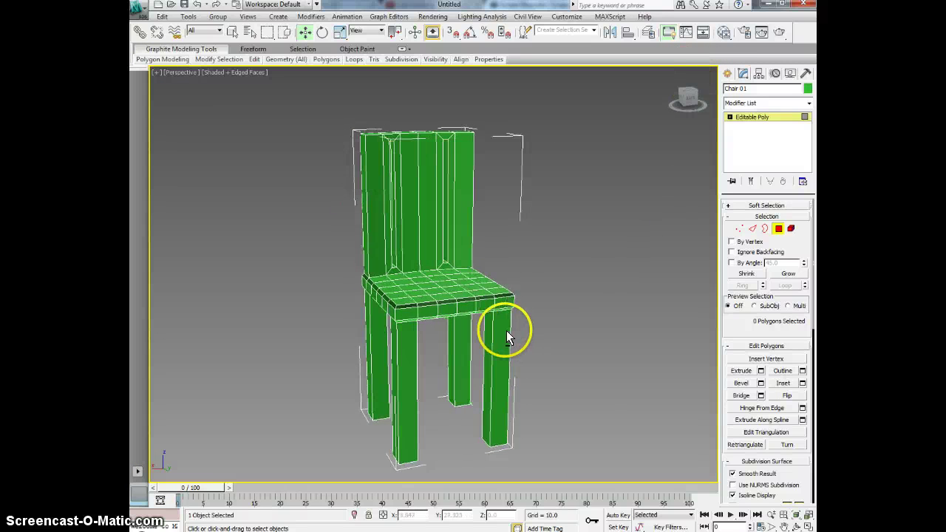
key(F4)
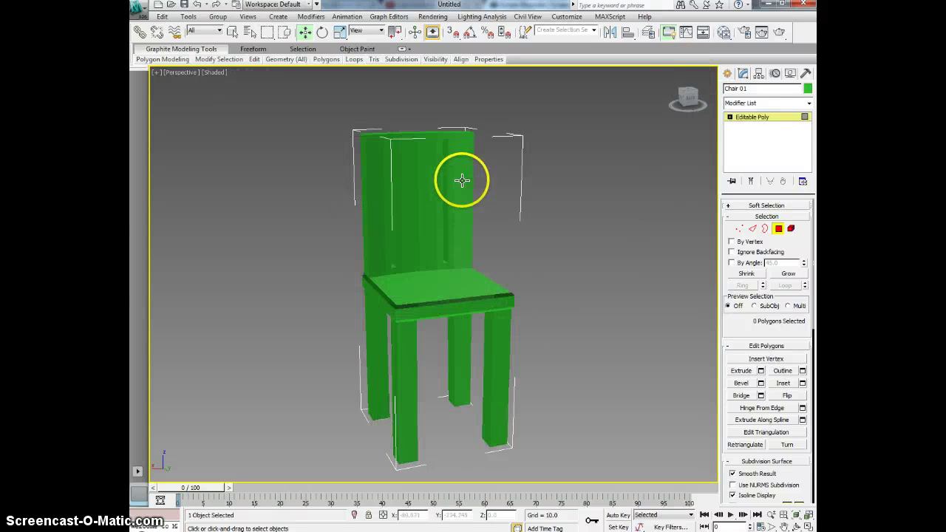
drag(687, 99, 643, 106)
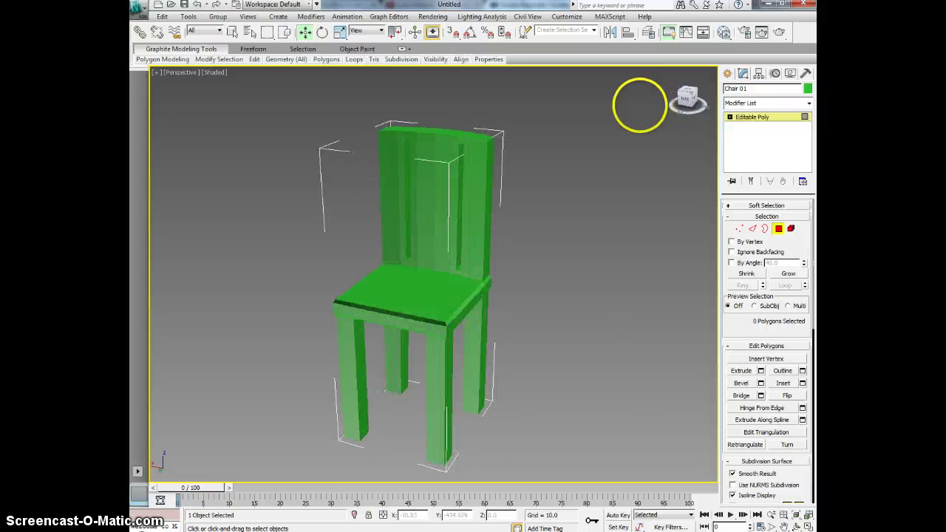
alt+middle_drag(193, 106, 230, 104)
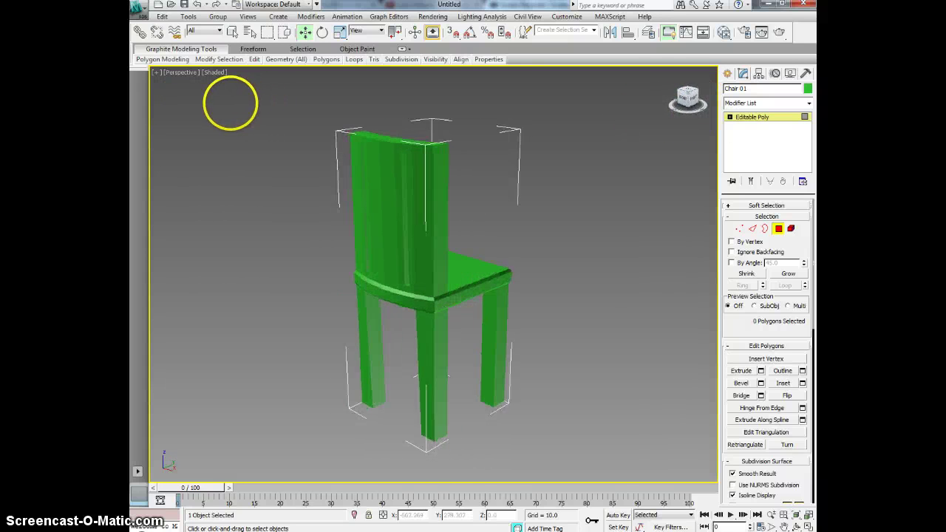
Step: Restore edged faces, select the vertical edges of all four legs at Edge level and connect them with 6 segments
click(754, 230)
key(F4)
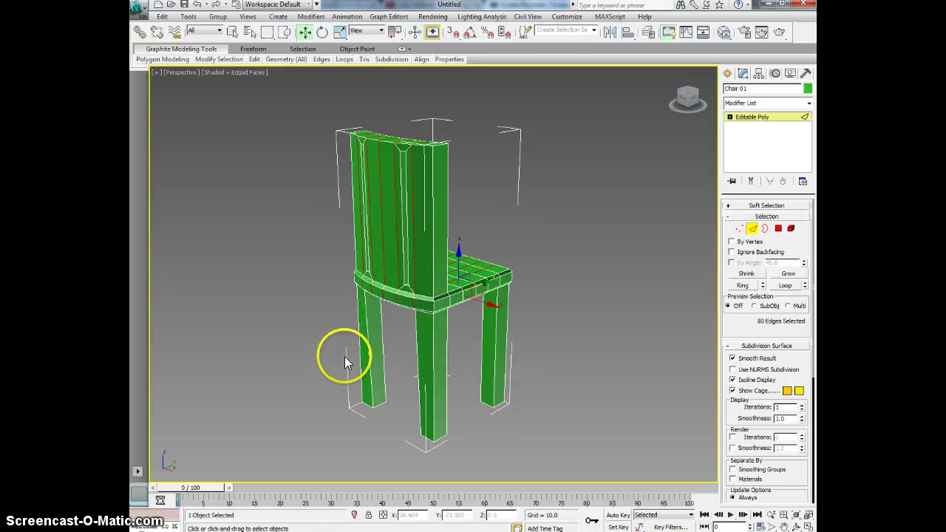
alt+middle_drag(541, 421, 527, 408)
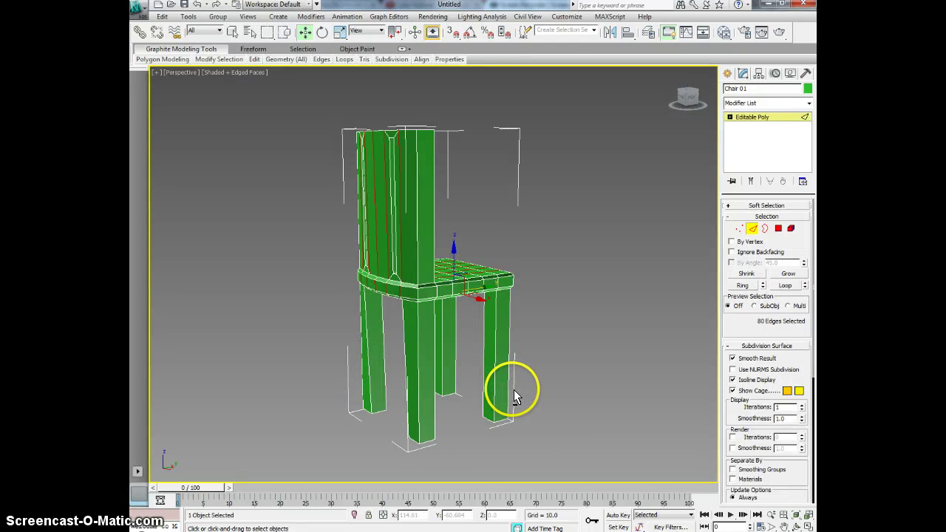
drag(260, 352, 577, 357)
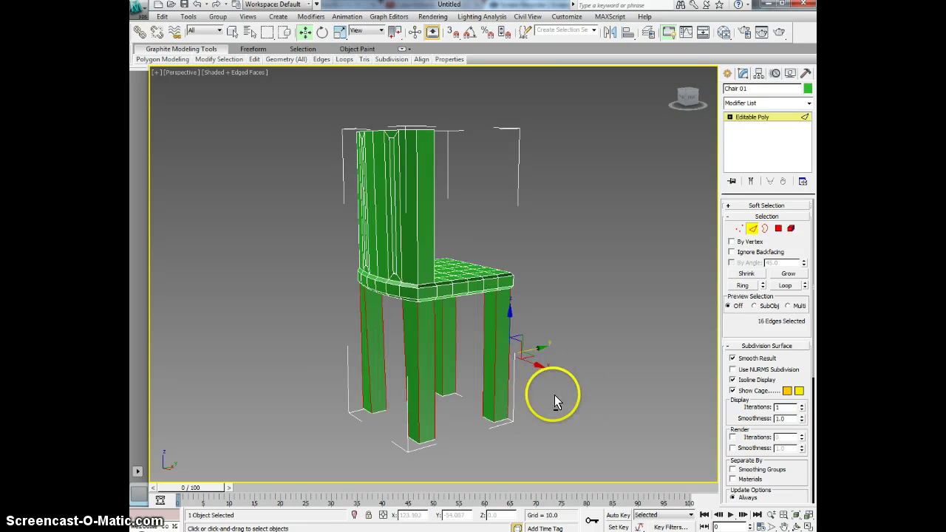
drag(695, 105, 555, 105)
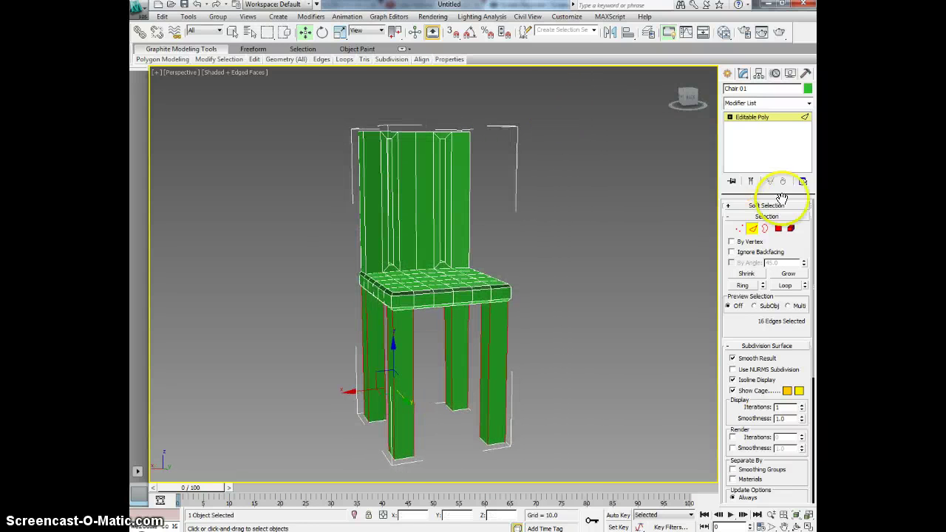
drag(758, 336, 757, 153)
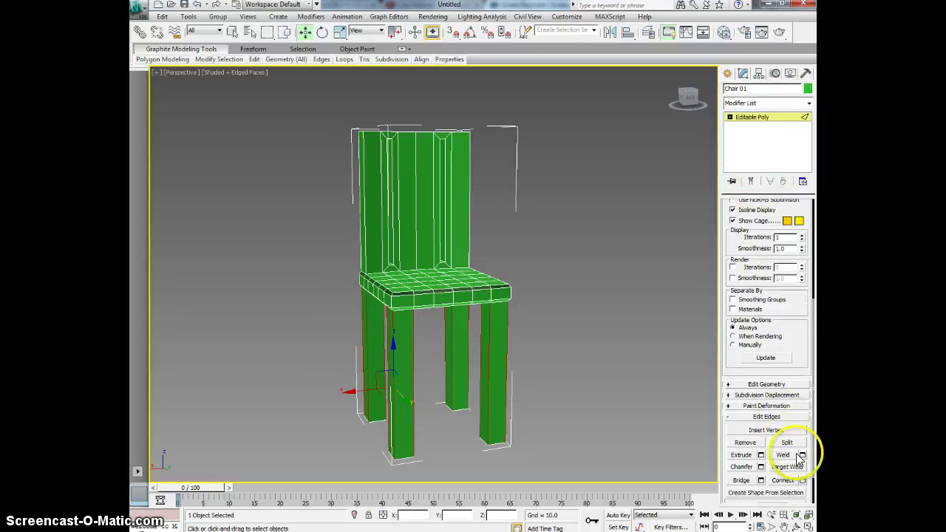
click(802, 480)
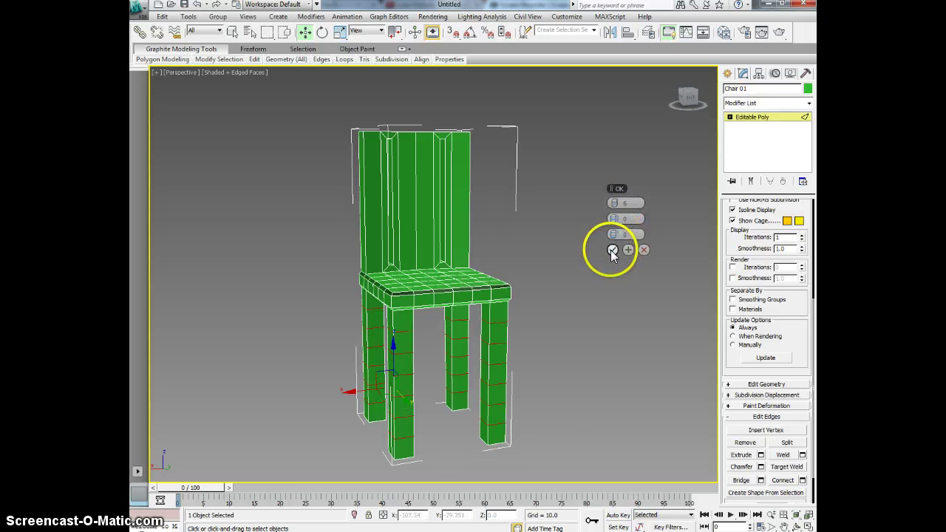
Step: Bridge the facing middle-segment polygons of the back and front legs on one side to form a side rail
click(730, 117)
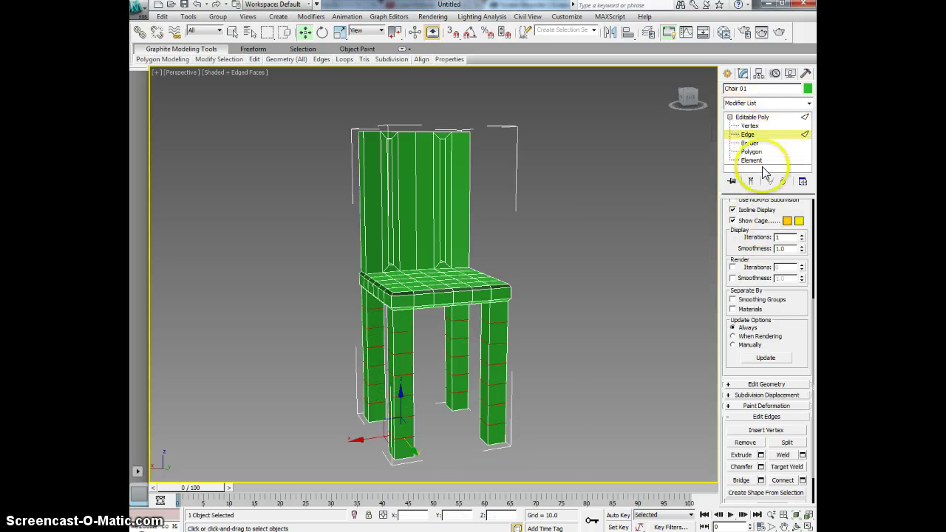
click(751, 152)
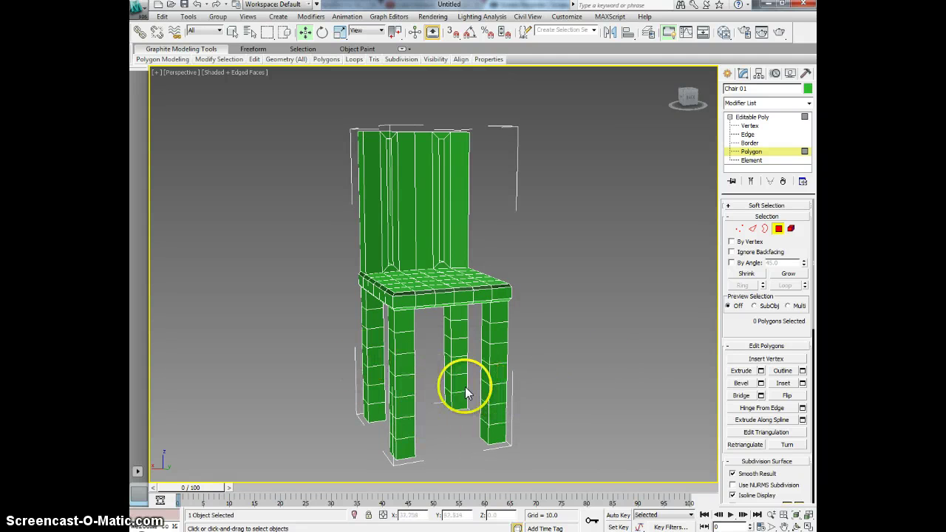
click(374, 358)
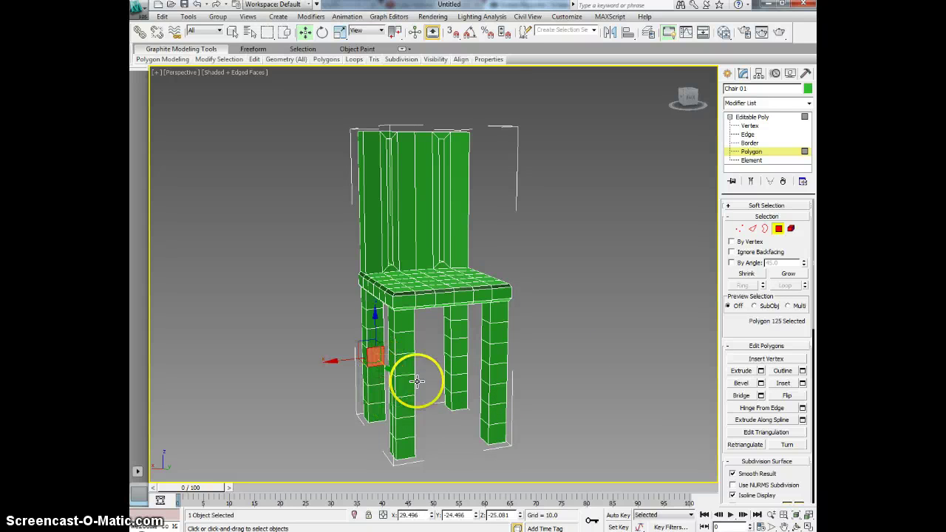
drag(689, 100, 558, 247)
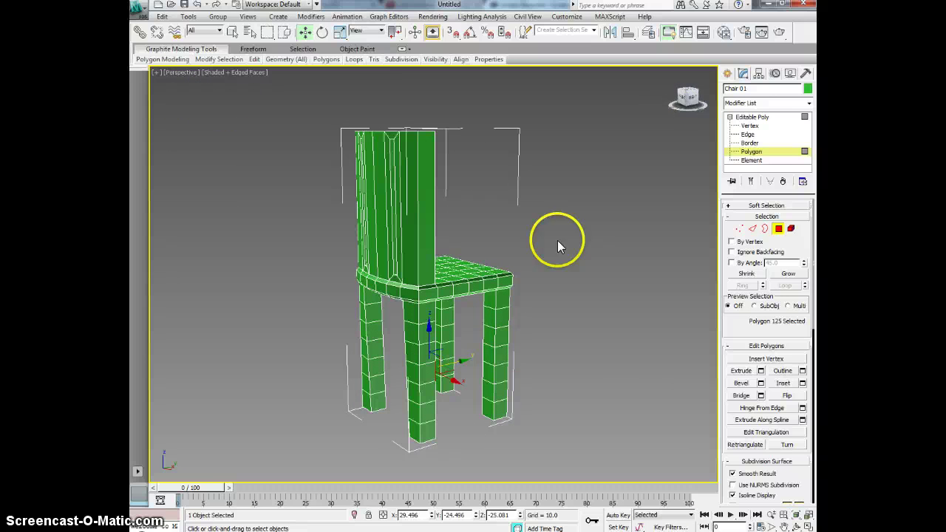
ctrl+click(489, 358)
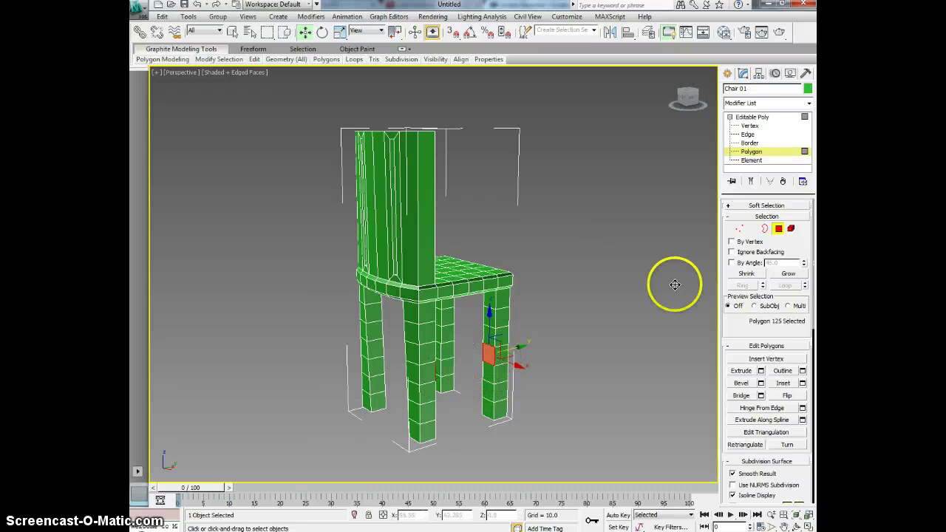
click(741, 396)
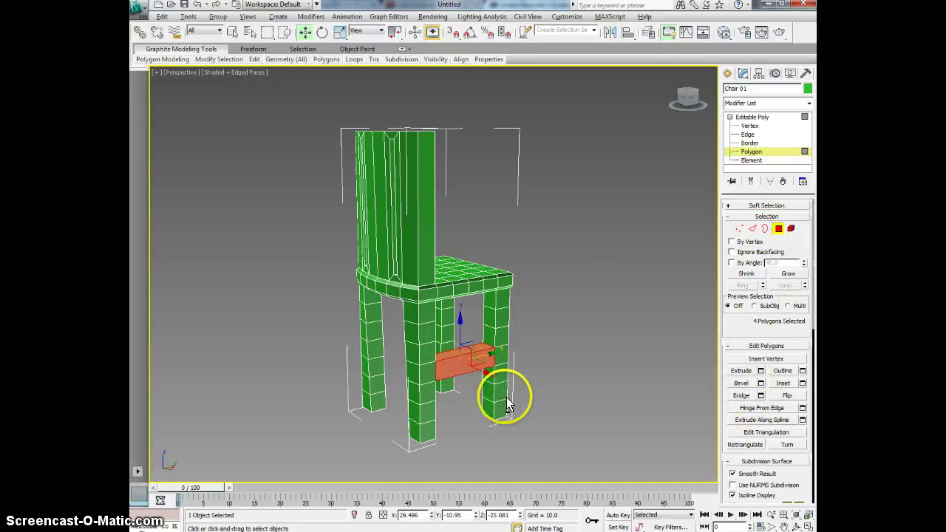
Step: Select the facing inner polygons of the two front legs, one segment above the side rail
drag(692, 106, 606, 104)
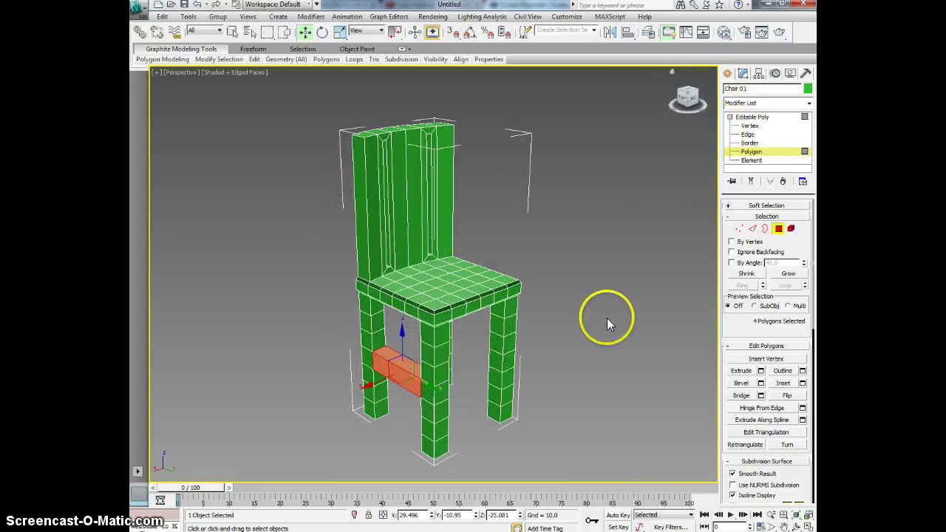
click(488, 341)
drag(691, 89, 574, 95)
ctrl+click(339, 344)
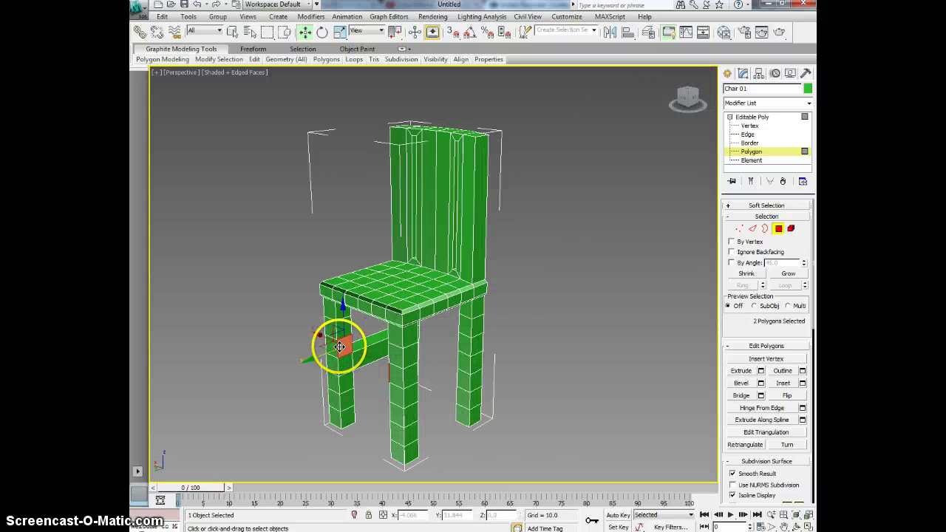